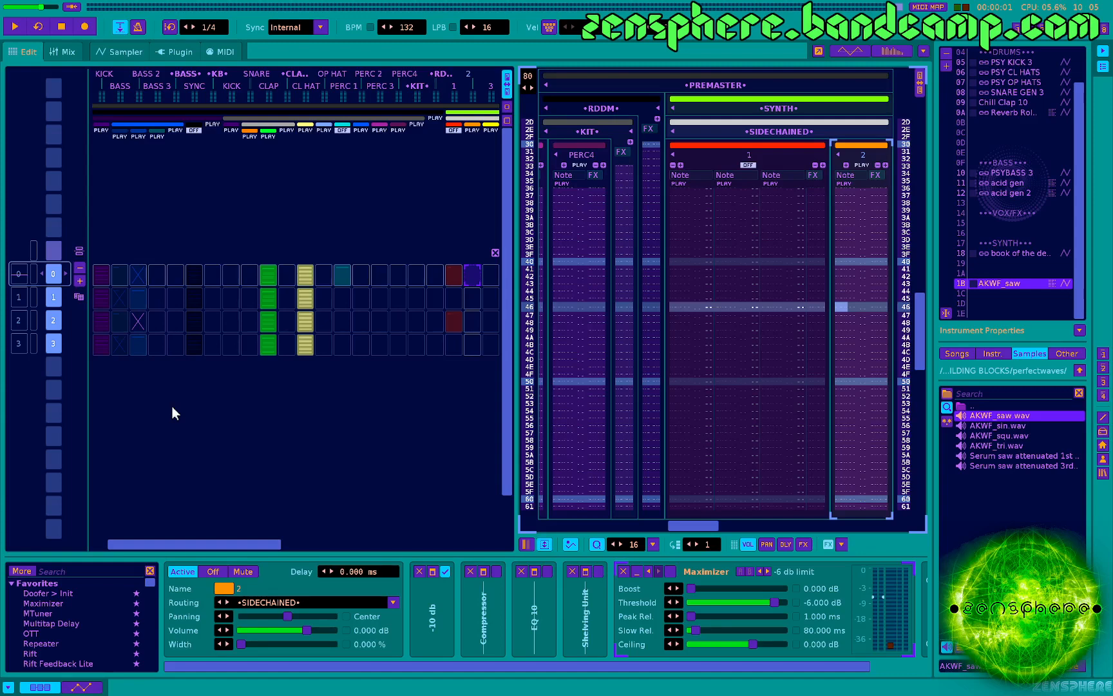
# Load the AKWF_saw.wav sample into the empty instrument slot 1C.
pyautogui.press('space')
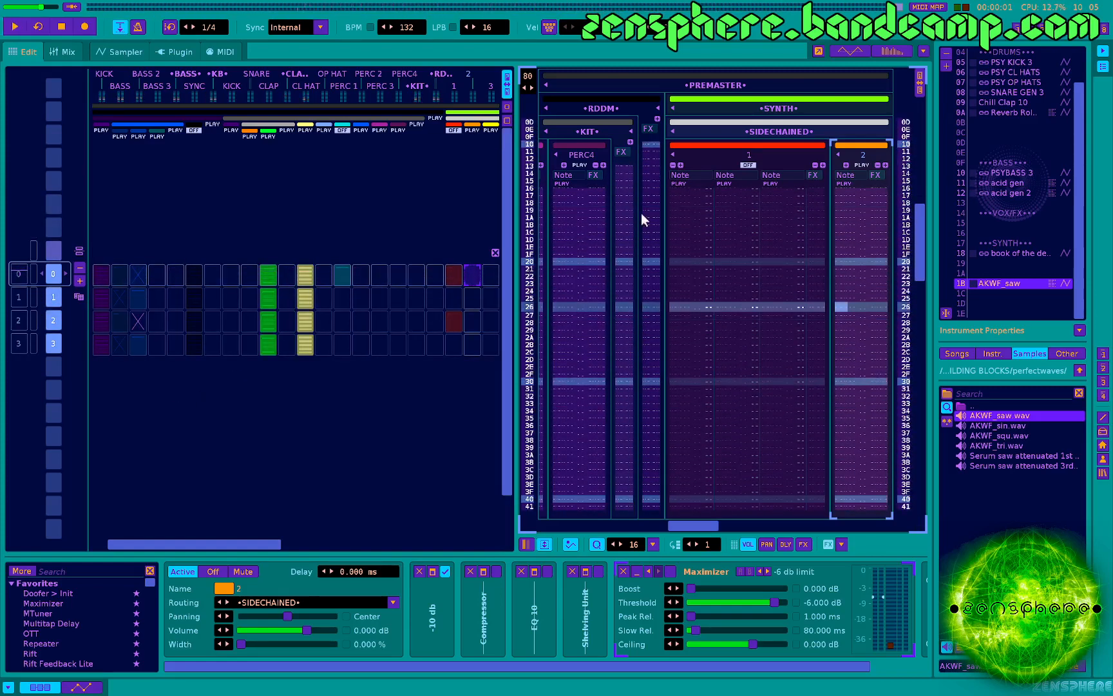
pyautogui.doubleClick(1029, 293)
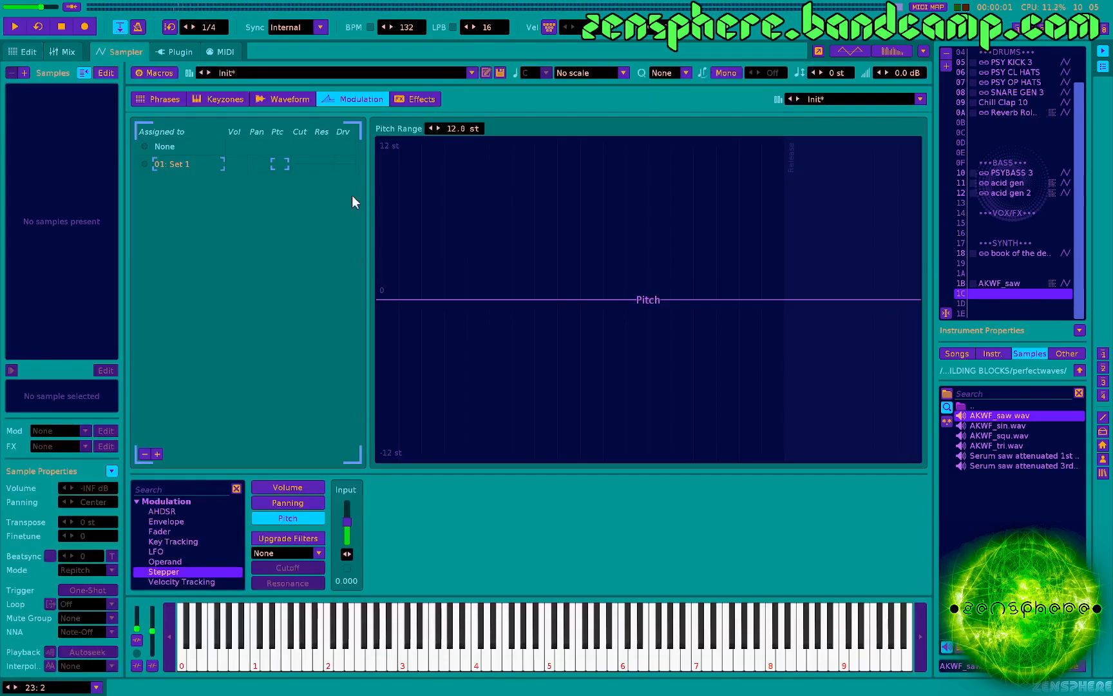
pyautogui.doubleClick(1007, 415)
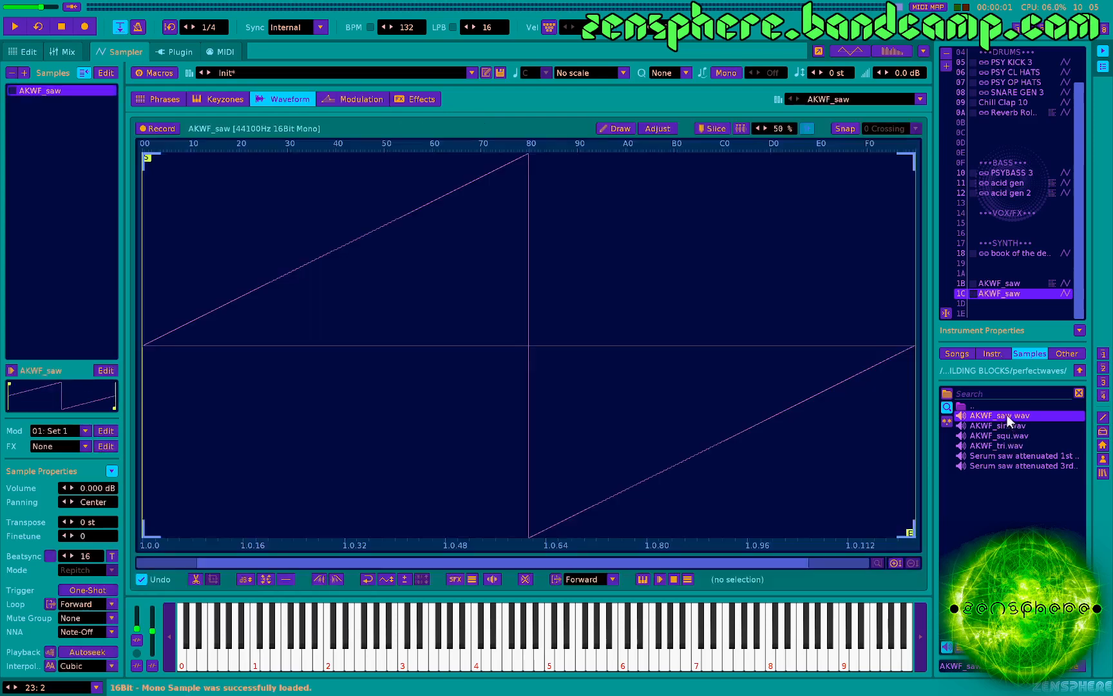
# Add a Stepper device to the new instrument's pitch modulation and switch it to unipolar.
pyautogui.click(358, 100)
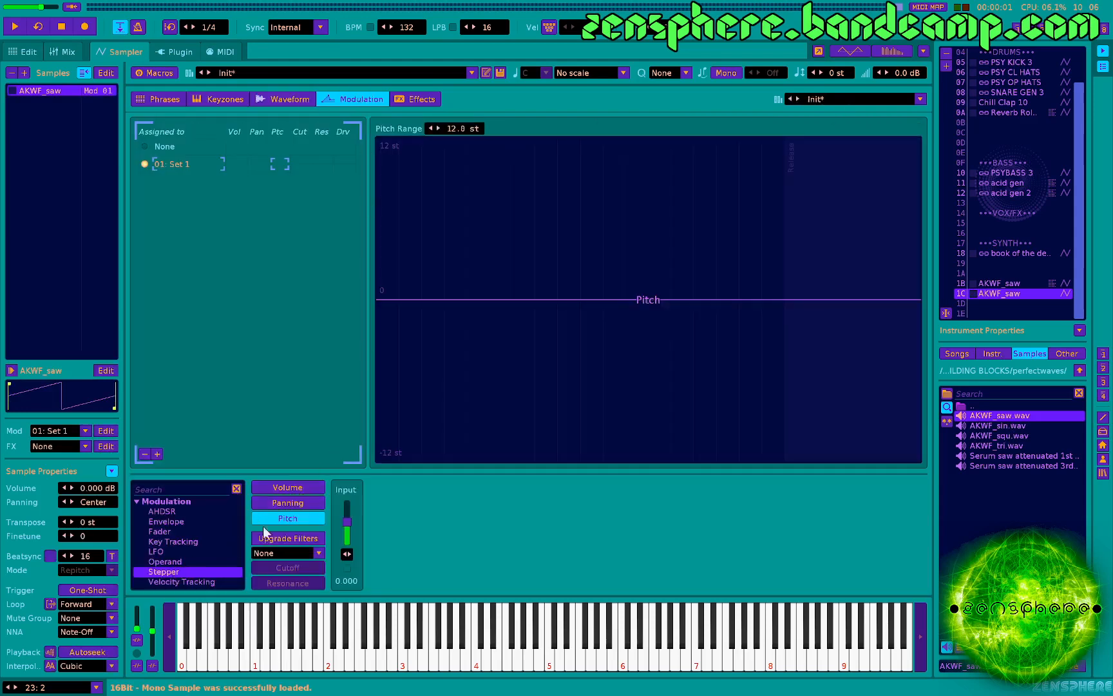
pyautogui.doubleClick(165, 571)
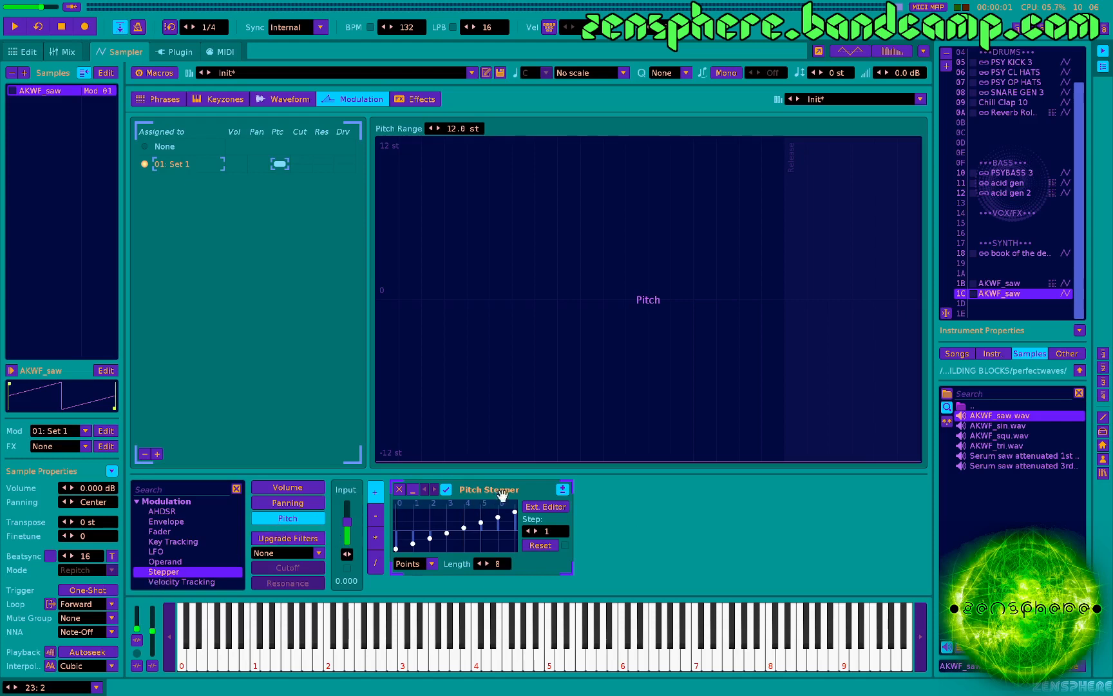
pyautogui.click(566, 492)
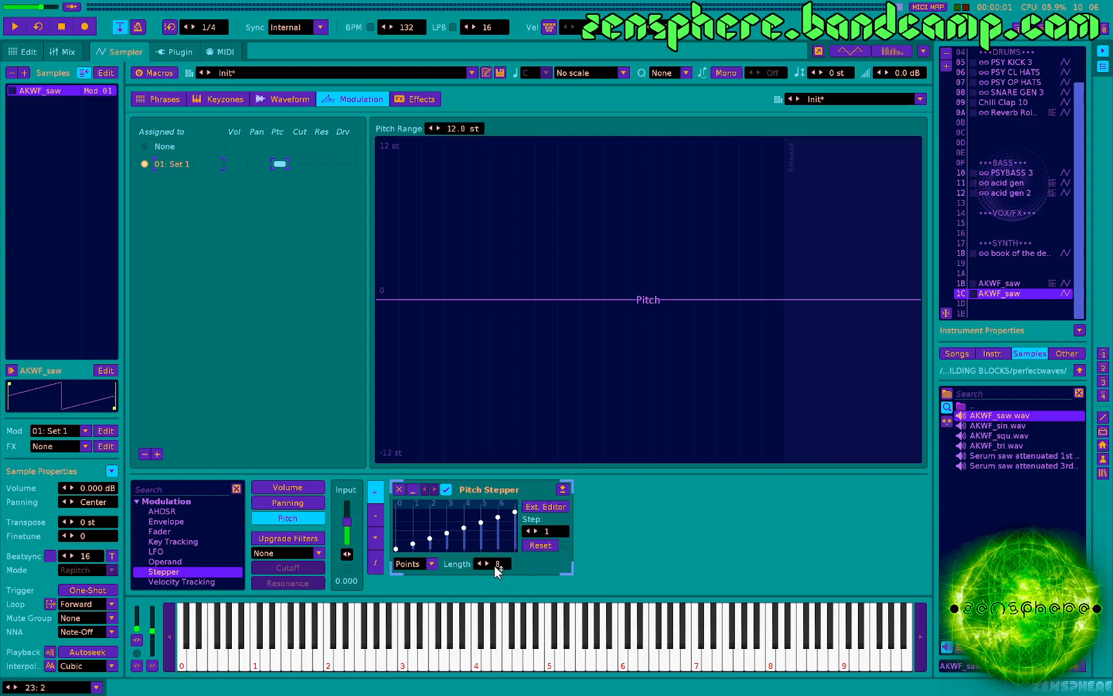
# In the stepper's external editor, set the snap grid to 12 and align points 1 to 7 with grid lines 2, 4, 5, 7, 9, 11 and 12.
pyautogui.click(544, 508)
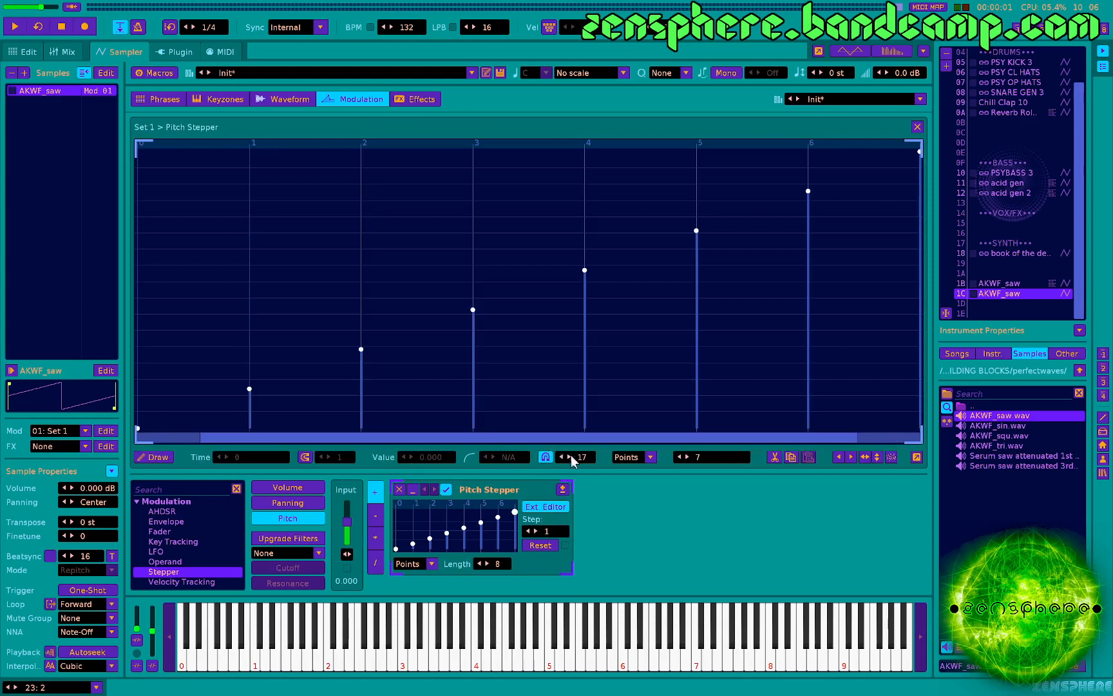
pyautogui.moveTo(584, 459); pyautogui.dragTo(588, 462)
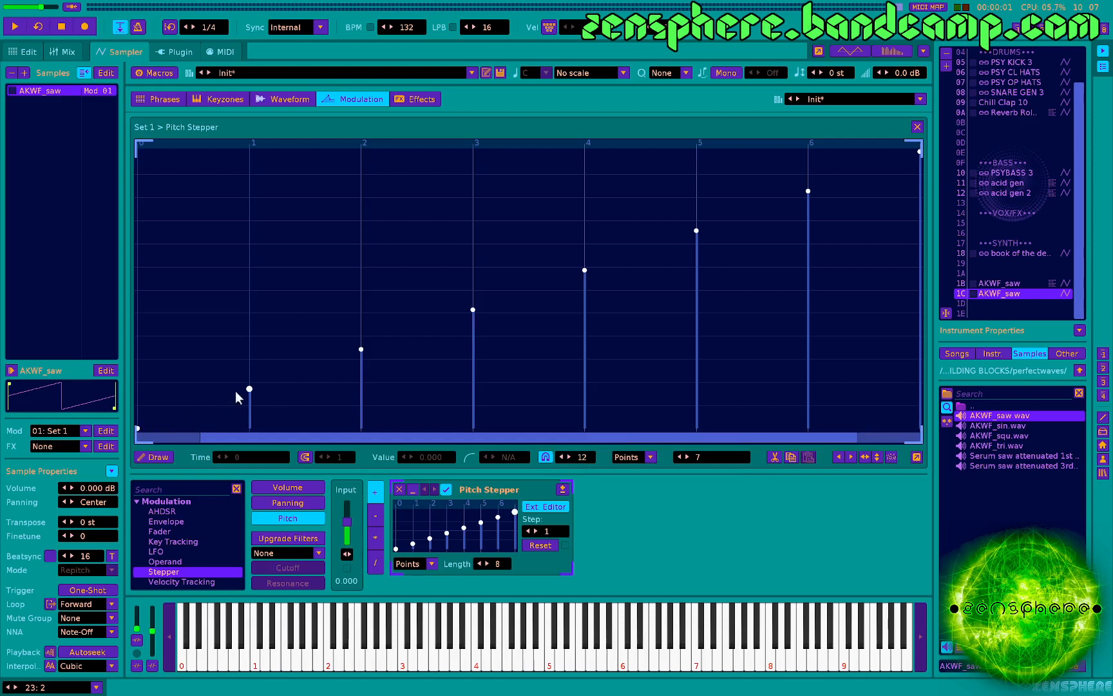
pyautogui.moveTo(249, 388); pyautogui.dragTo(249, 382)
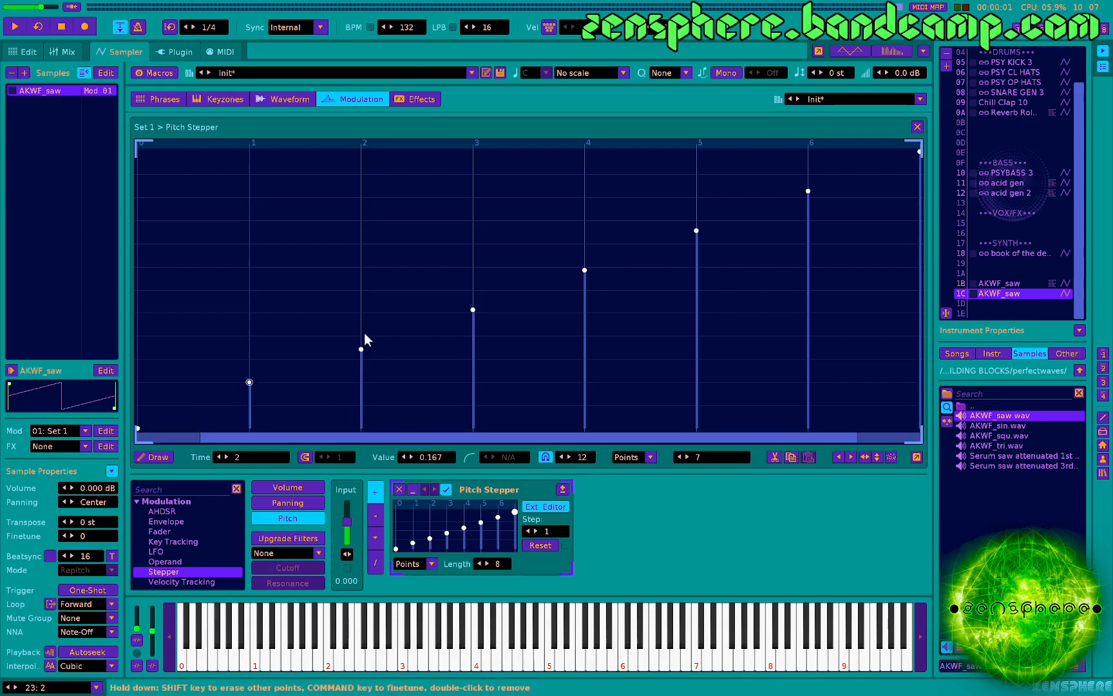
pyautogui.moveTo(361, 348); pyautogui.dragTo(362, 335)
pyautogui.moveTo(473, 310); pyautogui.dragTo(473, 312)
pyautogui.moveTo(585, 270); pyautogui.dragTo(585, 267)
pyautogui.moveTo(697, 230); pyautogui.dragTo(697, 221)
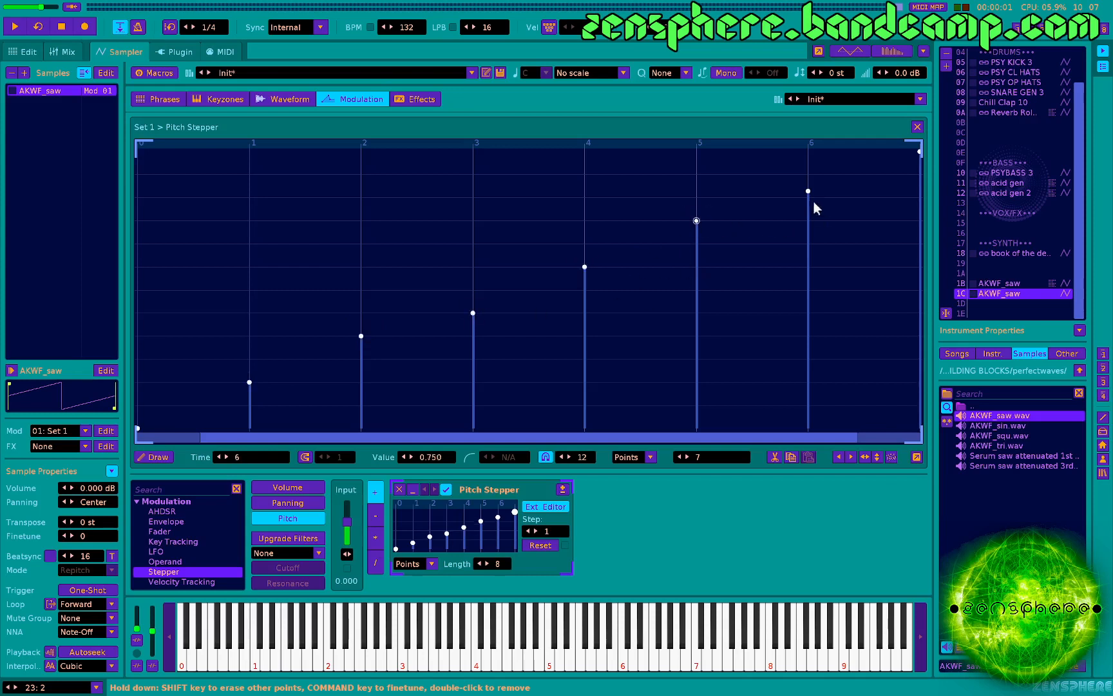
pyautogui.moveTo(808, 190); pyautogui.dragTo(809, 198)
pyautogui.click(809, 174)
pyautogui.click(920, 152)
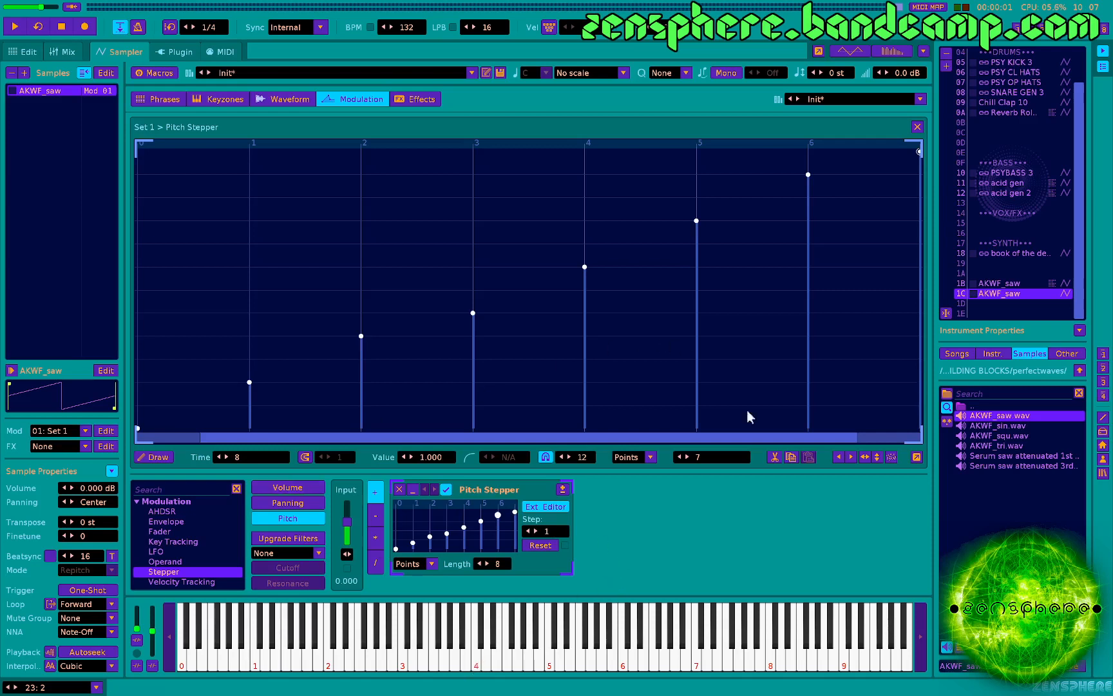
# Play repeated notes in a lower and a higher octave to audition the stepped pitch sequence.
pyautogui.press('z')
pyautogui.press('z')
pyautogui.press('z')
pyautogui.press('z')
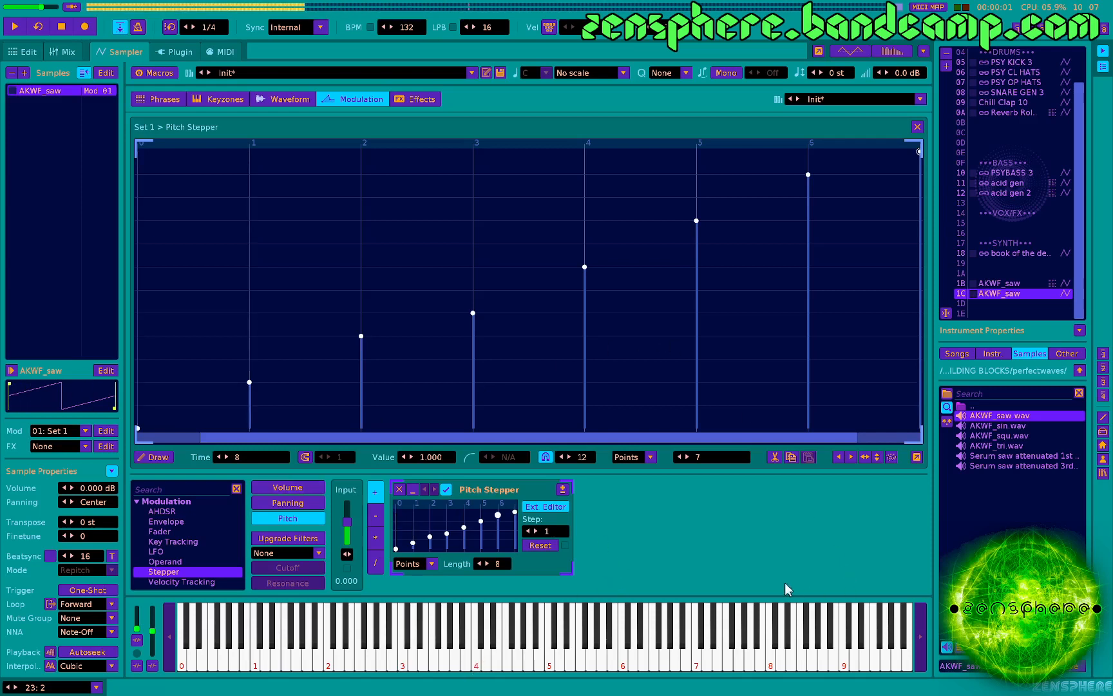
pyautogui.press('z')
pyautogui.press('z')
pyautogui.press('z')
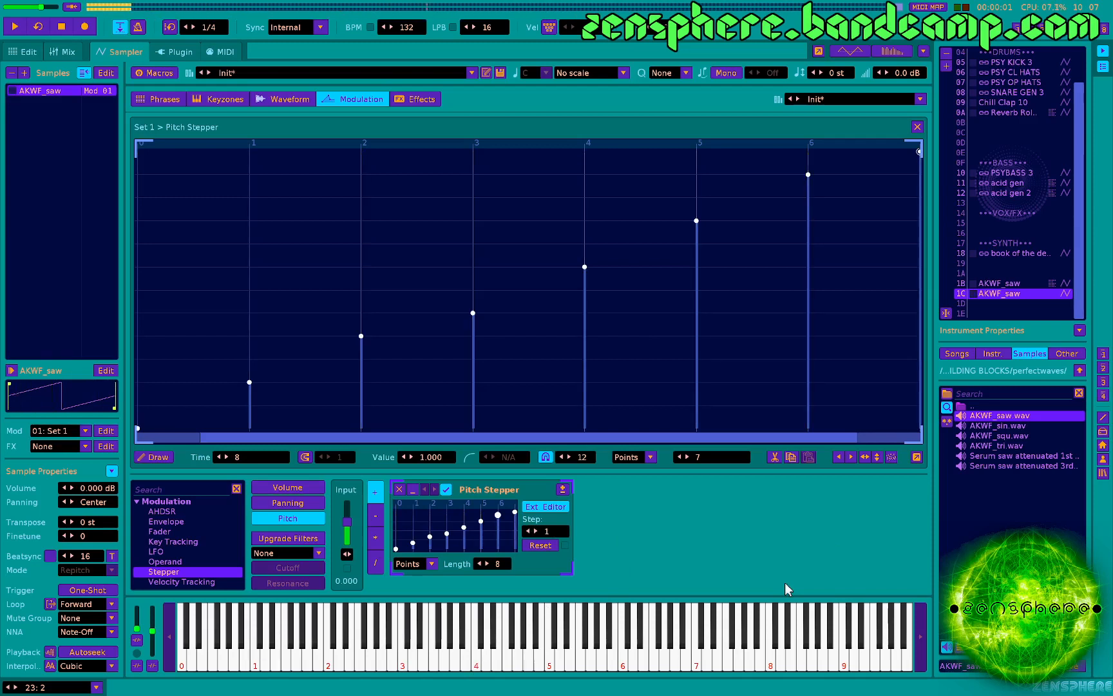
pyautogui.press('q')
pyautogui.press('q')
pyautogui.press('q')
pyautogui.press('q')
pyautogui.press('q')
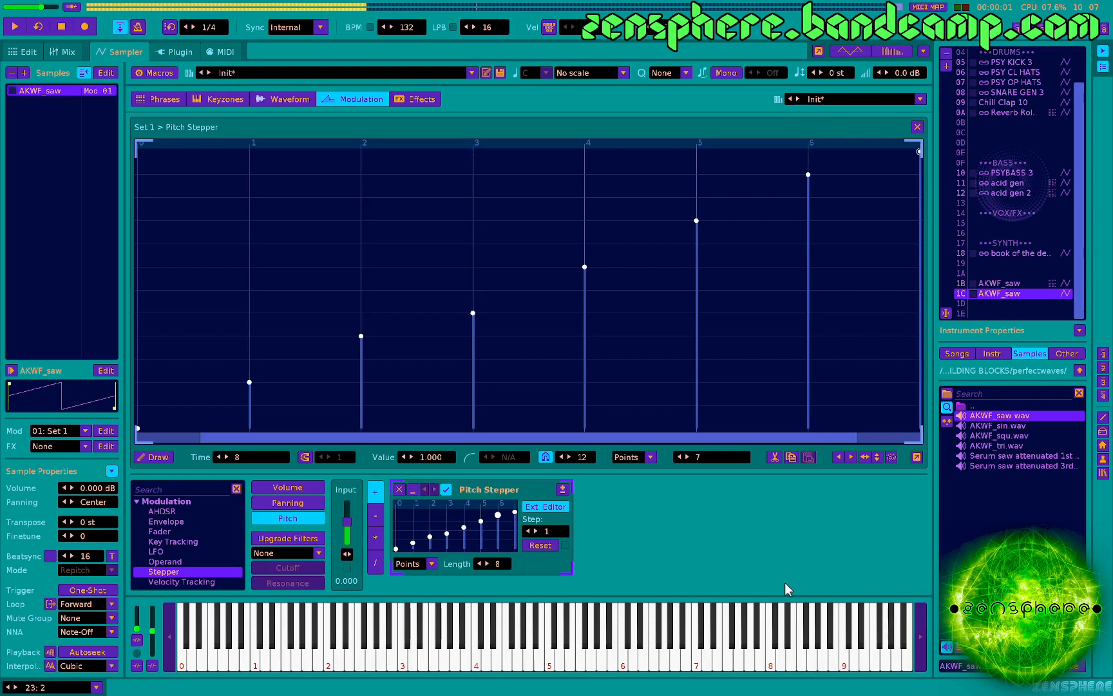
pyautogui.press('q')
pyautogui.press('q')
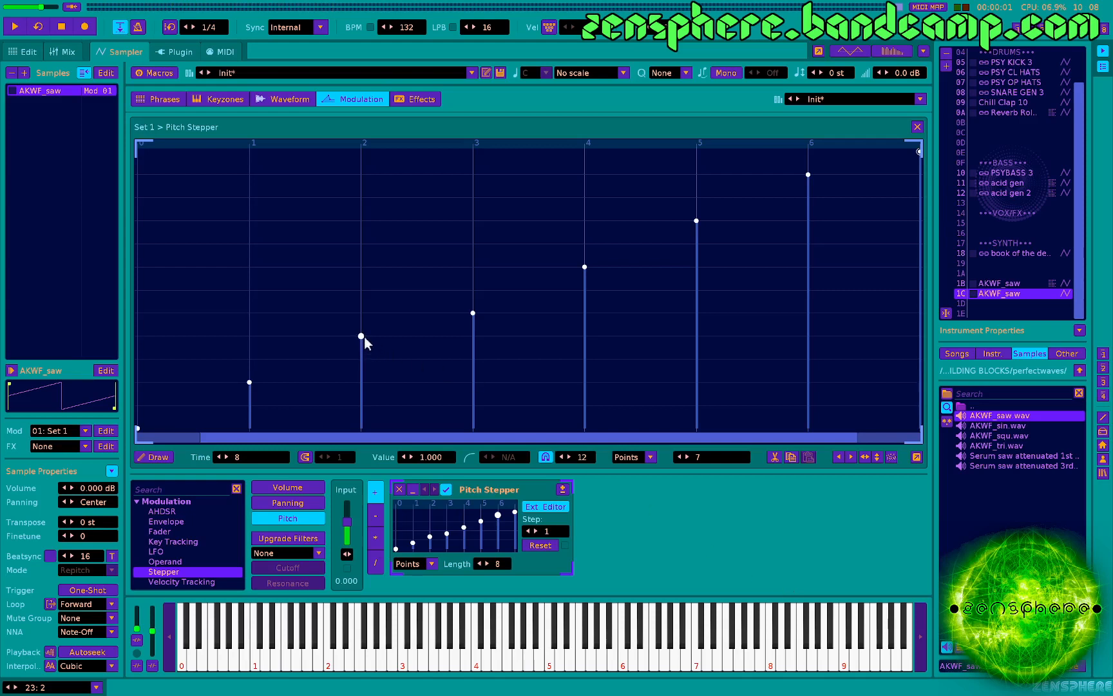
# Lower the point at step 2 to 0.250 and the one at step 5 to 0.667, and audition the altered scale.
pyautogui.moveTo(364, 336); pyautogui.dragTo(365, 361)
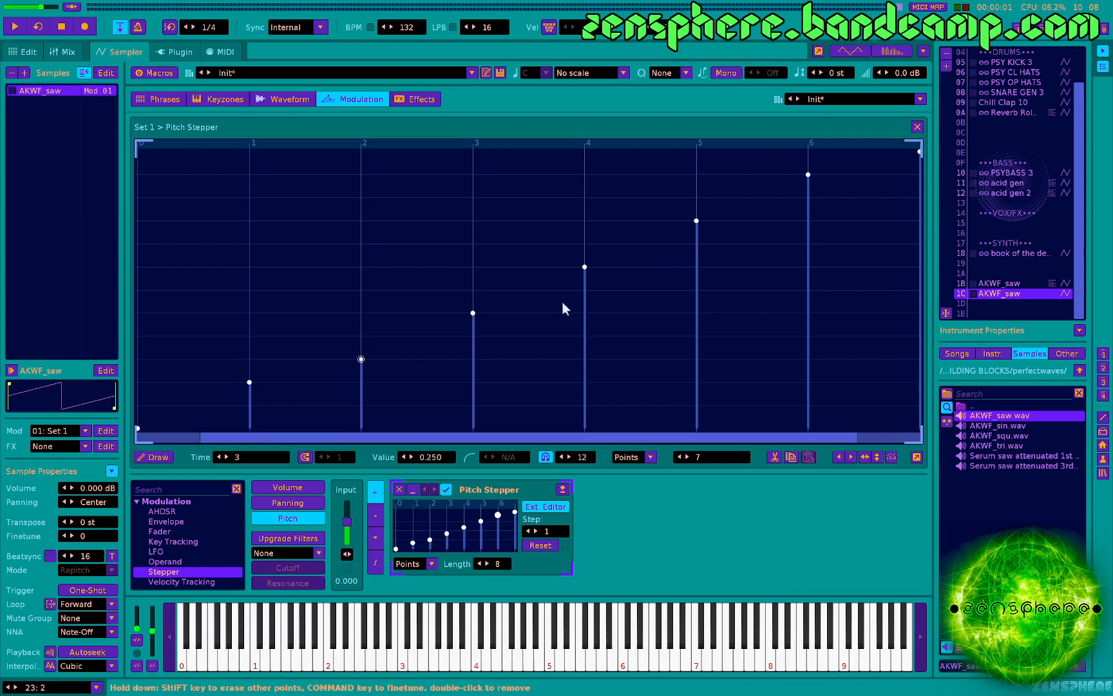
pyautogui.moveTo(697, 221); pyautogui.dragTo(696, 242)
pyautogui.press('z')
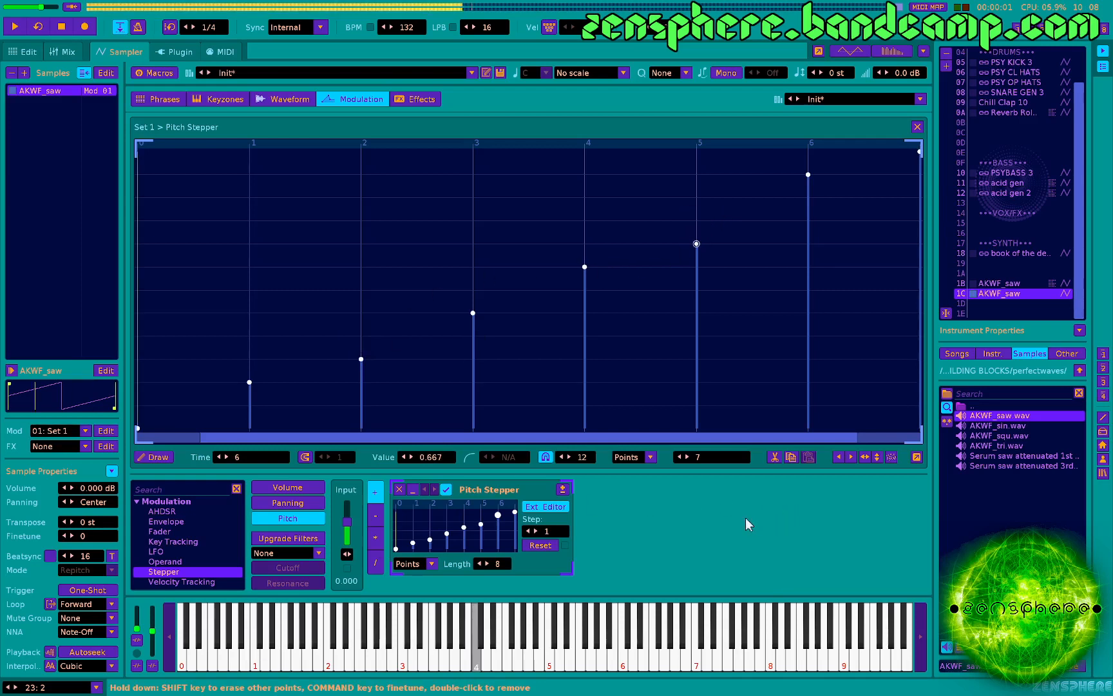
pyautogui.press('z')
pyautogui.press('z')
pyautogui.press('z')
pyautogui.press('z')
pyautogui.press('z')
pyautogui.press('z')
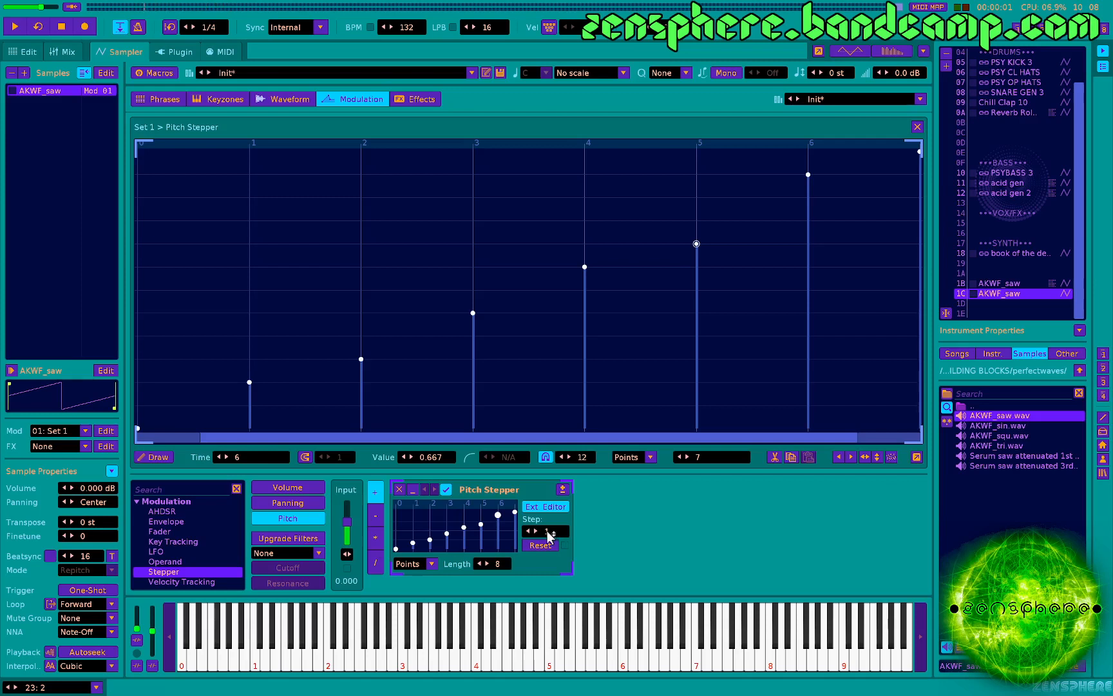
# Try step sizes 2 and 3 on the Pitch Stepper, set its step to Rand and play a note.
pyautogui.click(534, 529)
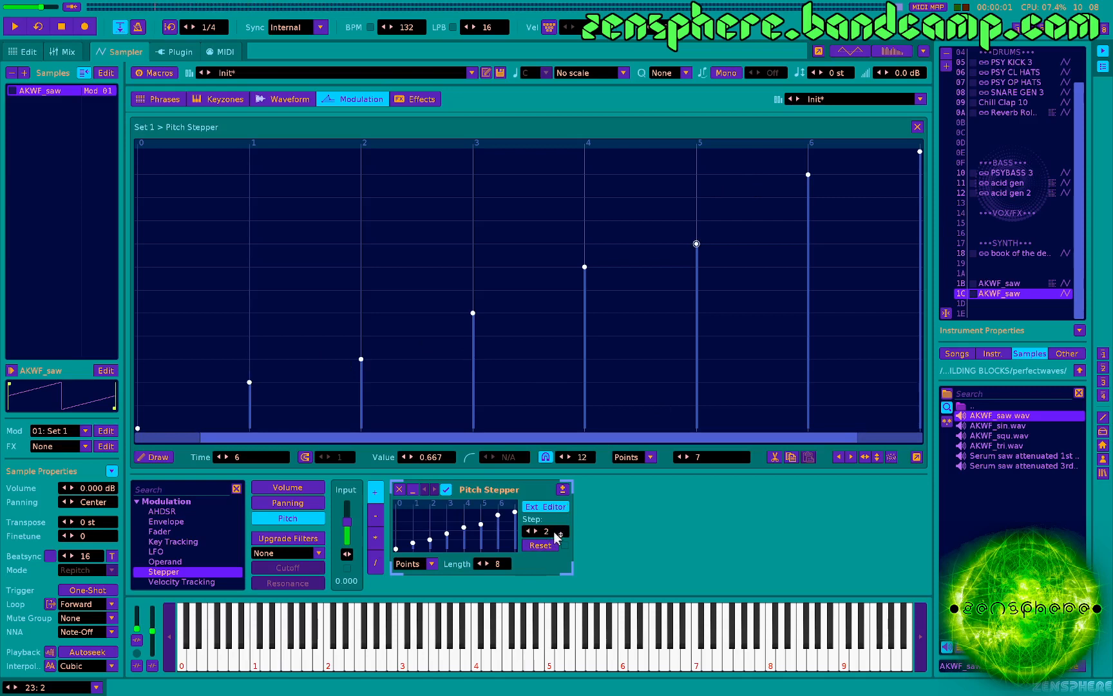
pyautogui.moveTo(554, 531); pyautogui.dragTo(554, 526)
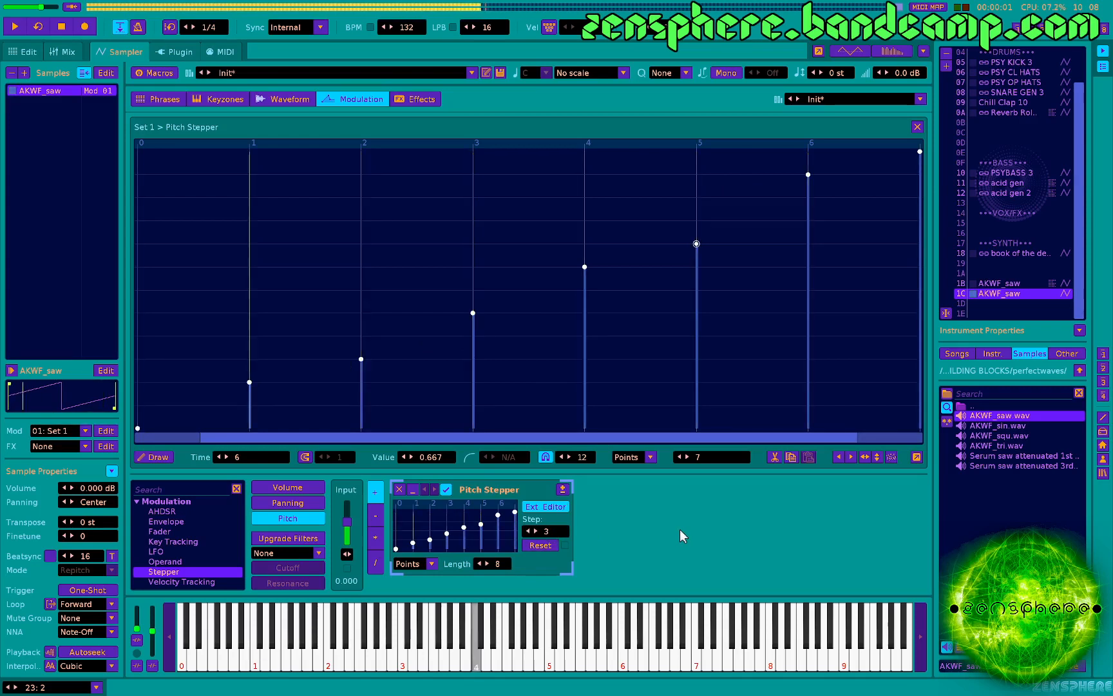
pyautogui.moveTo(552, 532); pyautogui.dragTo(552, 549)
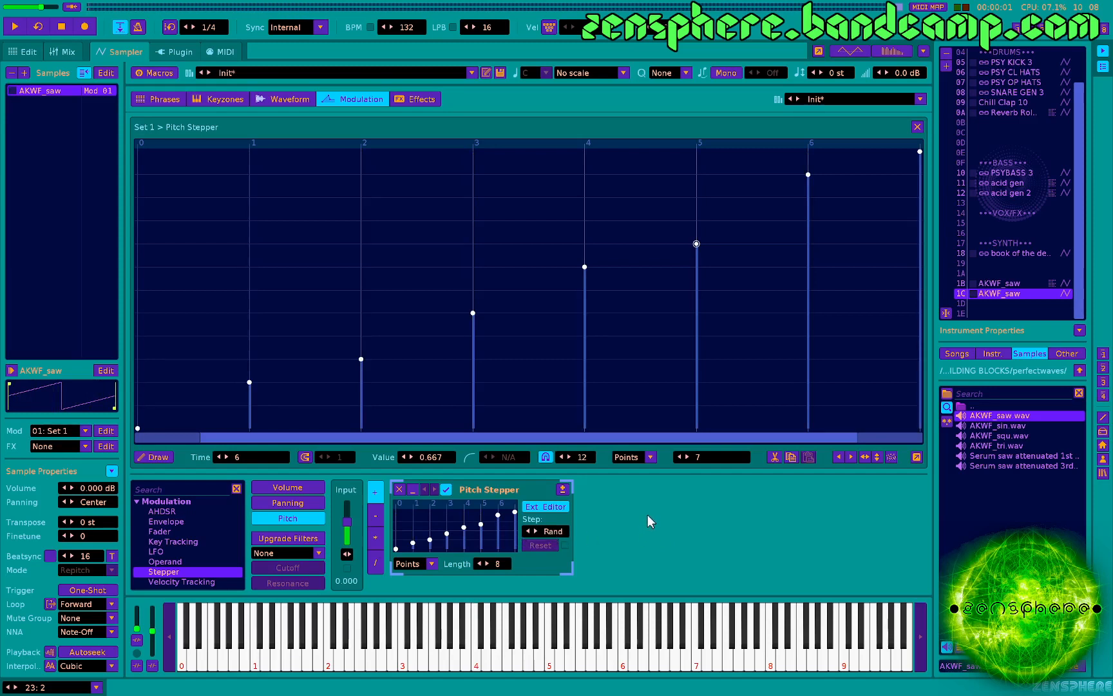
pyautogui.press('z')
# Extend the envelope length to 11 and add points at step 9 with value 0.000 and step 11 with value 0.583.
pyautogui.scroll(2, 715, 456)
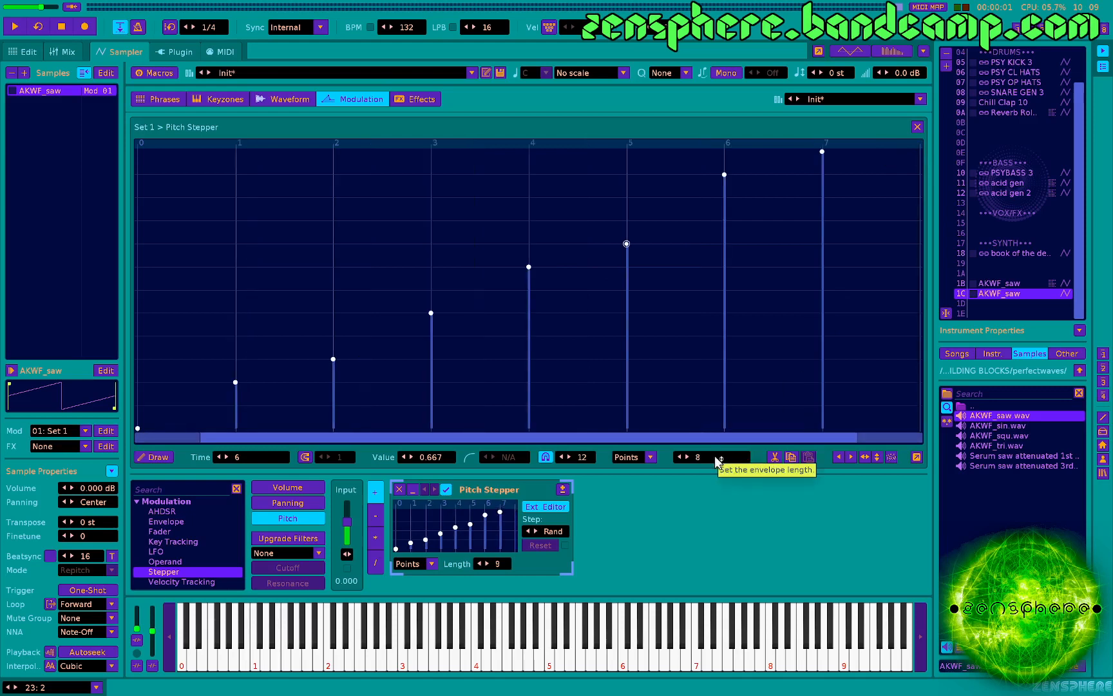
pyautogui.scroll(1, 714, 456)
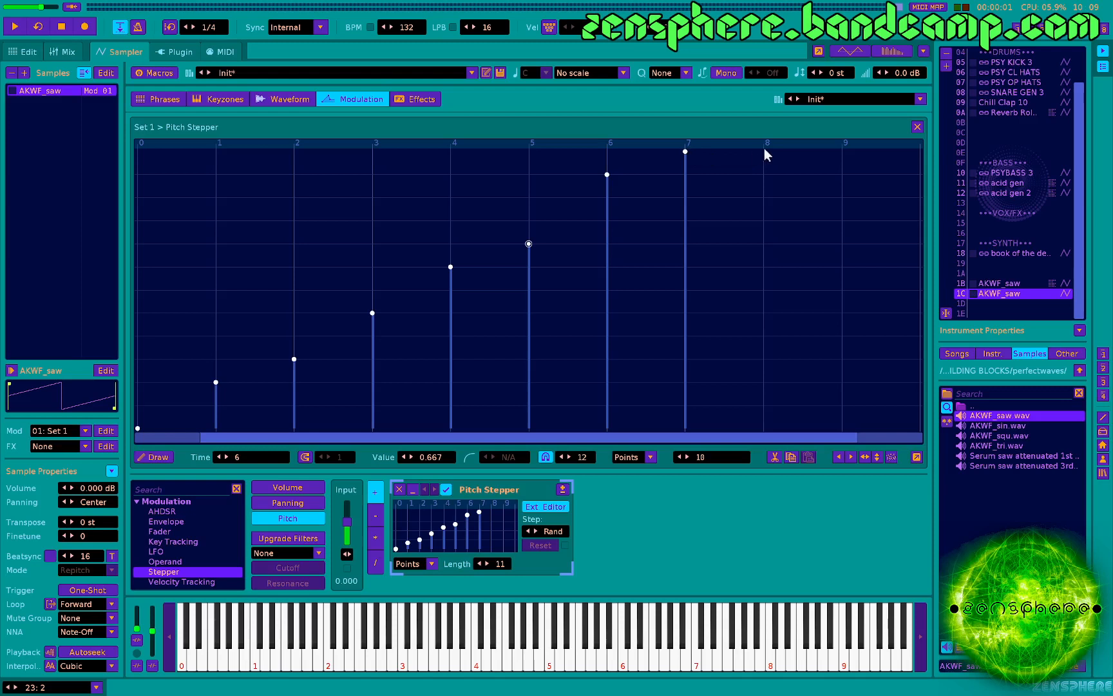
pyautogui.click(686, 152)
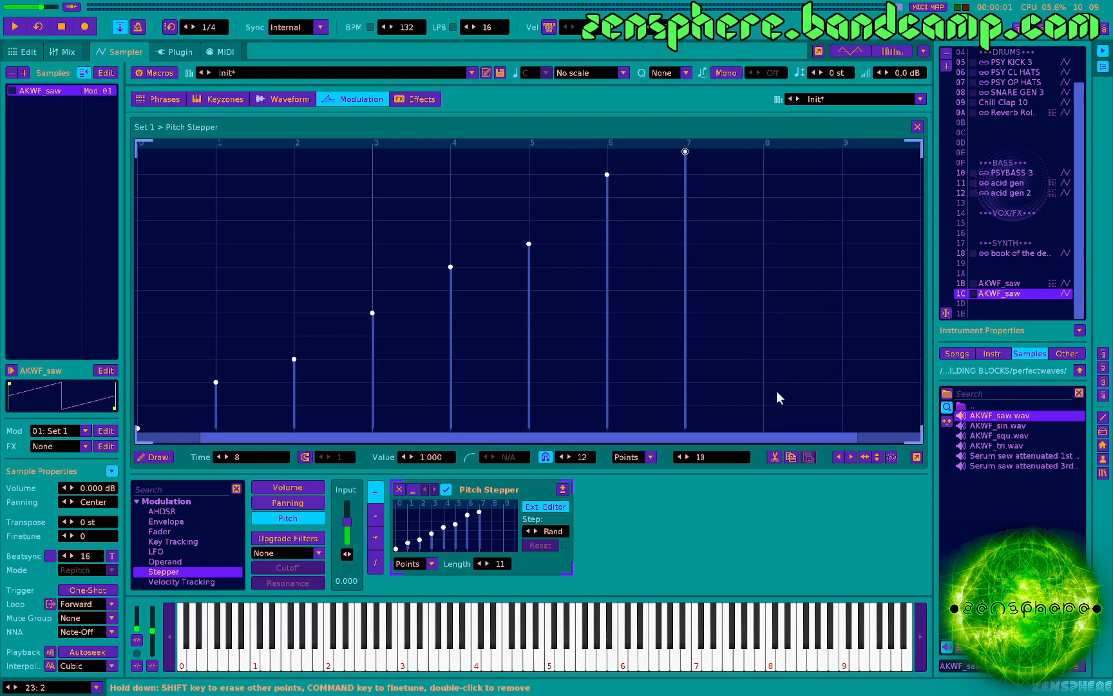
pyautogui.click(843, 428)
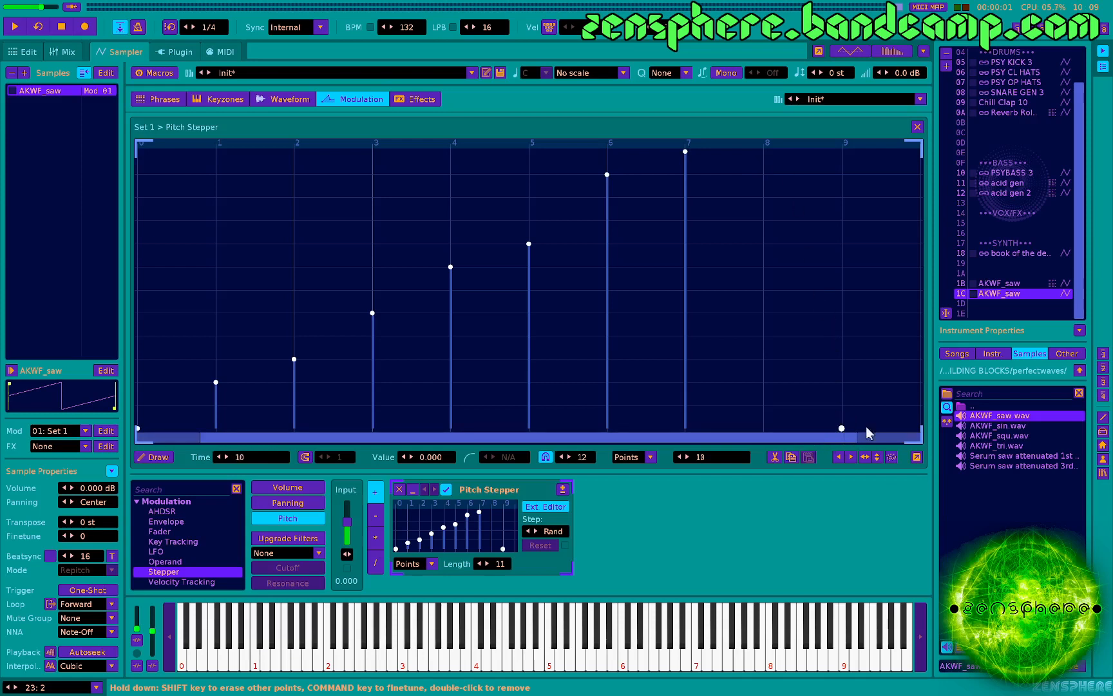
pyautogui.click(687, 456)
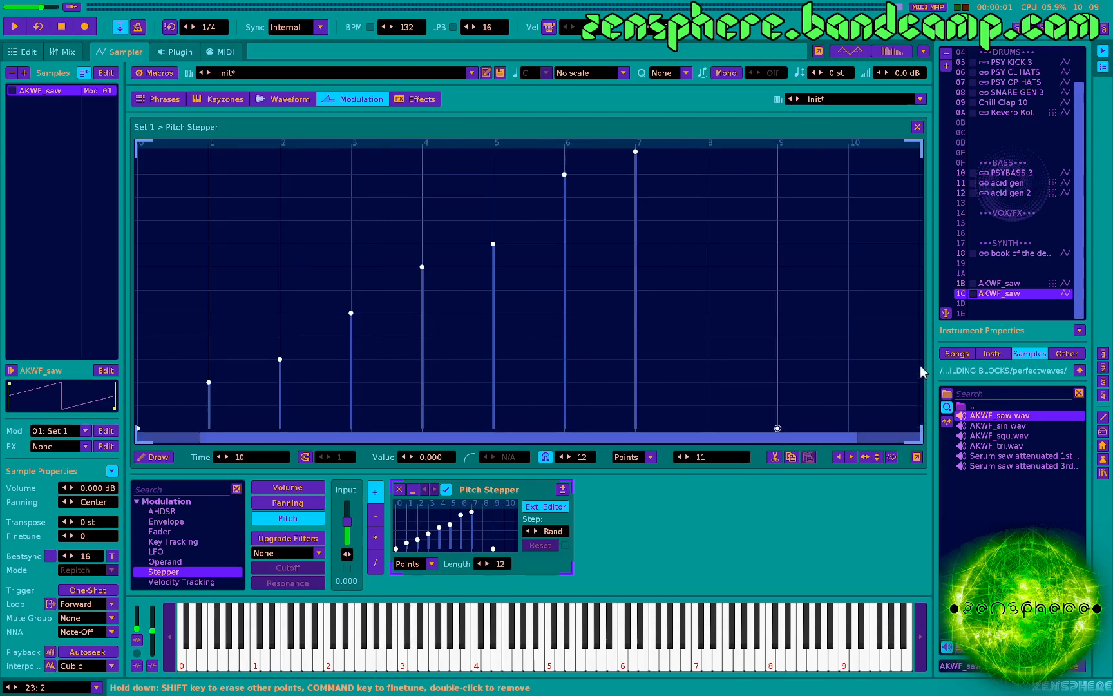
pyautogui.click(920, 266)
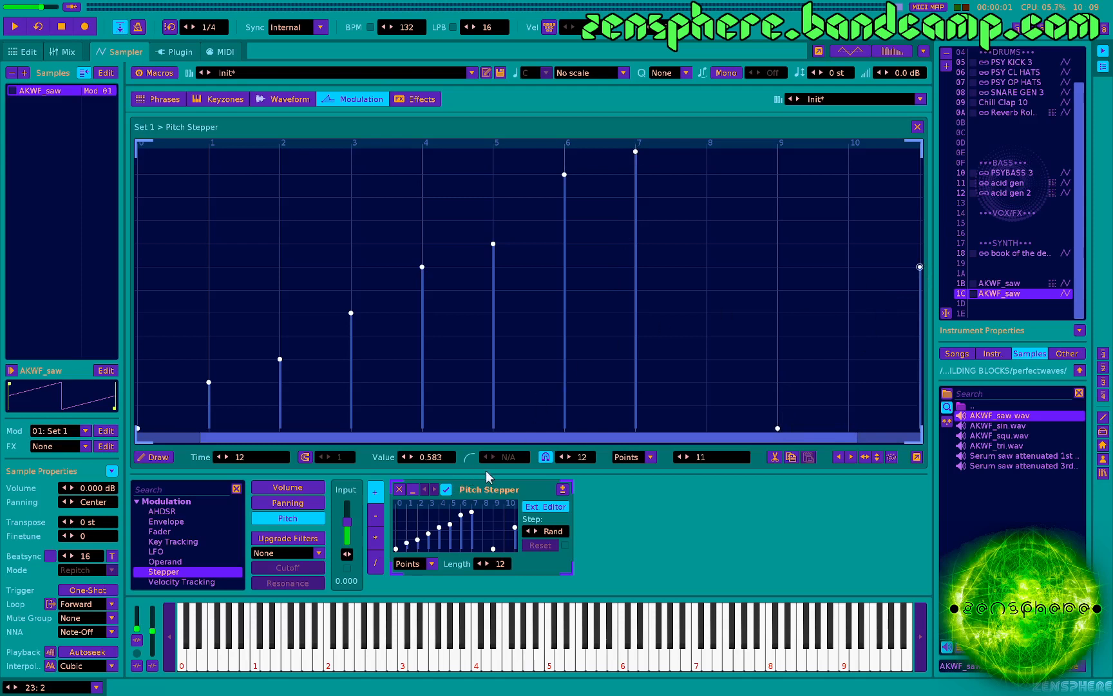
# Play the same note repeatedly to audition the extended stepper with random step selection.
pyautogui.scroll(3, 510, 381)
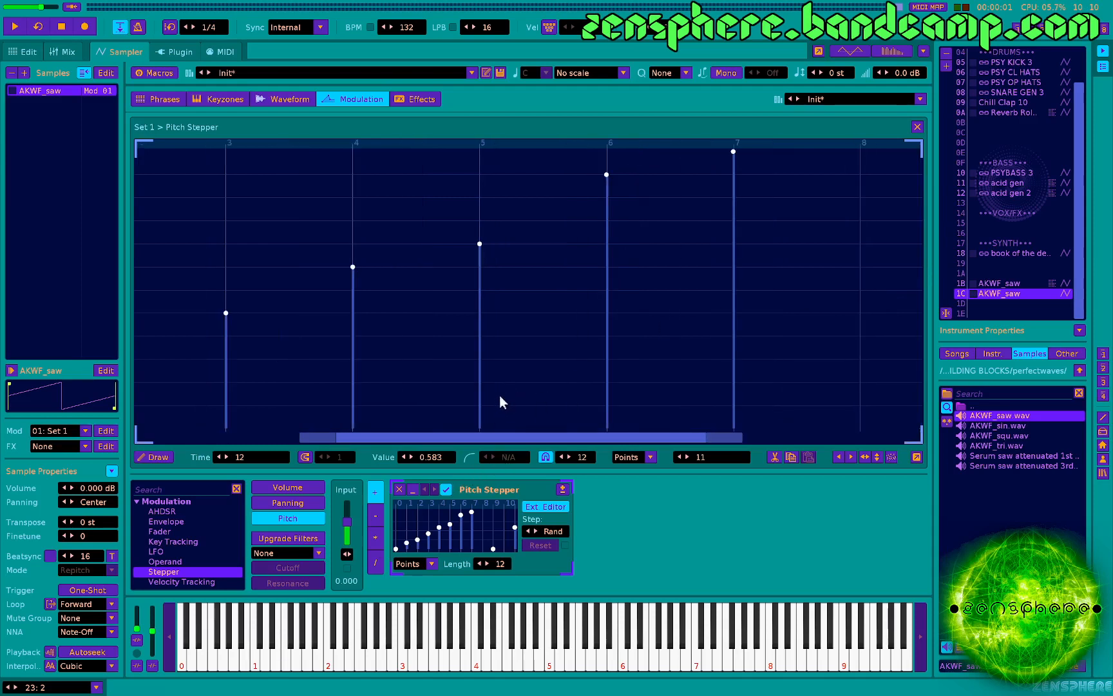
pyautogui.scroll(-3, 667, 410)
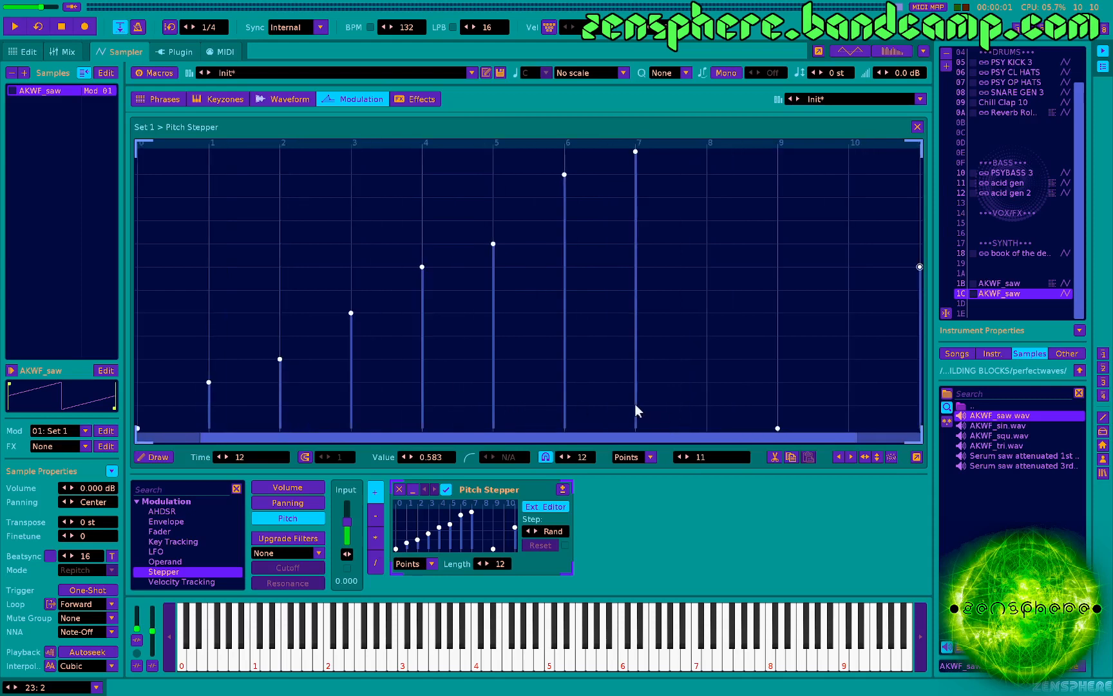
pyautogui.press('z')
pyautogui.press('z')
pyautogui.press('z')
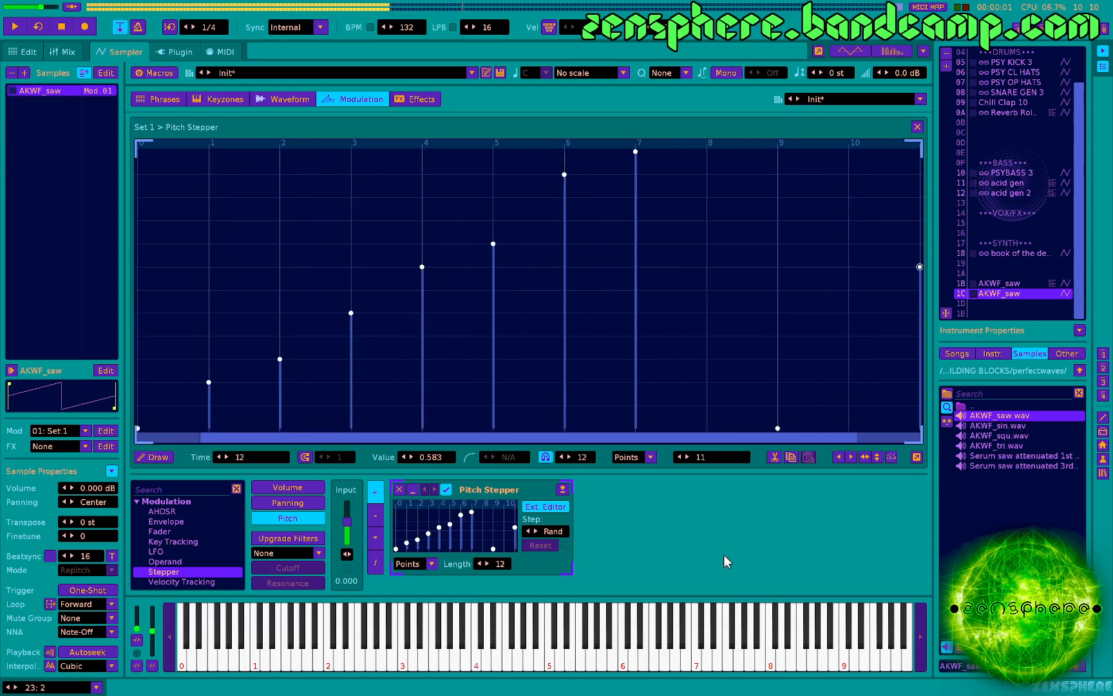
pyautogui.press('z')
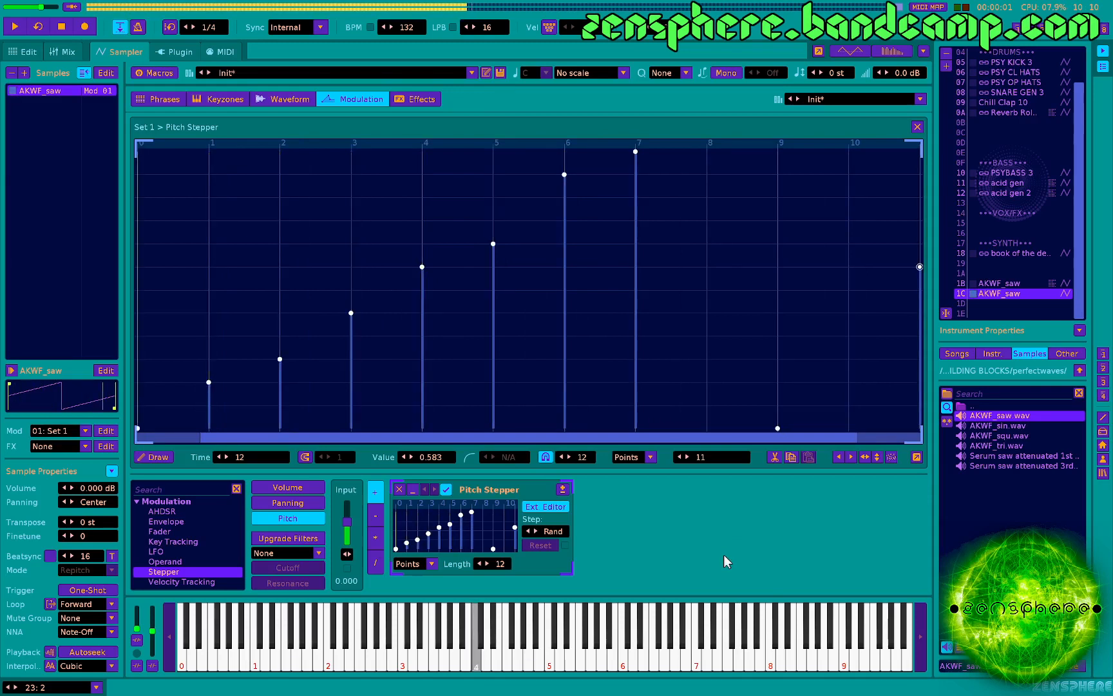
pyautogui.press('z')
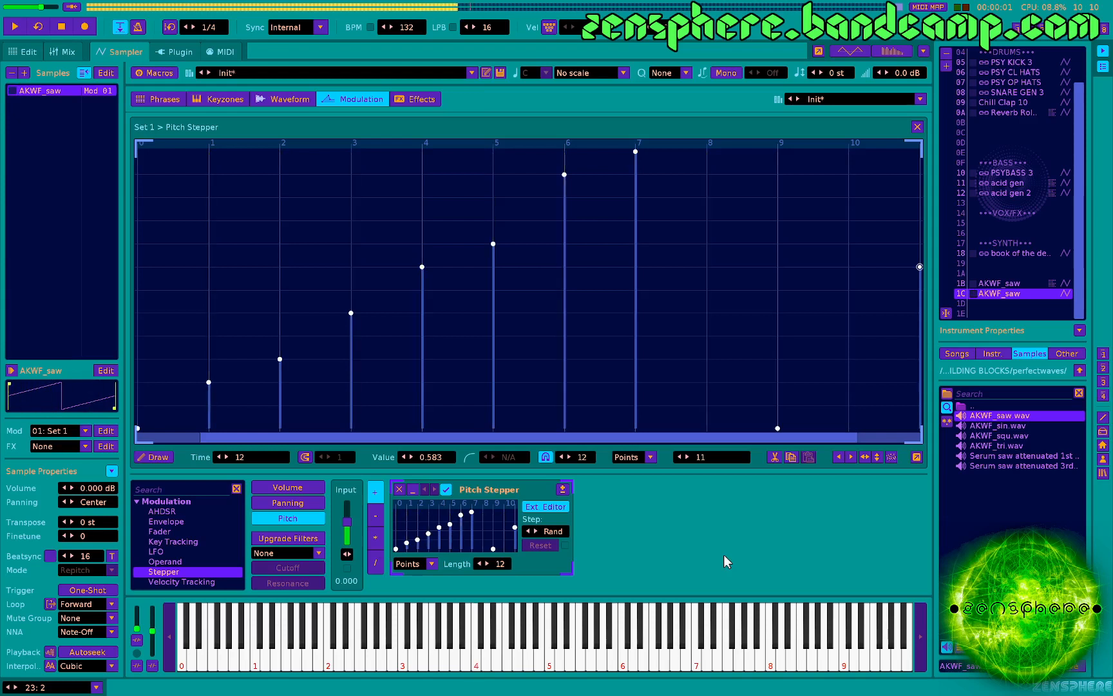
pyautogui.press('z')
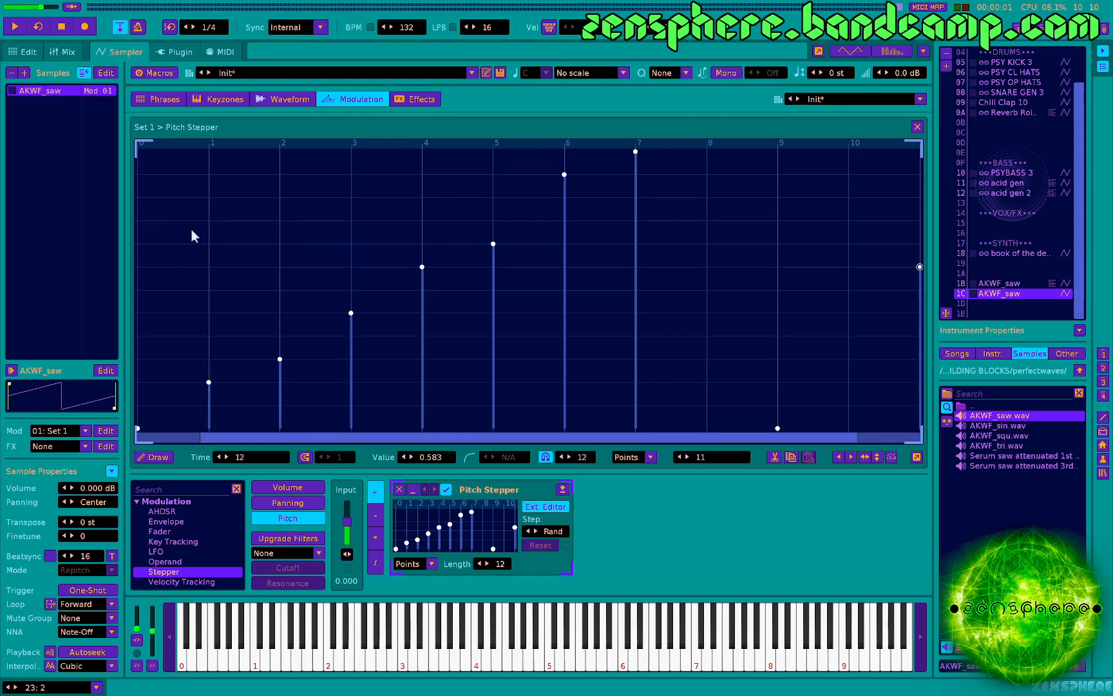
# Upgrade the instrument's filters, leave the filter type at None and close the Pitch Stepper's external editor.
pyautogui.click(279, 540)
pyautogui.click(278, 539)
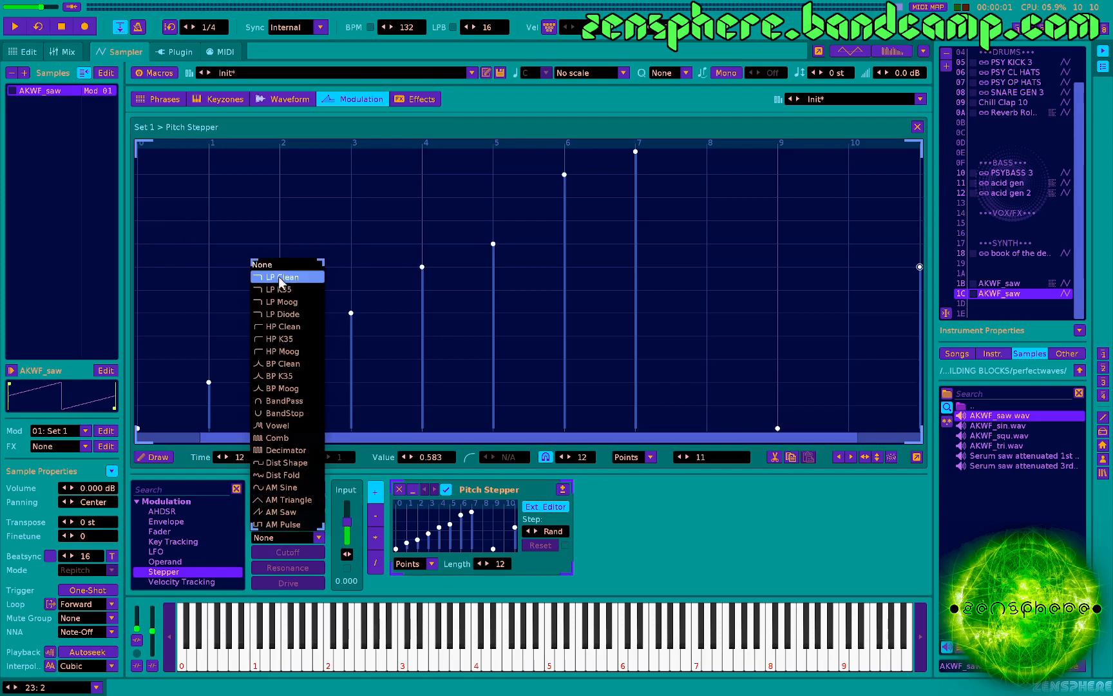
pyautogui.click(627, 509)
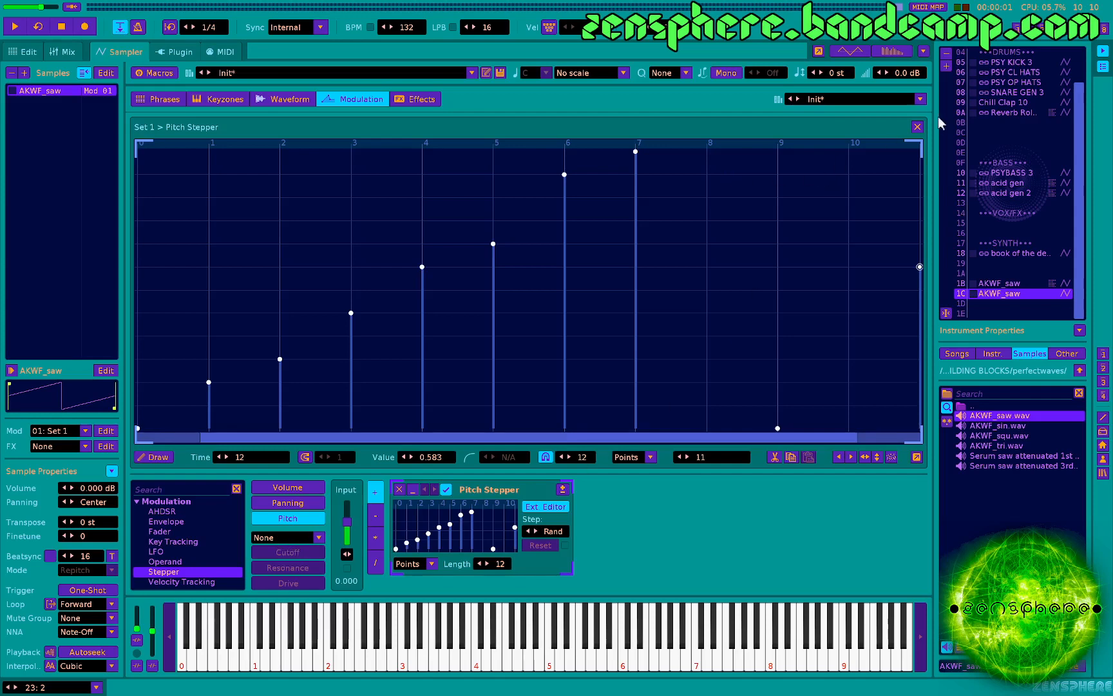
pyautogui.click(918, 127)
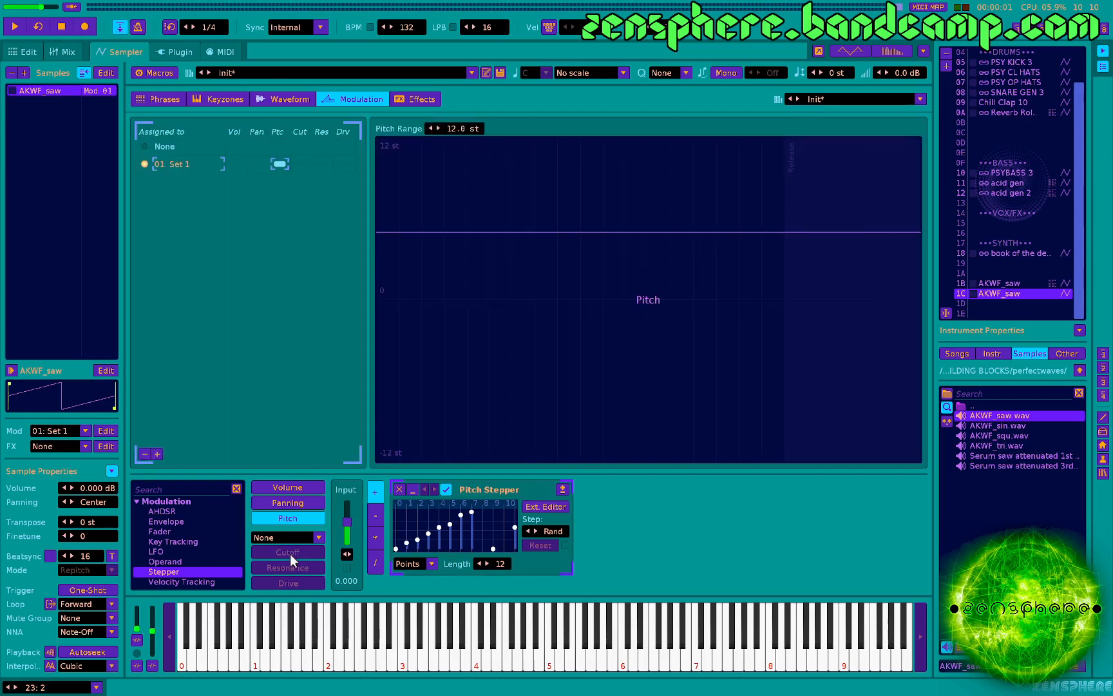
# Set the filter type to LP Clean, raise its resonance to about 0.79 and return to the cutoff modulation.
pyautogui.click(279, 538)
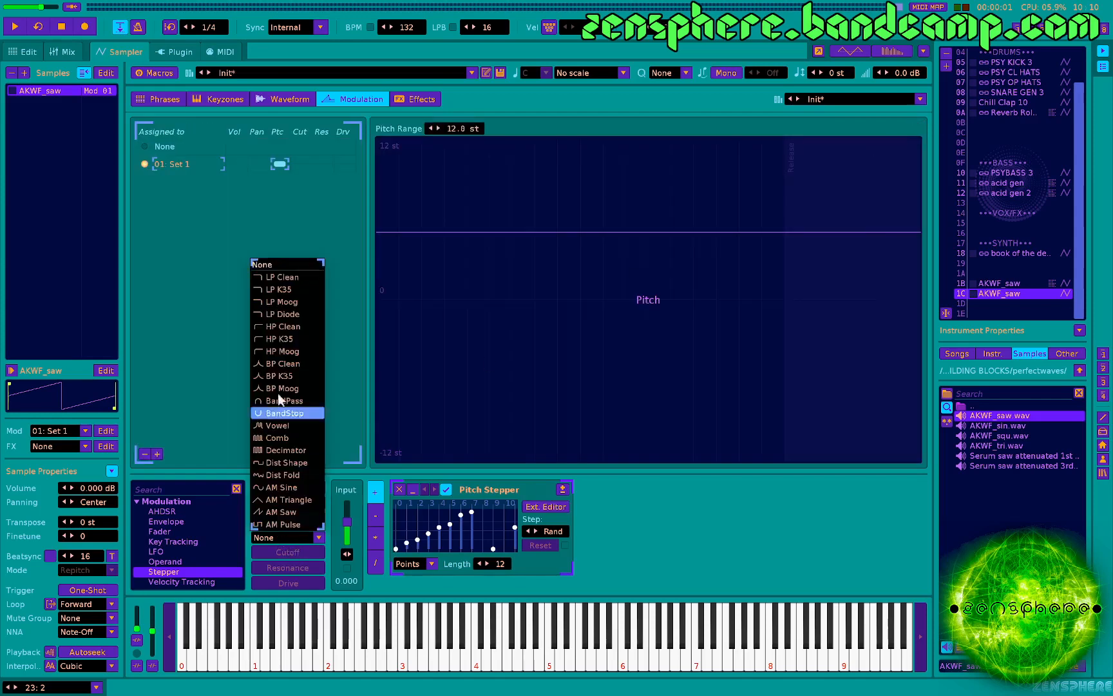
pyautogui.click(261, 277)
pyautogui.click(306, 552)
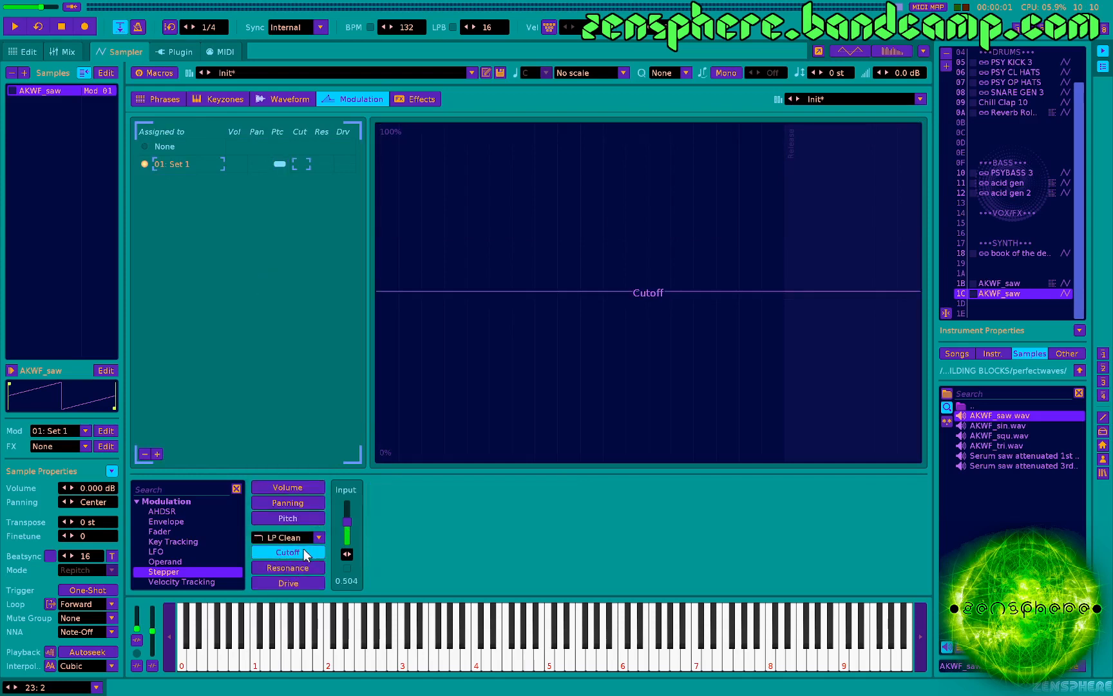
pyautogui.click(297, 568)
pyautogui.moveTo(353, 515); pyautogui.dragTo(353, 506)
pyautogui.click(294, 553)
# Add a Fader to the cutoff modulation and set its end value (To) to 0.500.
pyautogui.doubleClick(158, 532)
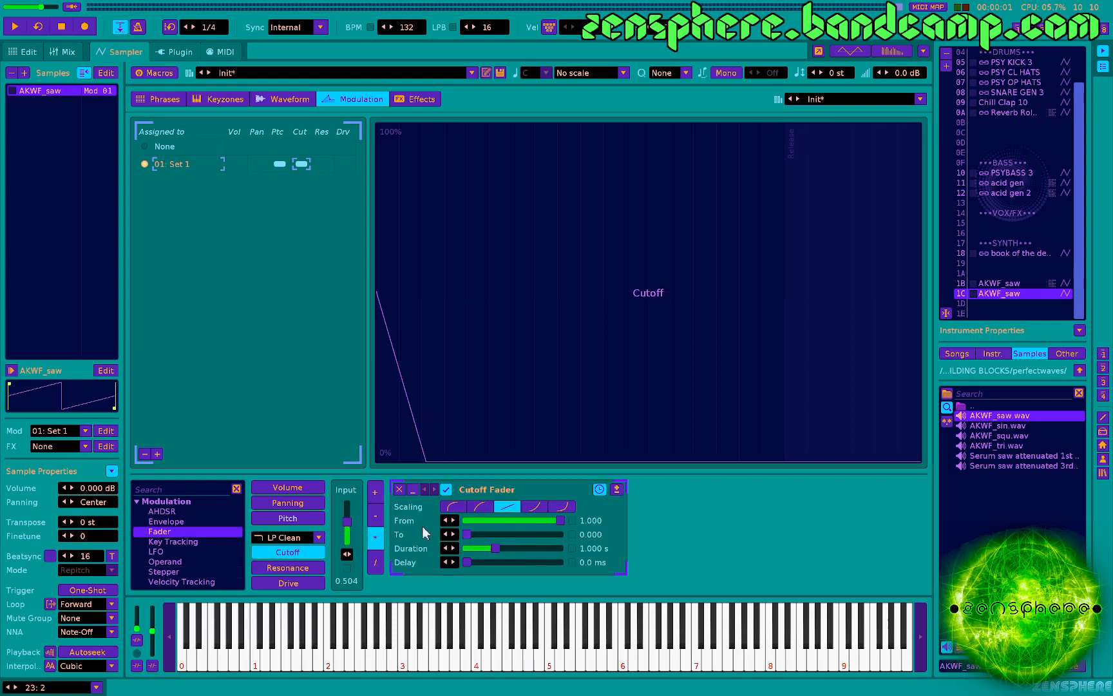
pyautogui.click(600, 535)
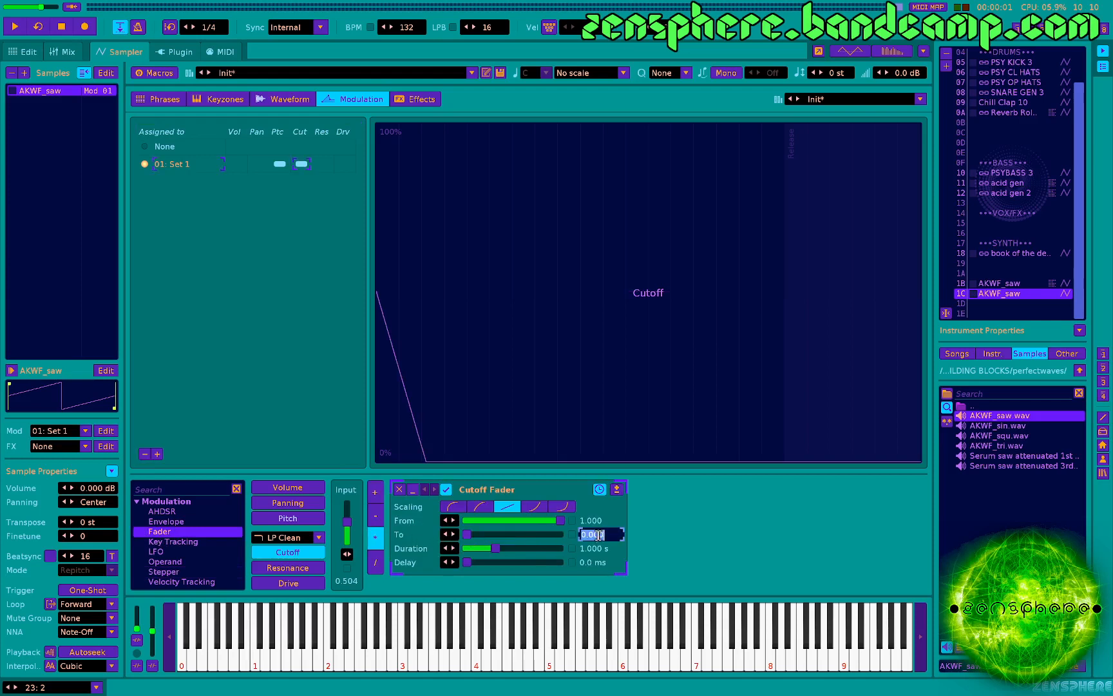
pyautogui.write('0.5')
pyautogui.press('Return')
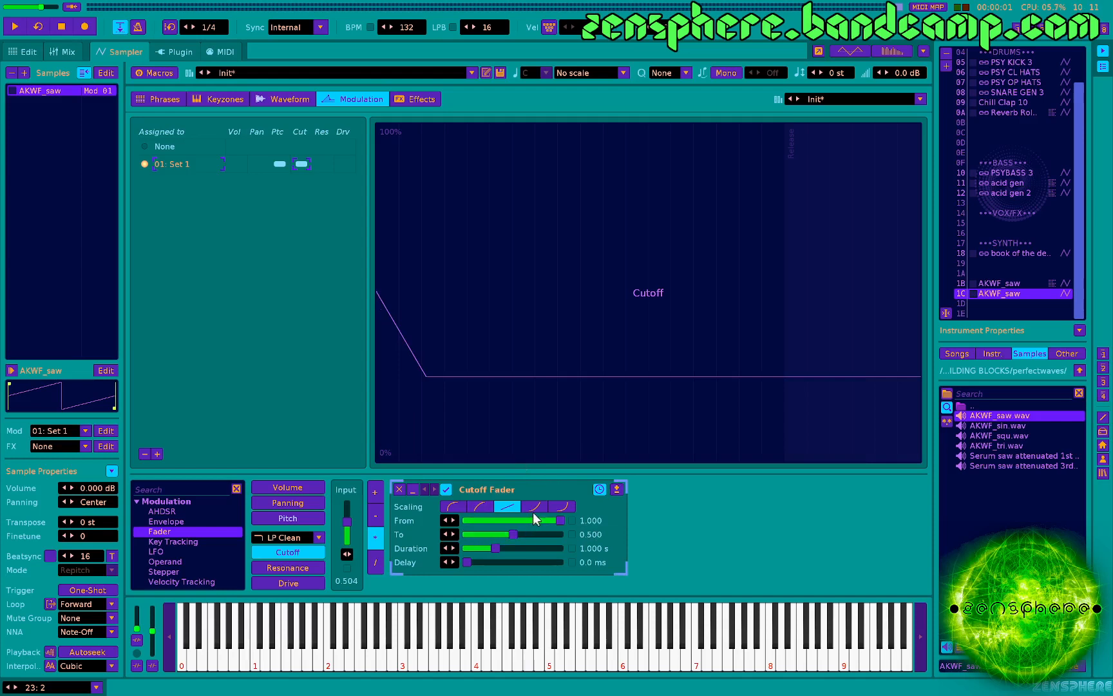
# Give the Cutoff Fader the scaling curve with the steepest initial drop and set the cutoff input to 0.500.
pyautogui.click(477, 506)
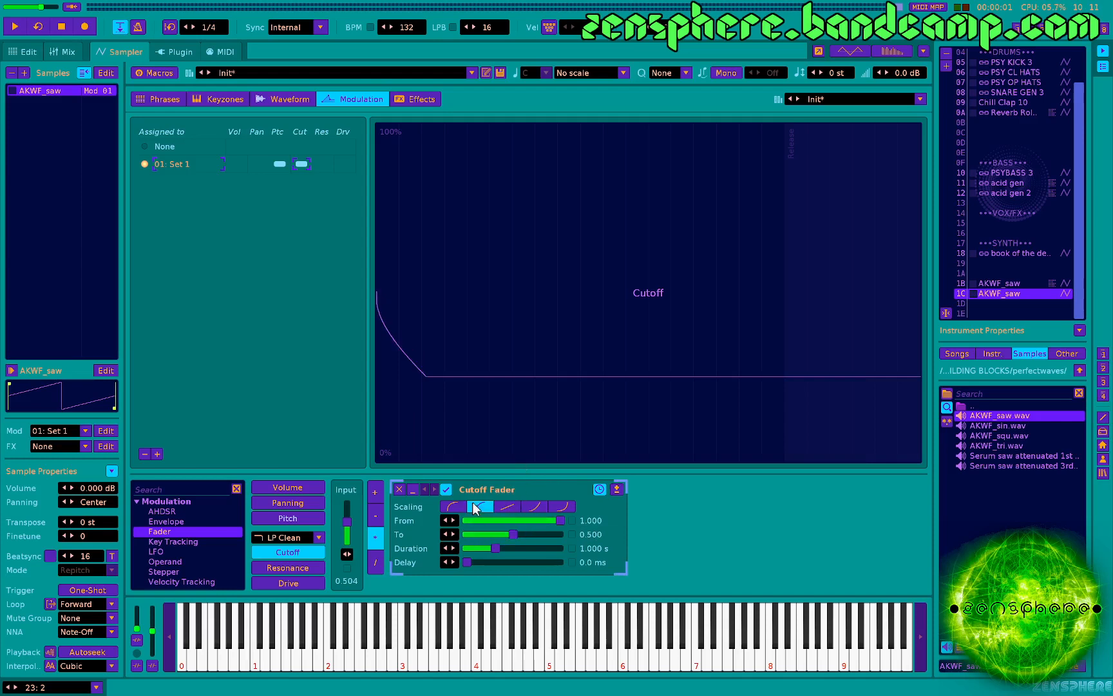
pyautogui.click(455, 505)
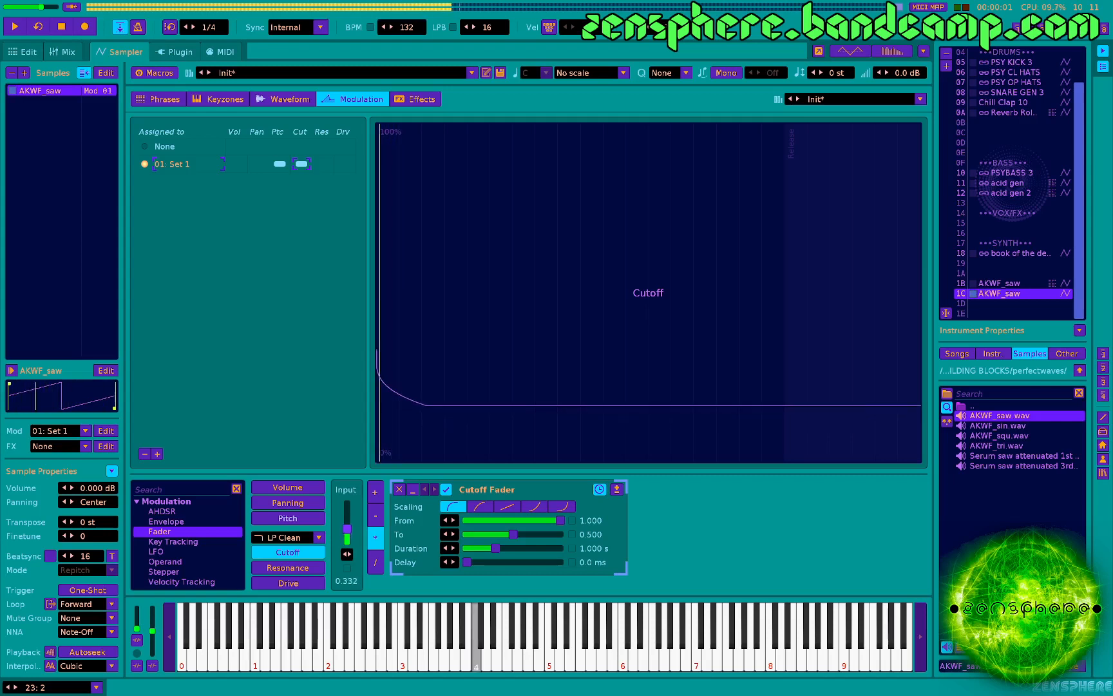
pyautogui.moveTo(348, 531); pyautogui.dragTo(348, 523)
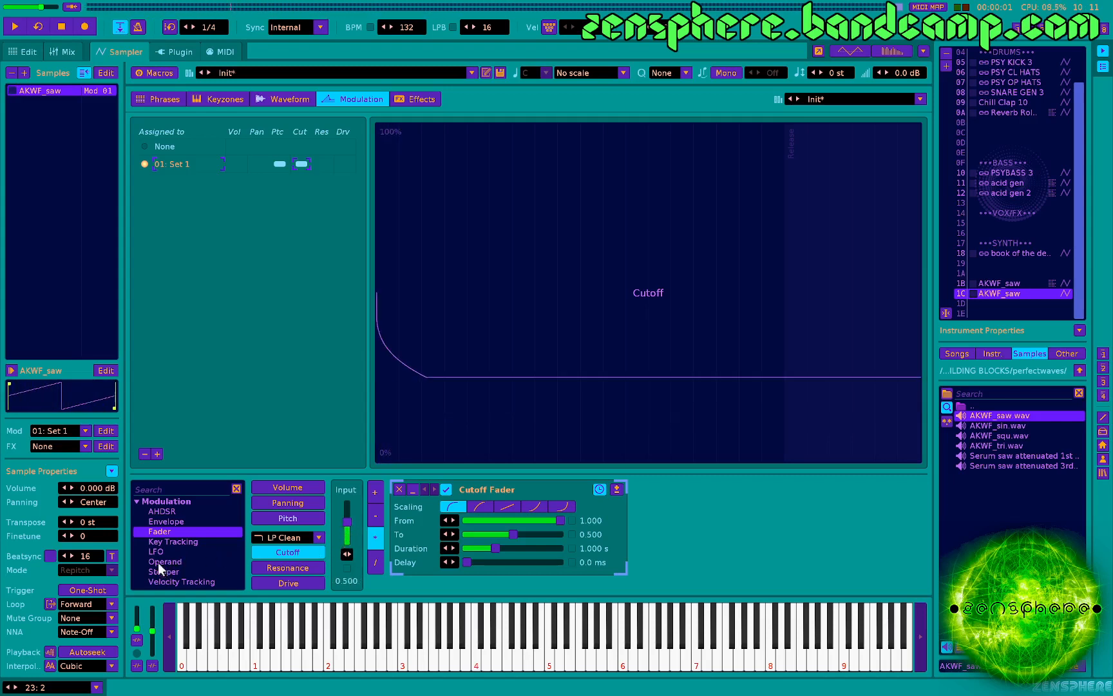
# Insert an Operand after the Cutoff Fader in add mode with value 0.120, and set the cutoff input to 0.304.
pyautogui.moveTo(157, 562); pyautogui.dragTo(641, 516)
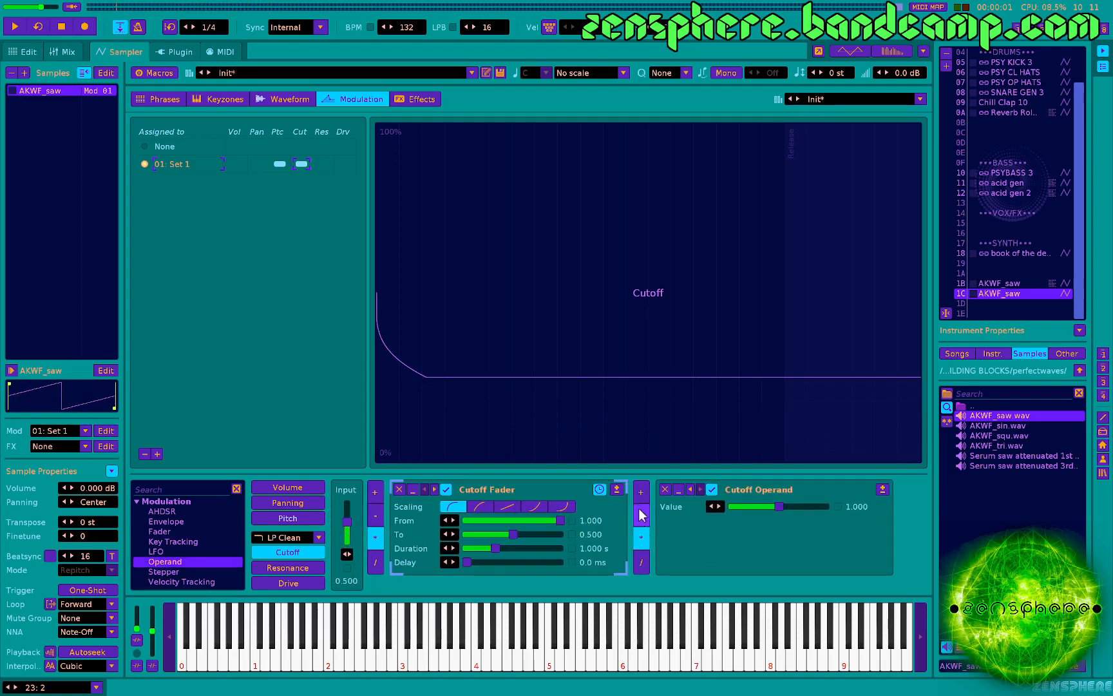
pyautogui.moveTo(787, 512); pyautogui.dragTo(733, 511)
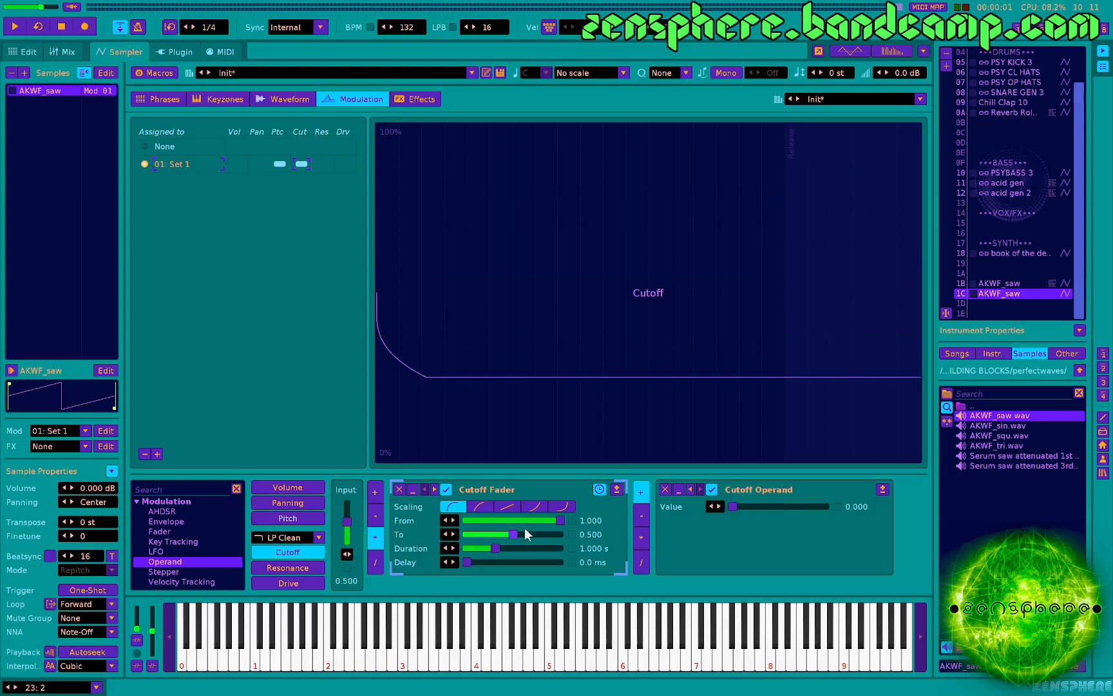
pyautogui.moveTo(347, 522); pyautogui.dragTo(347, 529)
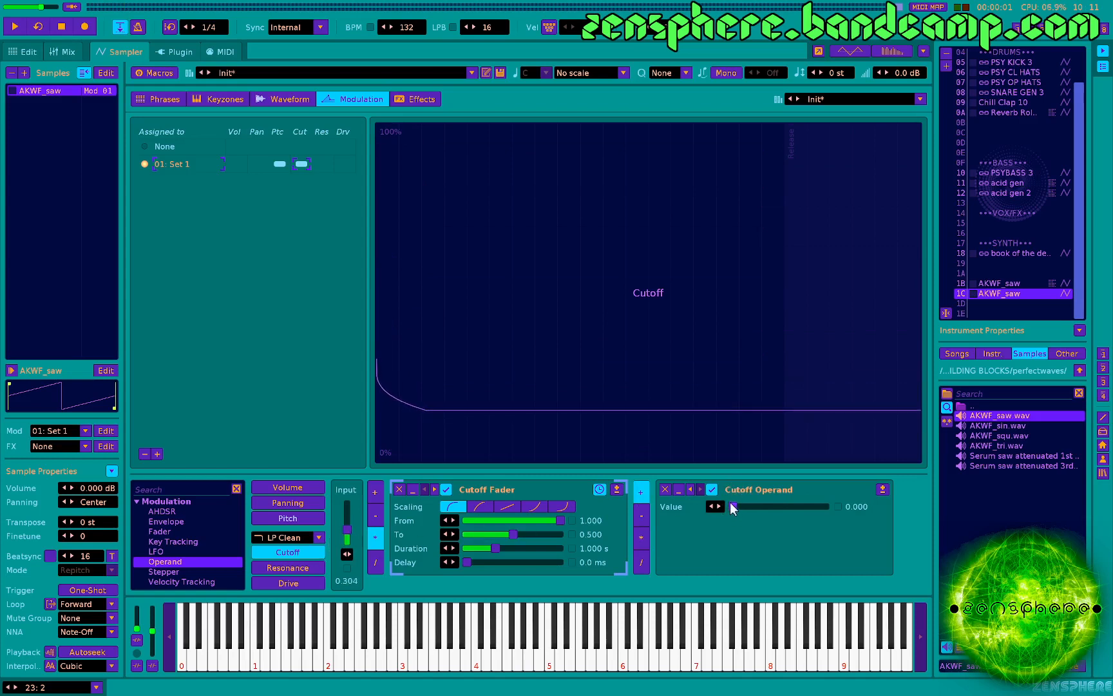
pyautogui.moveTo(730, 507); pyautogui.dragTo(749, 506)
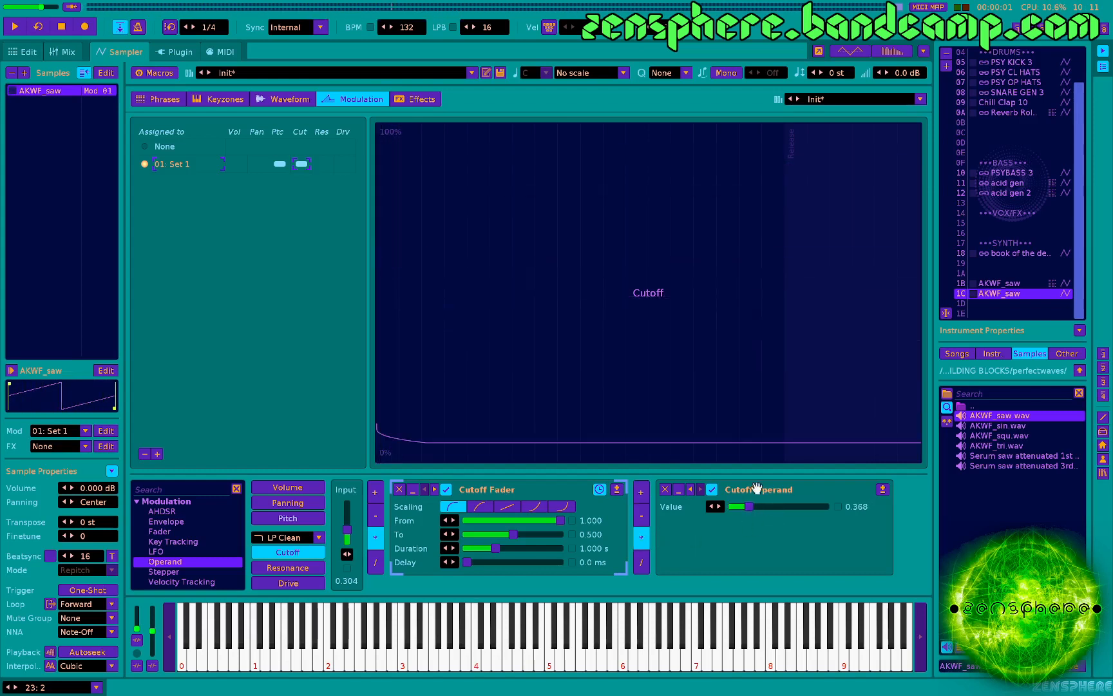
pyautogui.moveTo(755, 506)
pyautogui.mouseDown()
pyautogui.moveTo(827, 506)
pyautogui.moveTo(737, 506)
pyautogui.mouseUp()
pyautogui.click(641, 493)
# Play the same note repeatedly to audition the cutoff with the added Operand.
pyautogui.press('z')
pyautogui.press('z')
pyautogui.press('z')
pyautogui.press('z')
pyautogui.press('z')
pyautogui.press('z')
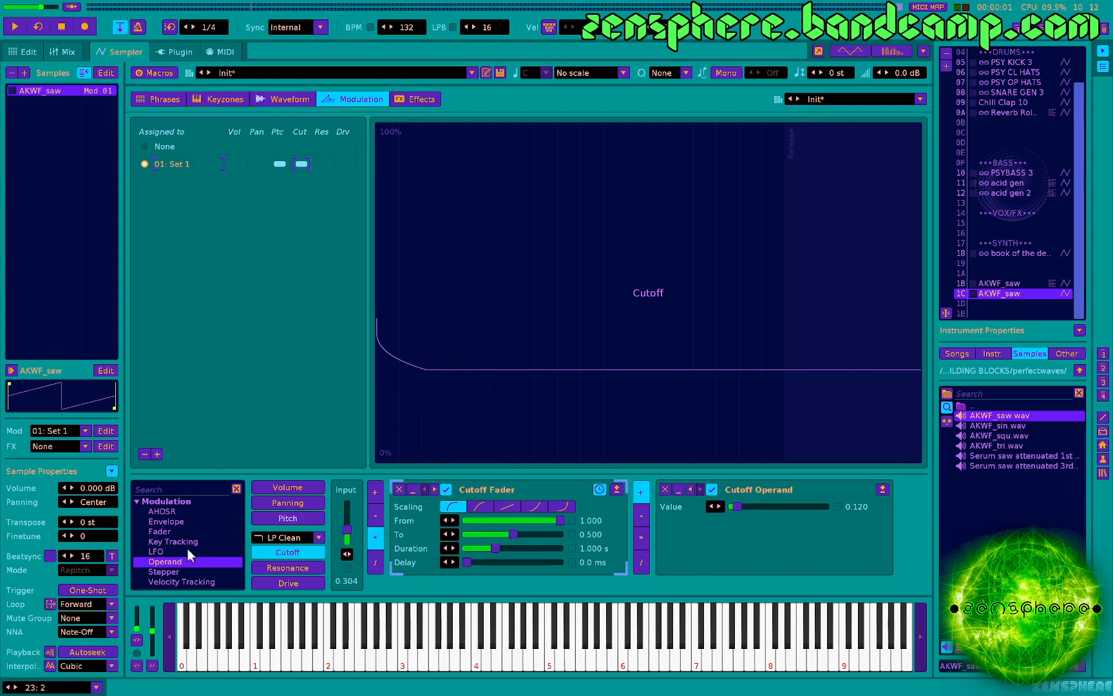
# Try a subtracting Operand with value 1.997 ahead of the Cutoff Fader and remove it.
pyautogui.moveTo(157, 562); pyautogui.dragTo(371, 537)
pyautogui.click(375, 518)
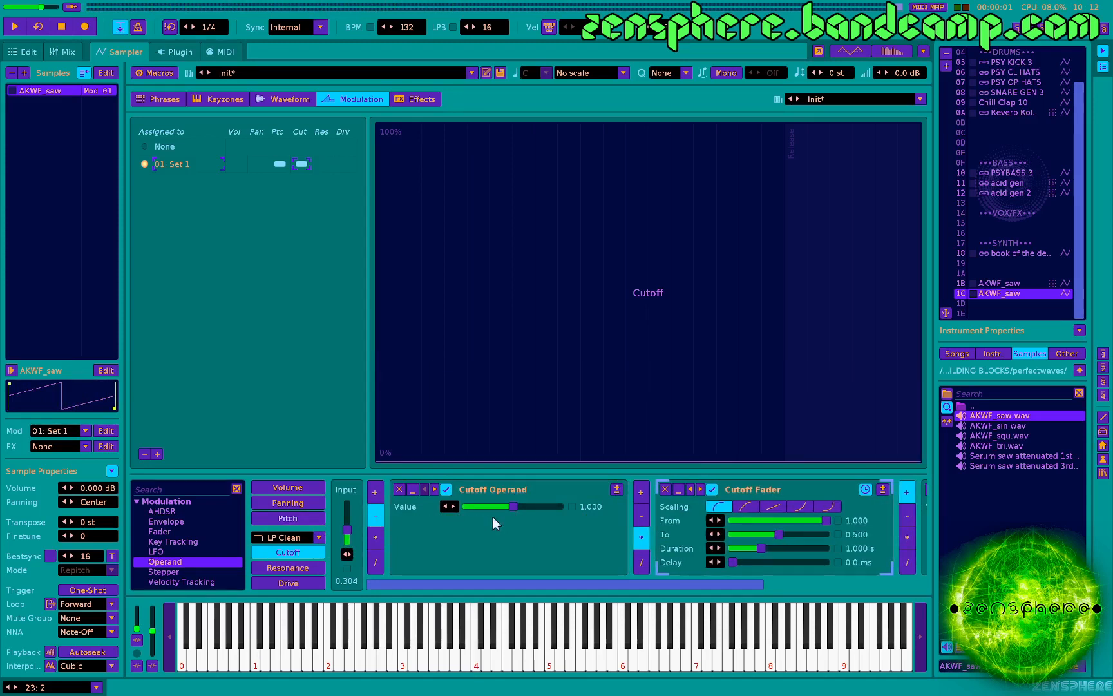
pyautogui.moveTo(509, 501); pyautogui.dragTo(560, 506)
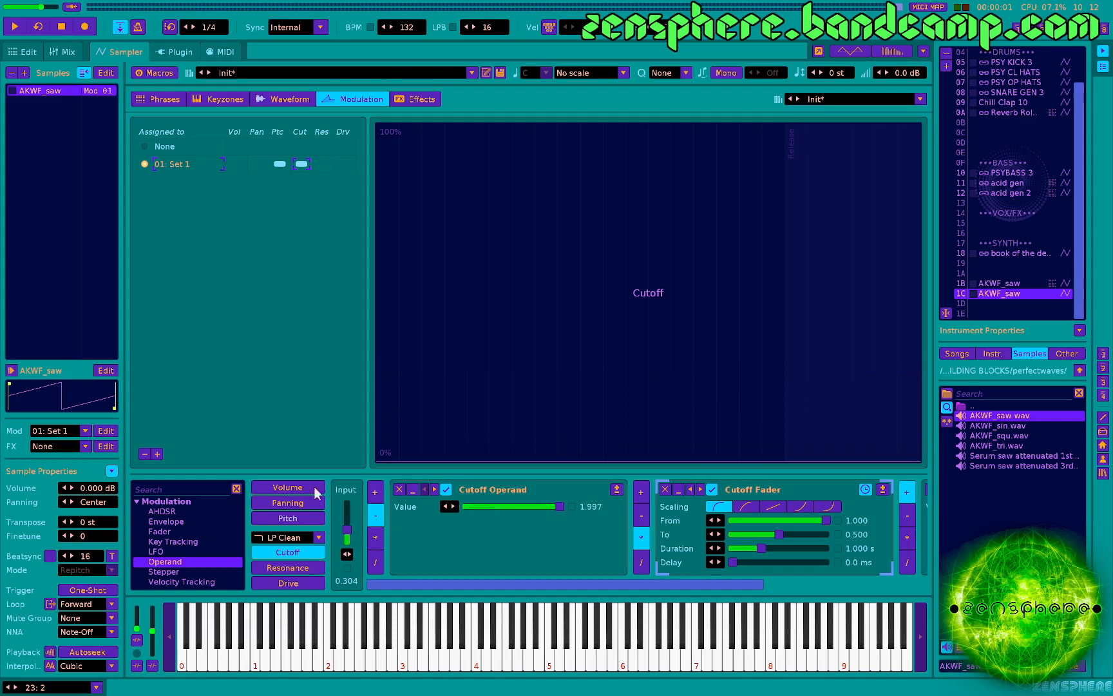
pyautogui.click(400, 490)
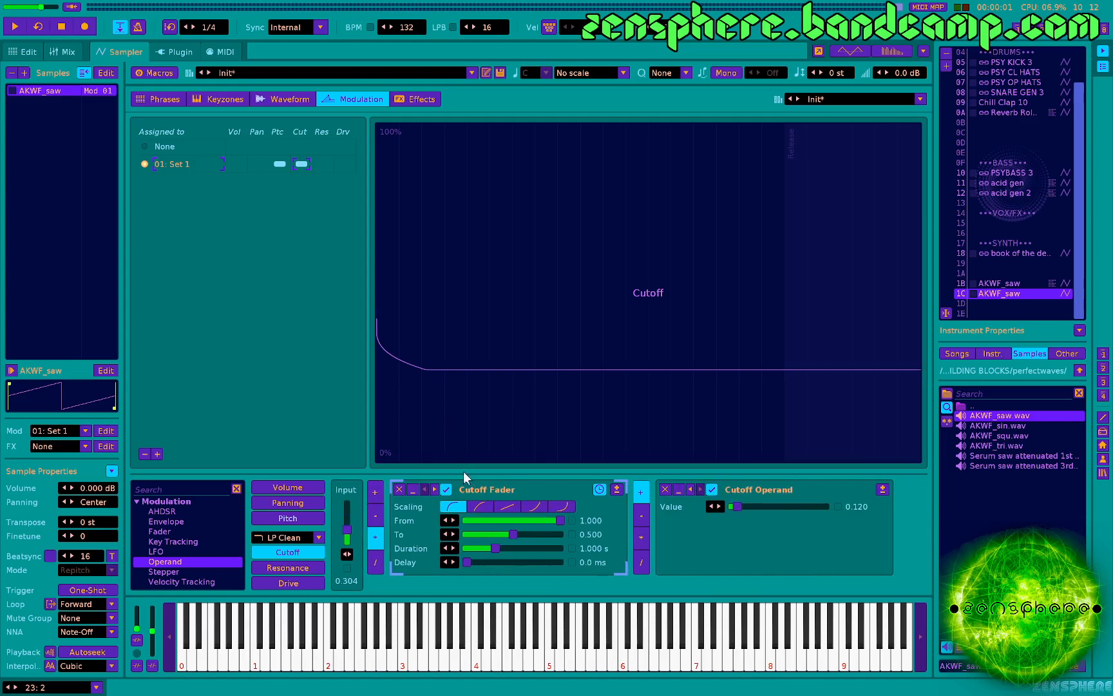
# Lower the cutoff input to 0.071, set the Cutoff Fader's To to 0.000 and the Operand's value to 0.348.
pyautogui.moveTo(347, 529); pyautogui.dragTo(347, 540)
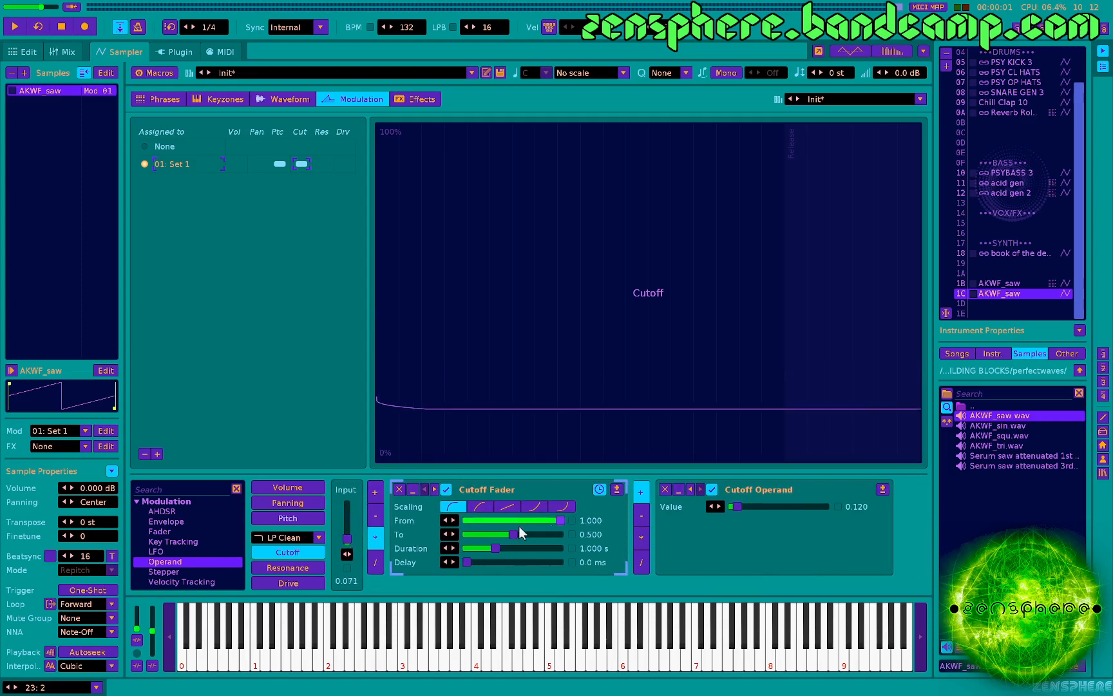
pyautogui.moveTo(509, 534); pyautogui.dragTo(467, 534)
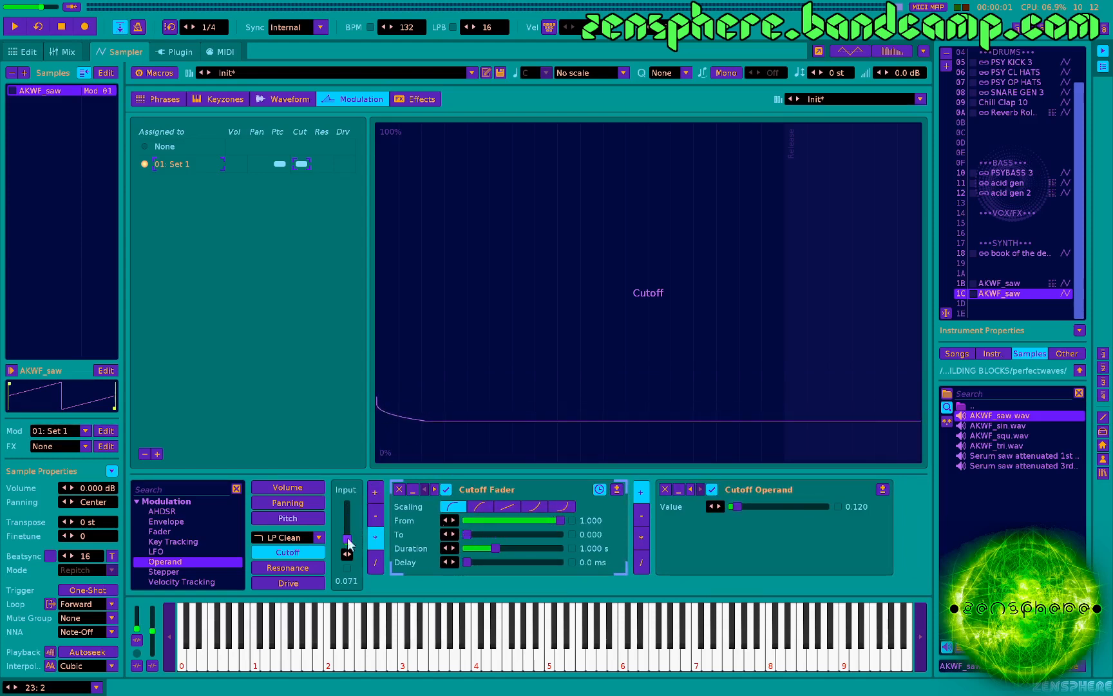
pyautogui.moveTo(738, 507)
pyautogui.mouseDown()
pyautogui.moveTo(765, 506)
pyautogui.moveTo(750, 506)
pyautogui.mouseUp()
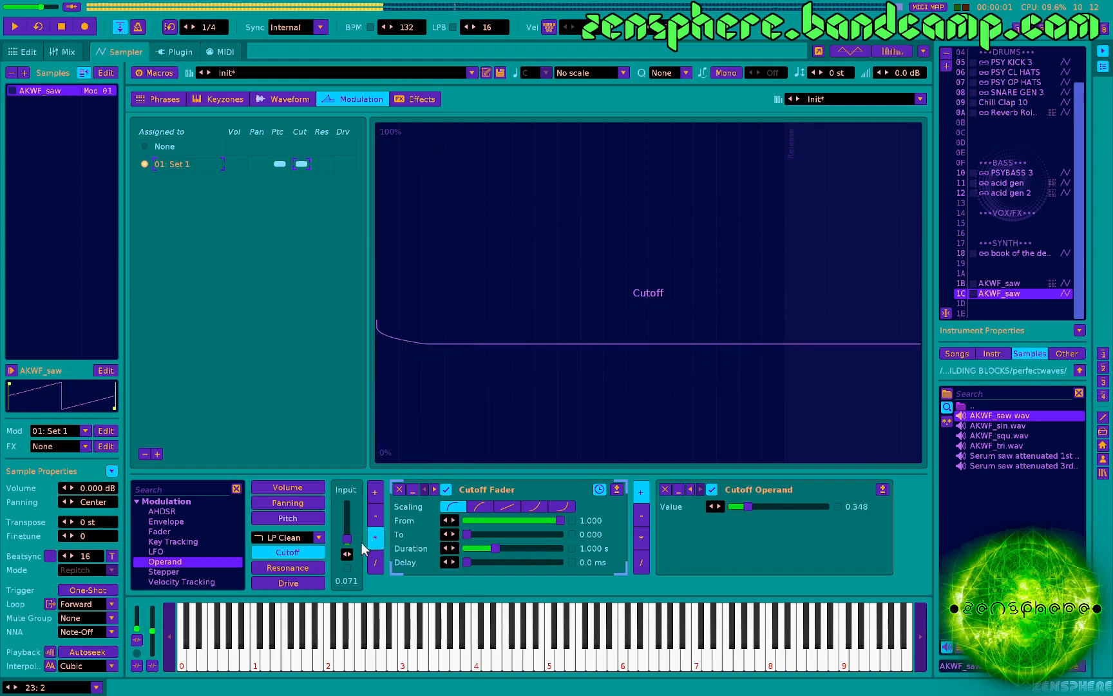
# Set the cutoff input to 0.107, shorten the Fader's duration to 438 ms and raise the Operand's value.
pyautogui.moveTo(347, 539); pyautogui.dragTo(347, 537)
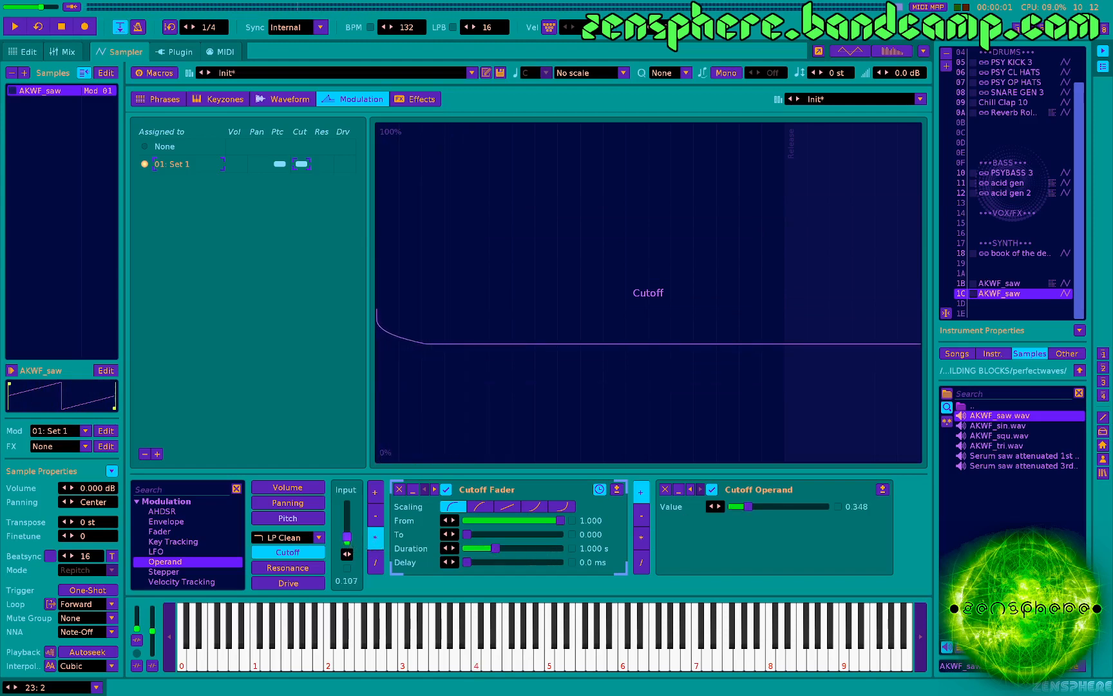
pyautogui.moveTo(494, 549); pyautogui.dragTo(487, 549)
pyautogui.moveTo(751, 509)
pyautogui.mouseDown()
pyautogui.moveTo(734, 507)
pyautogui.moveTo(761, 506)
pyautogui.mouseUp()
# Set the filter drive to 0.273 and the Cutoff Operand's value to 0.275.
pyautogui.click(295, 569)
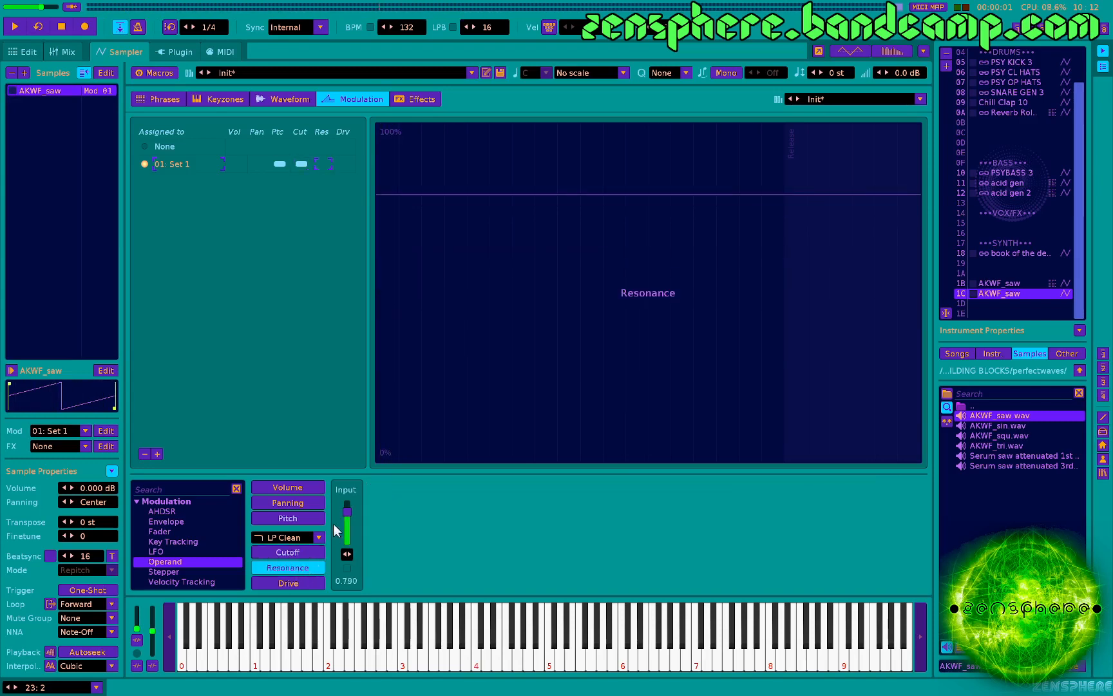
pyautogui.click(311, 581)
pyautogui.moveTo(346, 543); pyautogui.dragTo(347, 531)
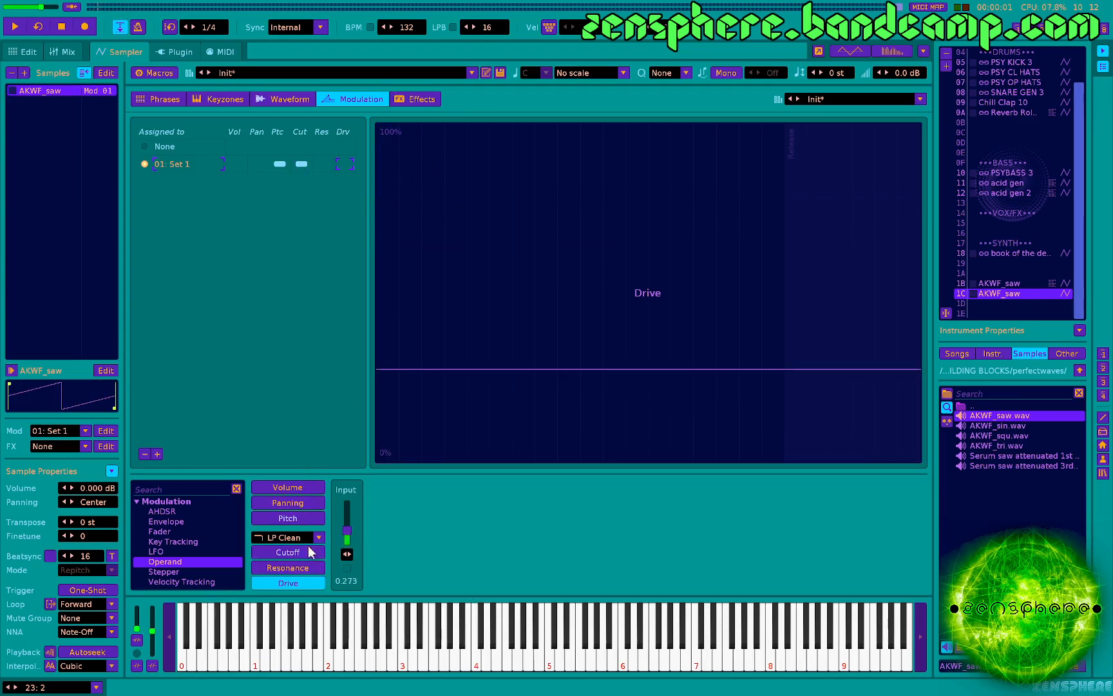
pyautogui.click(288, 552)
pyautogui.moveTo(779, 506); pyautogui.dragTo(745, 506)
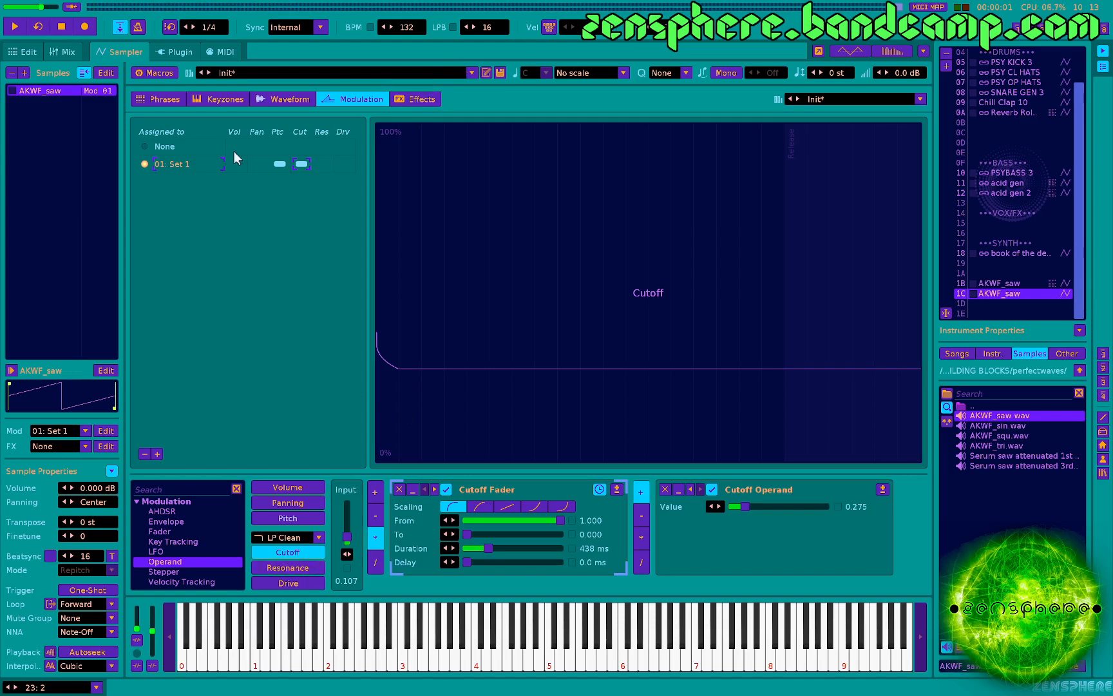
# Show the macros and map Macro 1 to the Cutoff Operand's value with a maximum of 1.800.
pyautogui.click(165, 73)
pyautogui.click(168, 114)
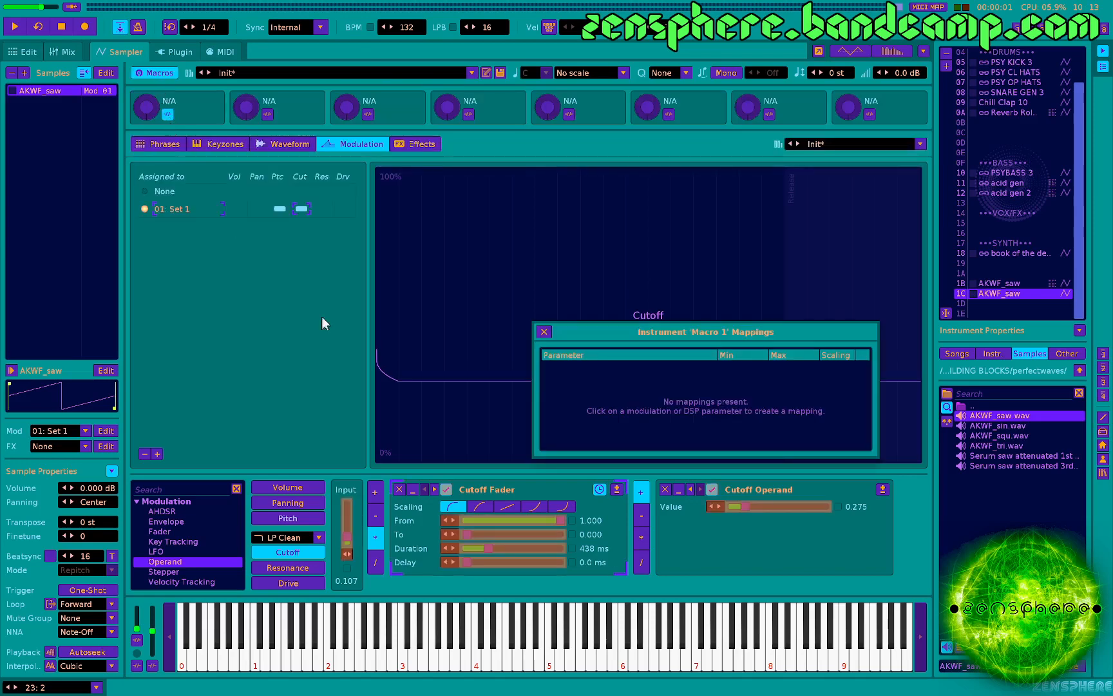
pyautogui.click(771, 505)
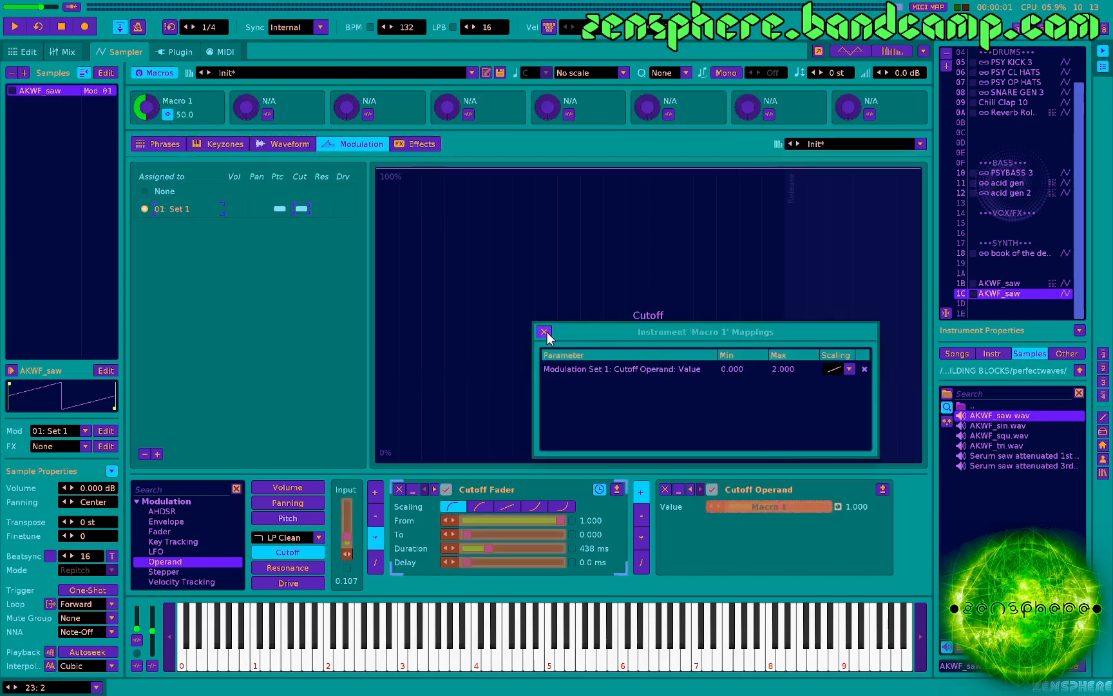
pyautogui.moveTo(812, 371)
pyautogui.mouseDown()
pyautogui.moveTo(812, 394)
pyautogui.moveTo(812, 377)
pyautogui.mouseUp()
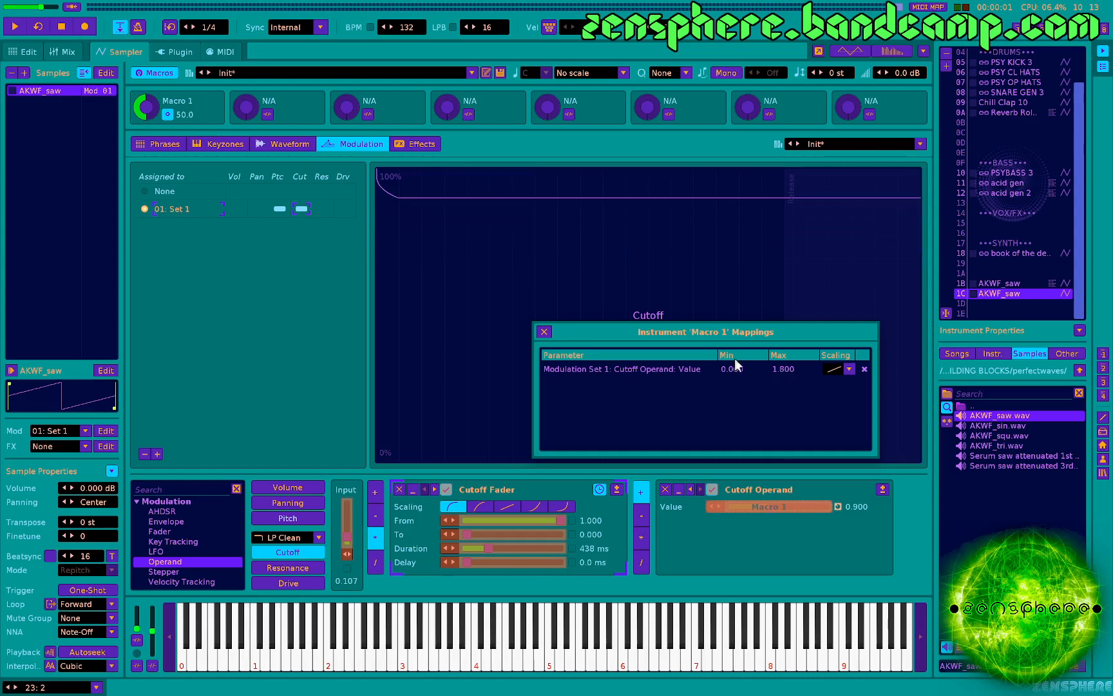
pyautogui.click(544, 332)
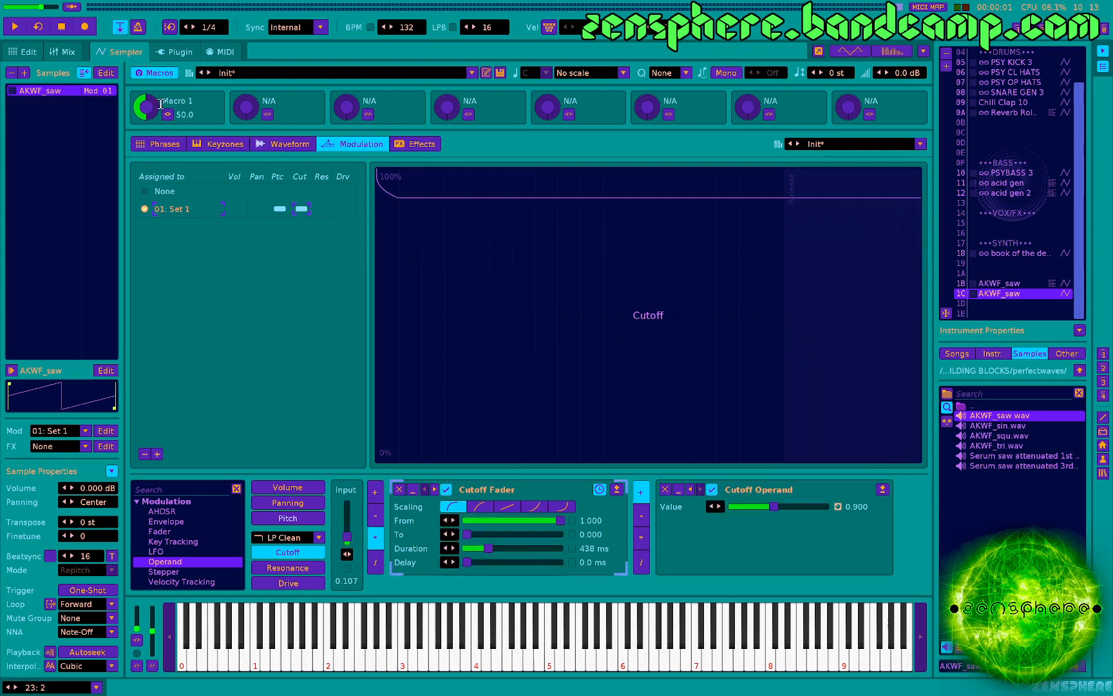
# Turn Macro 1 up to 100.0 and play a note to audition the mapping.
pyautogui.moveTo(149, 105); pyautogui.dragTo(149, 74)
pyautogui.press('z')
pyautogui.press('z')
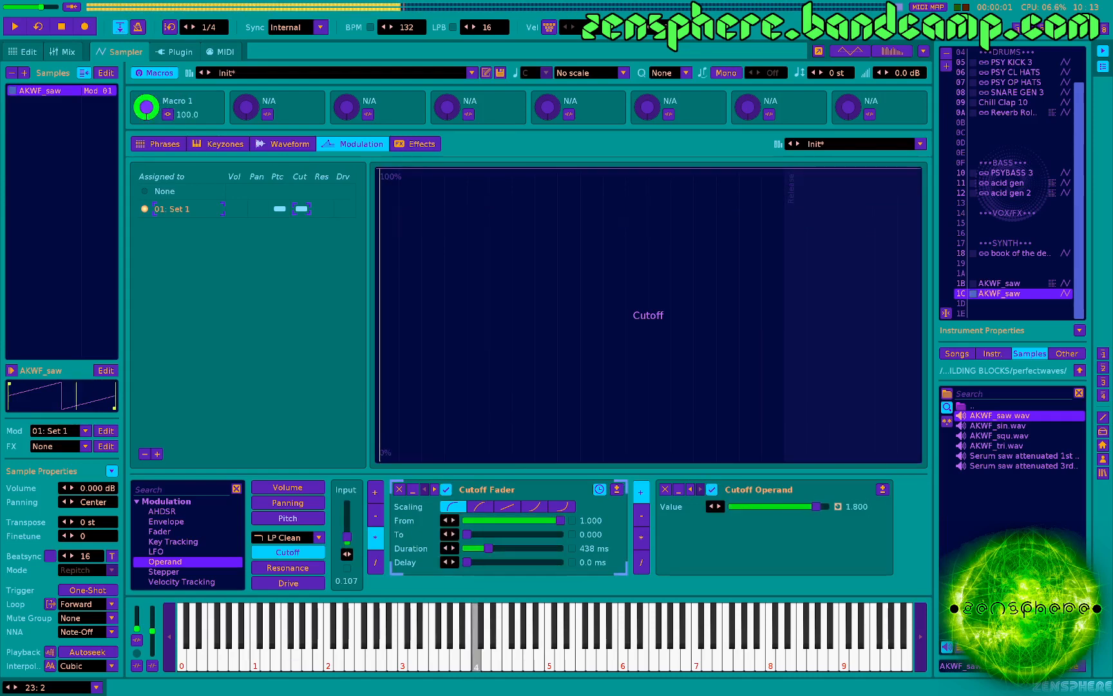
# Limit Macro 1's mapping to a maximum of 0.900 and set the macro to 68.8.
pyautogui.click(169, 114)
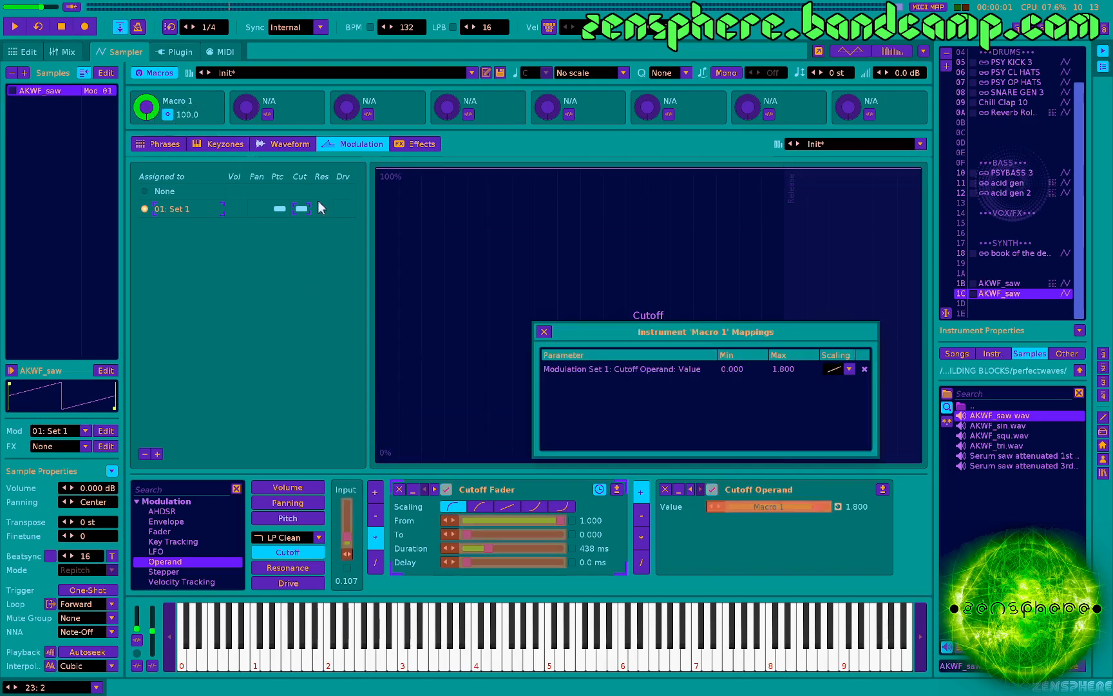
pyautogui.moveTo(772, 372); pyautogui.dragTo(771, 426)
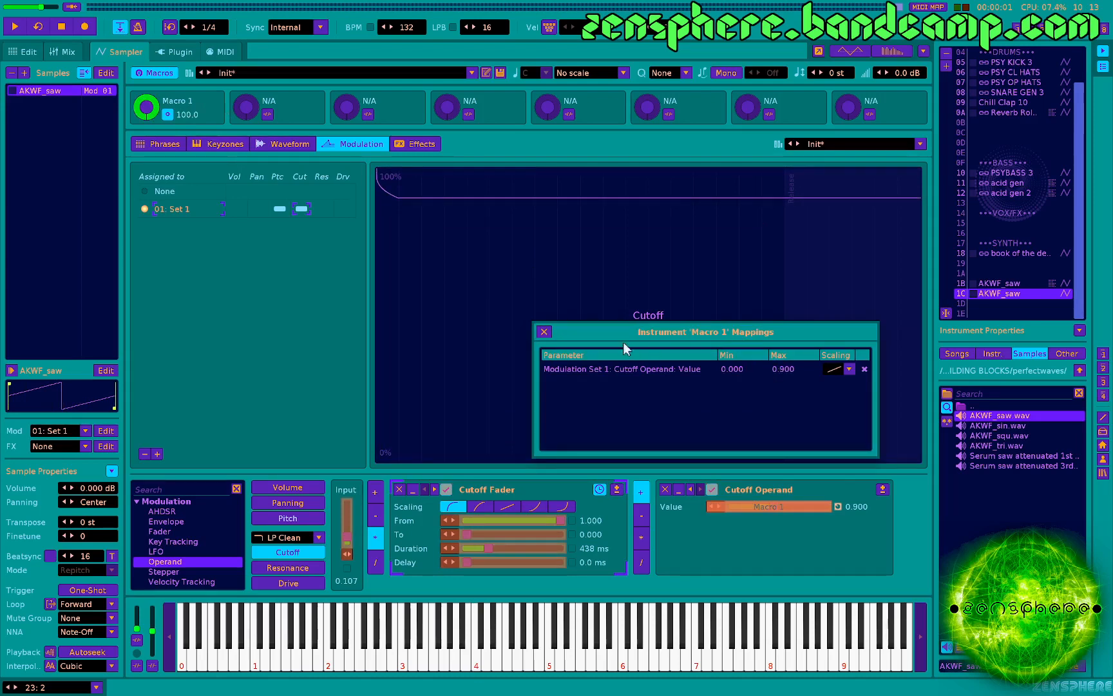
pyautogui.click(544, 332)
pyautogui.moveTo(147, 109)
pyautogui.mouseDown()
pyautogui.moveTo(147, 149)
pyautogui.moveTo(147, 122)
pyautogui.mouseUp()
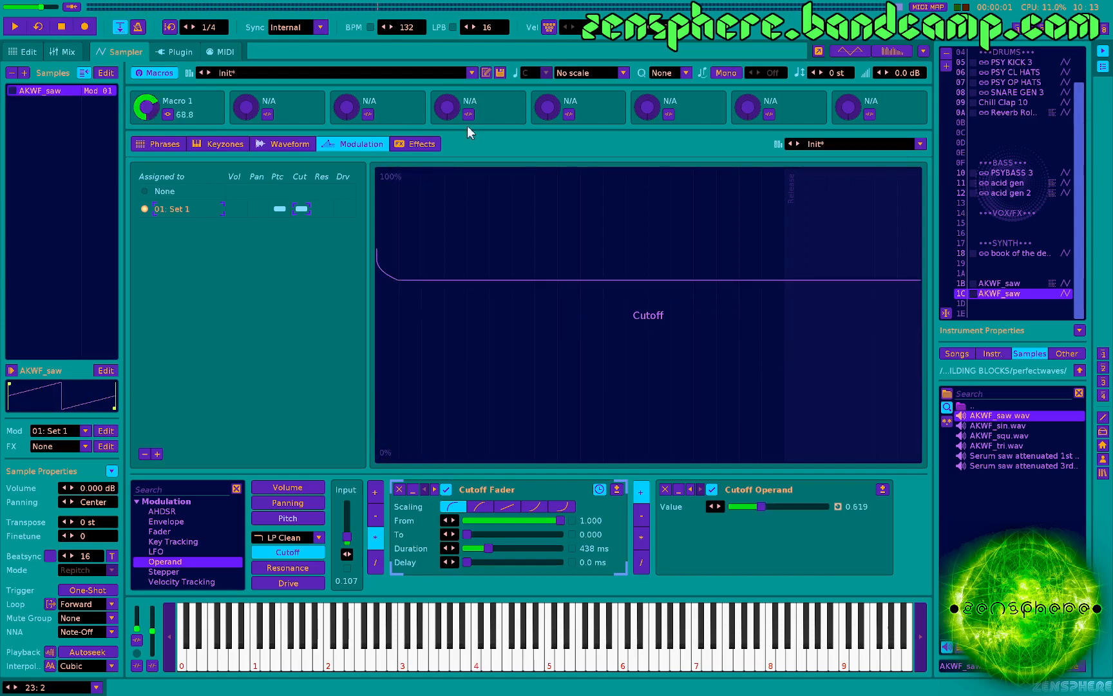
# Create an effects chain for the instrument and set its volume to 3.000 dB.
pyautogui.click(418, 144)
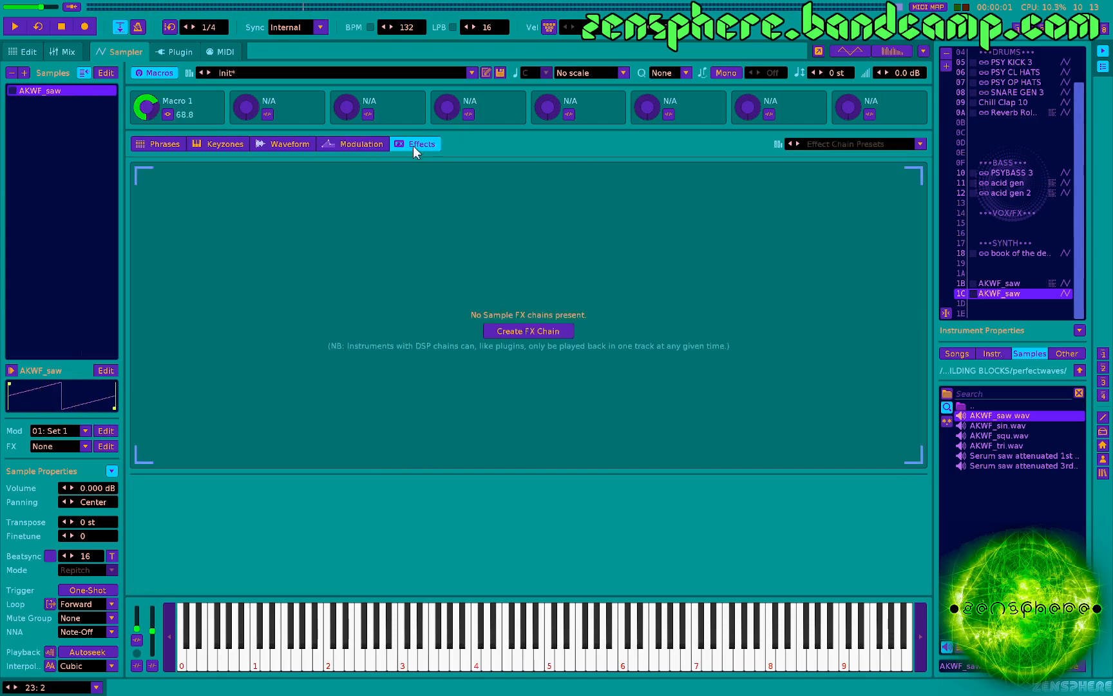
pyautogui.click(519, 330)
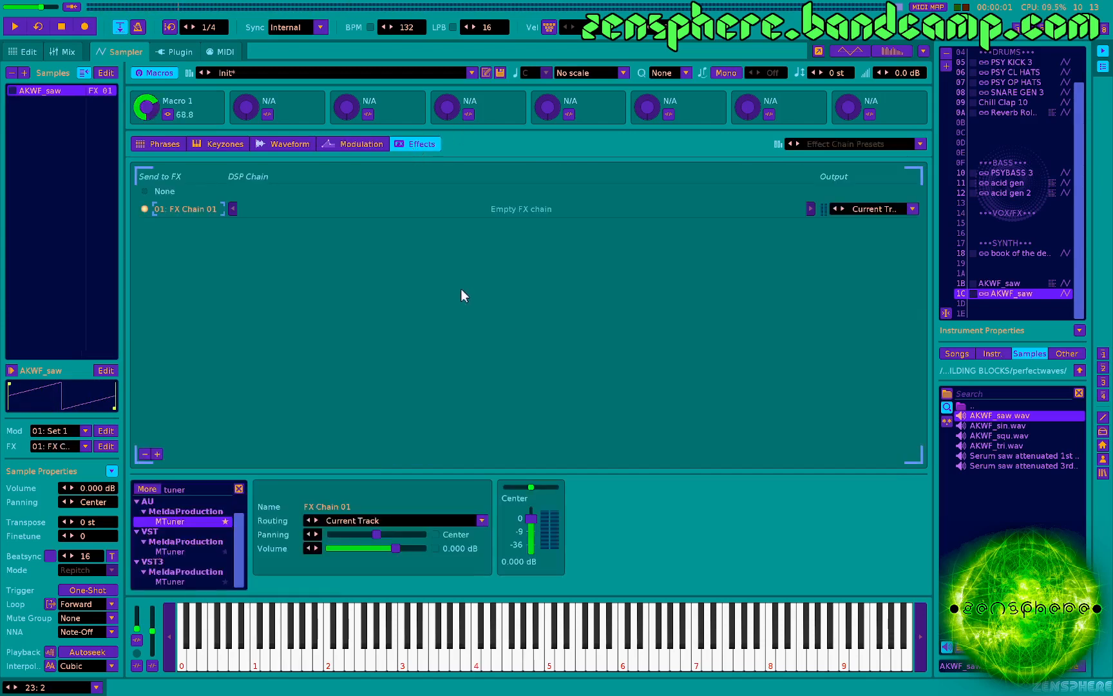
pyautogui.click(420, 552)
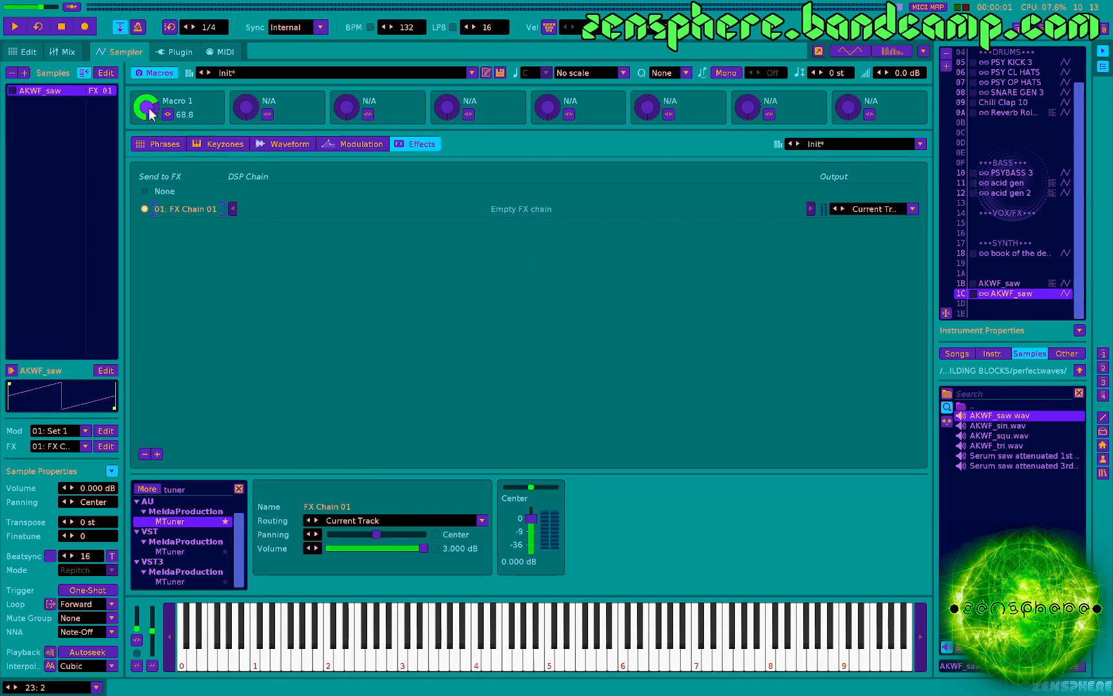
# Lower Macro 1 to 44.4 and rename it "LP freq".
pyautogui.moveTo(149, 108)
pyautogui.mouseDown()
pyautogui.moveTo(149, 135)
pyautogui.moveTo(149, 94)
pyautogui.moveTo(148, 143)
pyautogui.moveTo(149, 119)
pyautogui.mouseUp()
pyautogui.doubleClick(179, 101)
pyautogui.write('LP')
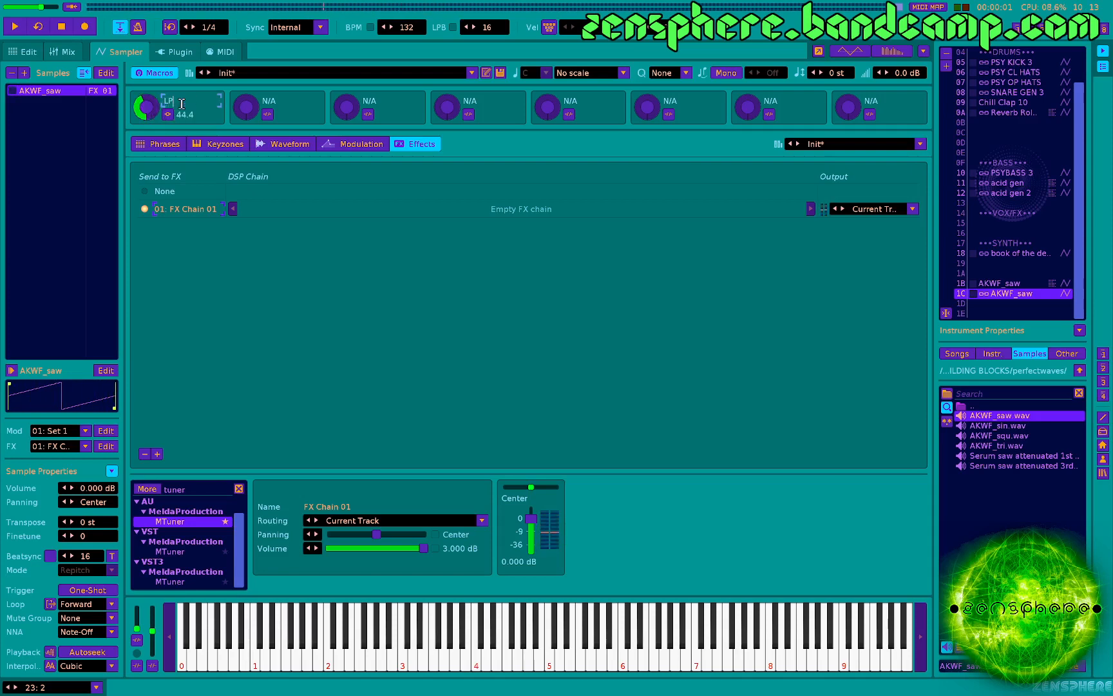
pyautogui.write(' freq')
pyautogui.press('Return')
# Create a phrase for the instrument and reduce it to a single note column.
pyautogui.click(157, 145)
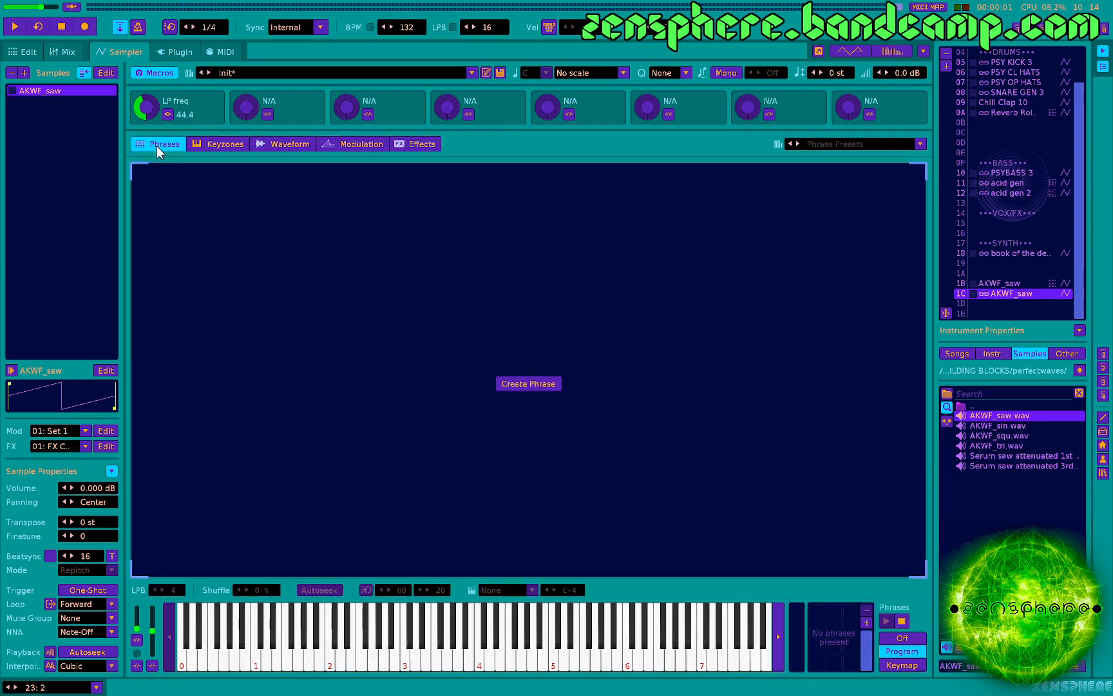
pyautogui.click(549, 387)
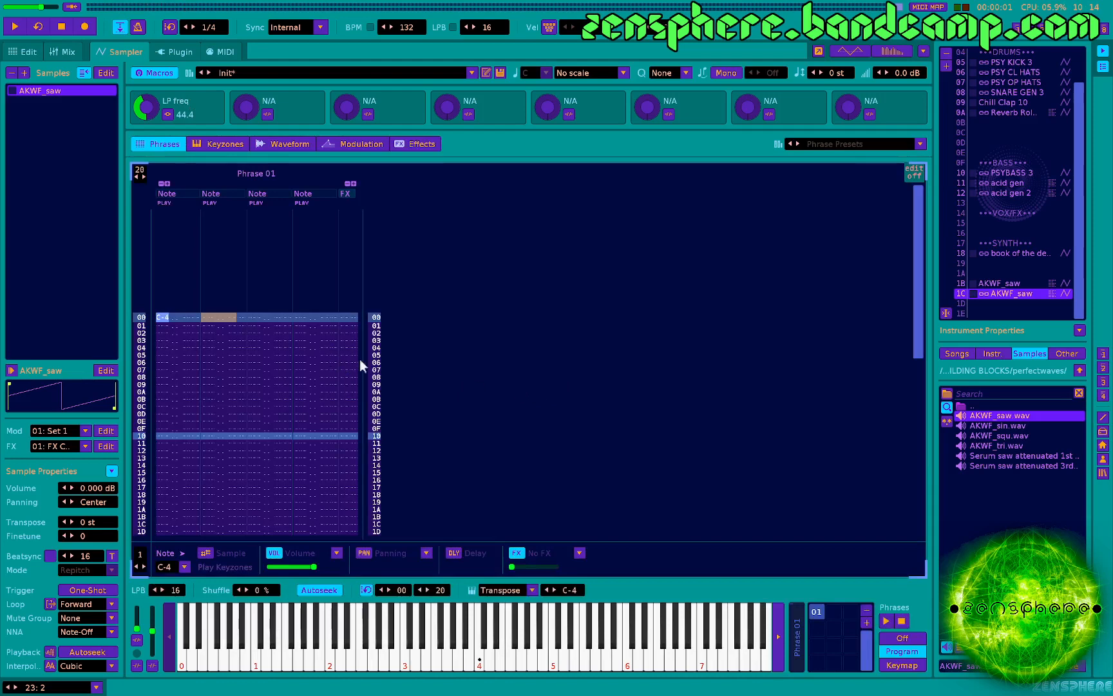
pyautogui.click(159, 184)
pyautogui.click(160, 183)
pyautogui.click(159, 183)
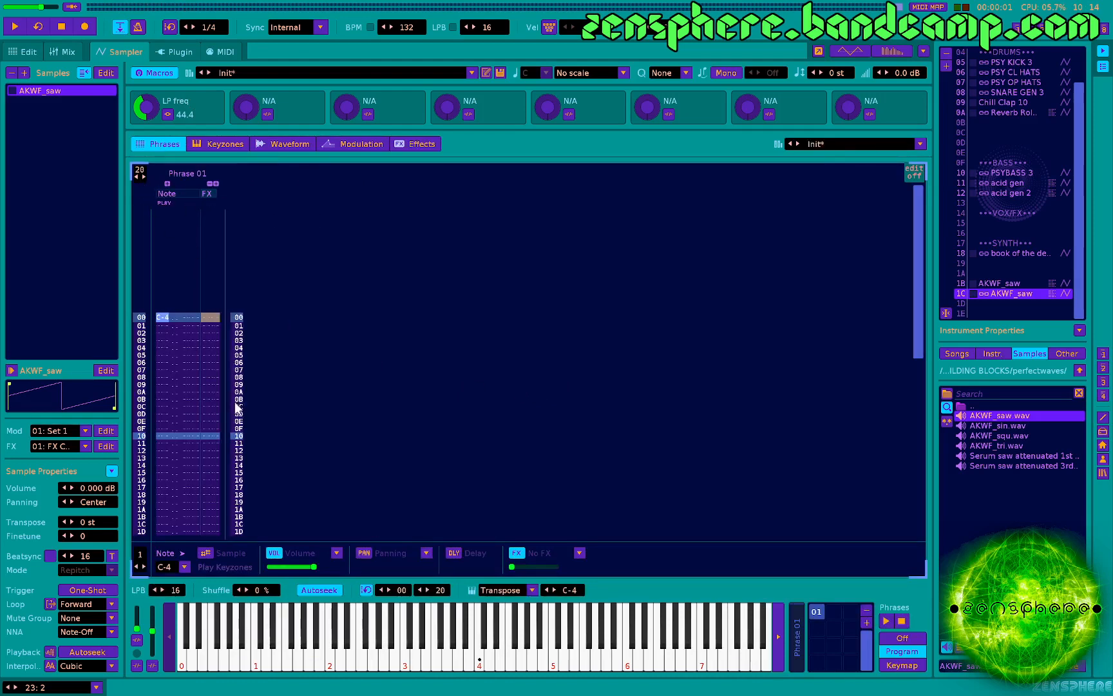
# Place the cursor on line 01 of the phrase's note column and enable editing.
pyautogui.scroll(-3, 235, 409)
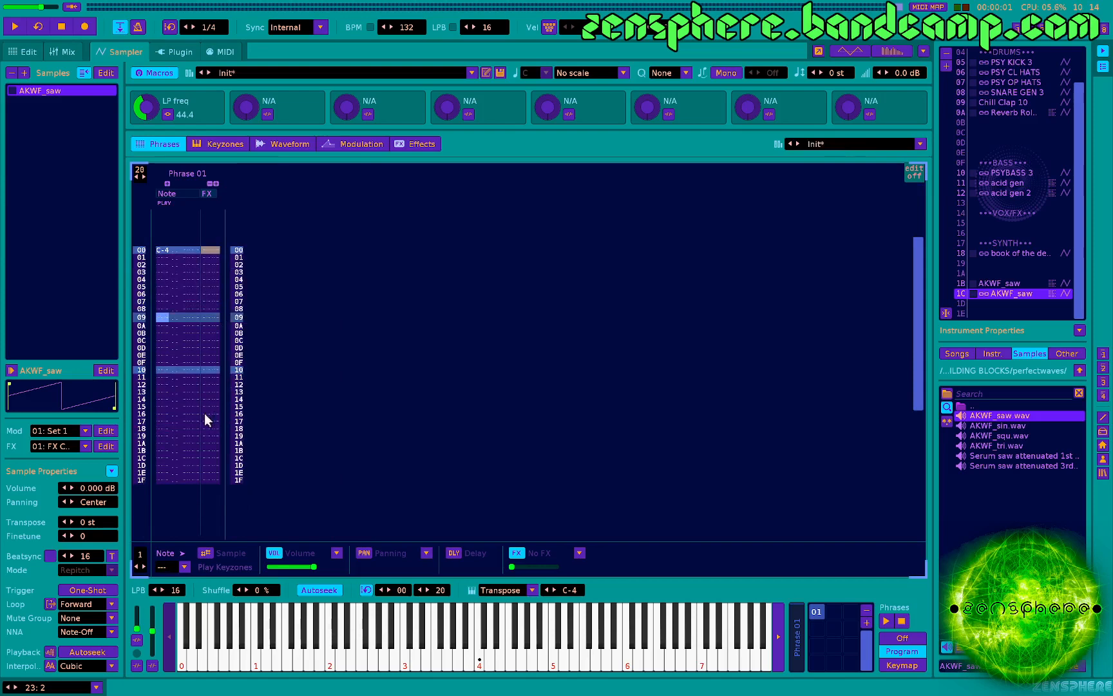
pyautogui.scroll(2, 204, 413)
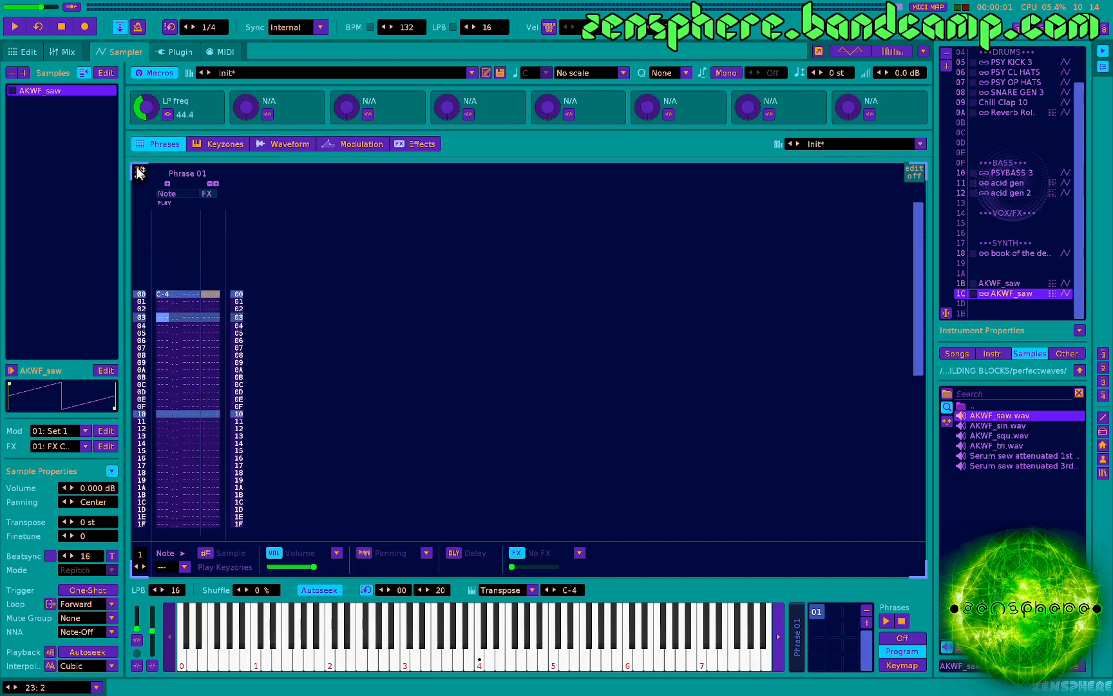
pyautogui.click(166, 301)
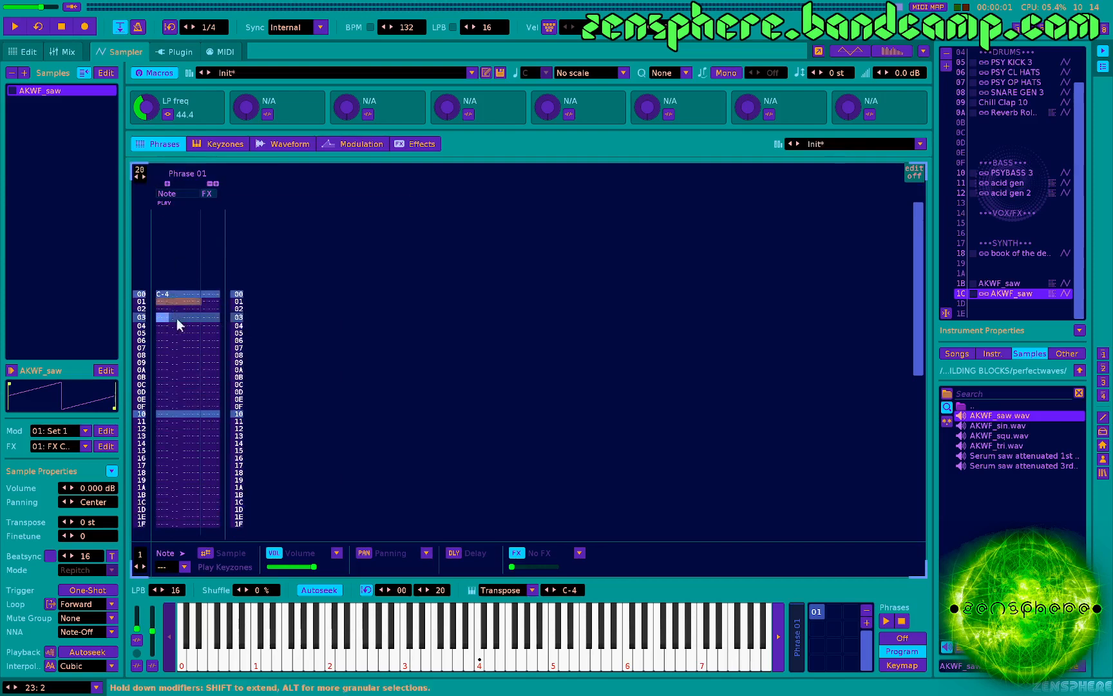
pyautogui.click(160, 301)
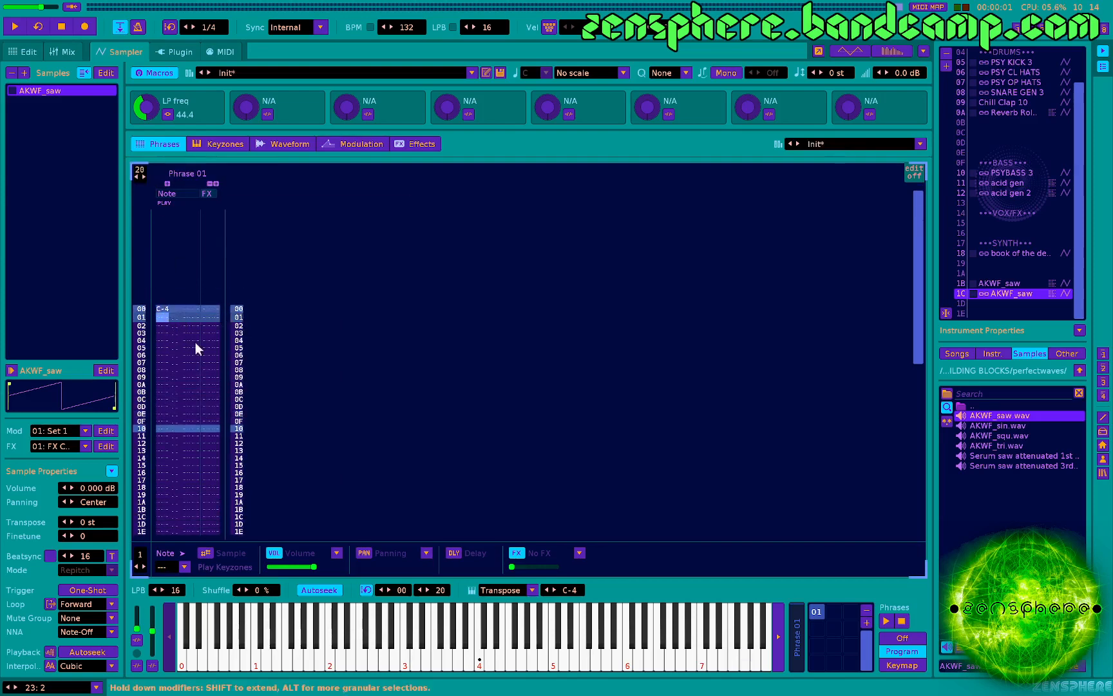
pyautogui.click(163, 316)
pyautogui.press('Escape')
# Try ending the C-4 note with a note-off on lines 01, 03 and 07 in turn.
pyautogui.press('capslock')
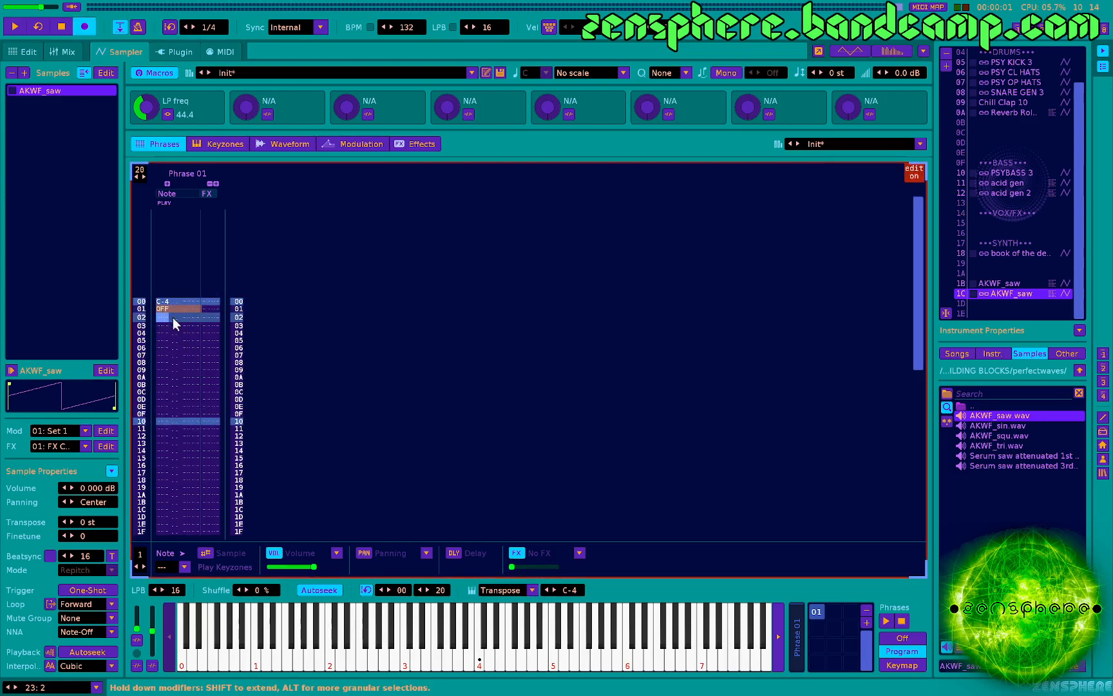
pyautogui.press('Delete')
pyautogui.press('Down')
pyautogui.press('capslock')
pyautogui.press('Up')
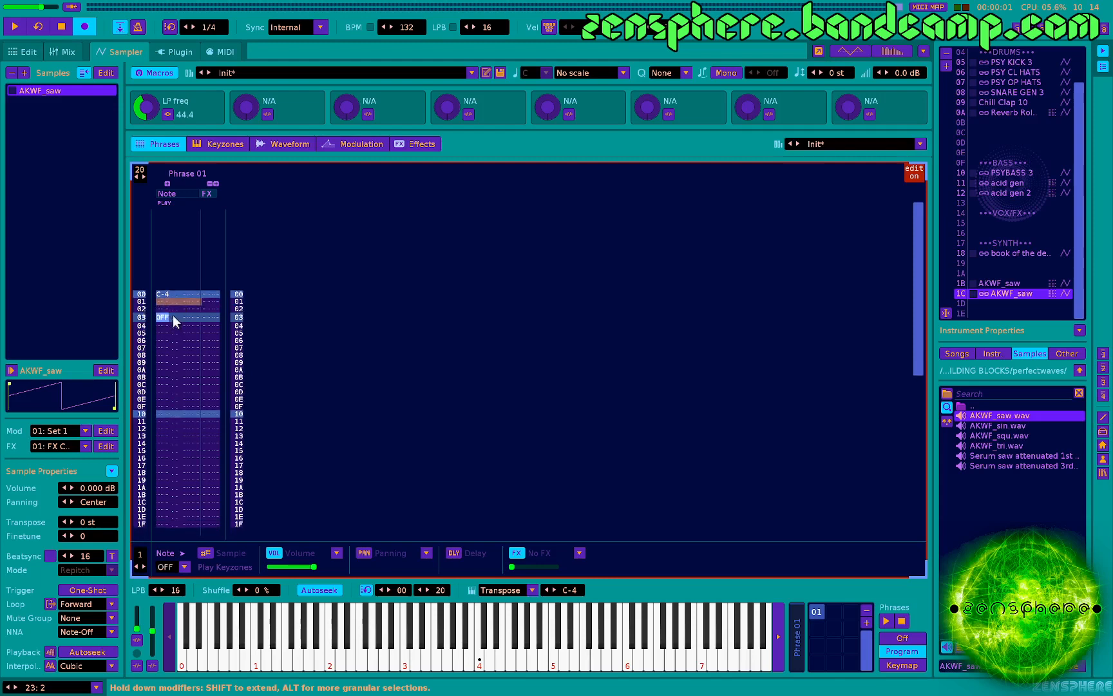
pyautogui.press('Up')
pyautogui.press('Up')
pyautogui.press('Down')
pyautogui.press('capslock')
pyautogui.press('Delete')
pyautogui.press('Up')
pyautogui.press('Delete')
pyautogui.press('Down')
pyautogui.press('Down')
pyautogui.press('Down')
pyautogui.press('Down')
pyautogui.press('capslock')
pyautogui.press('Up')
pyautogui.press('Up')
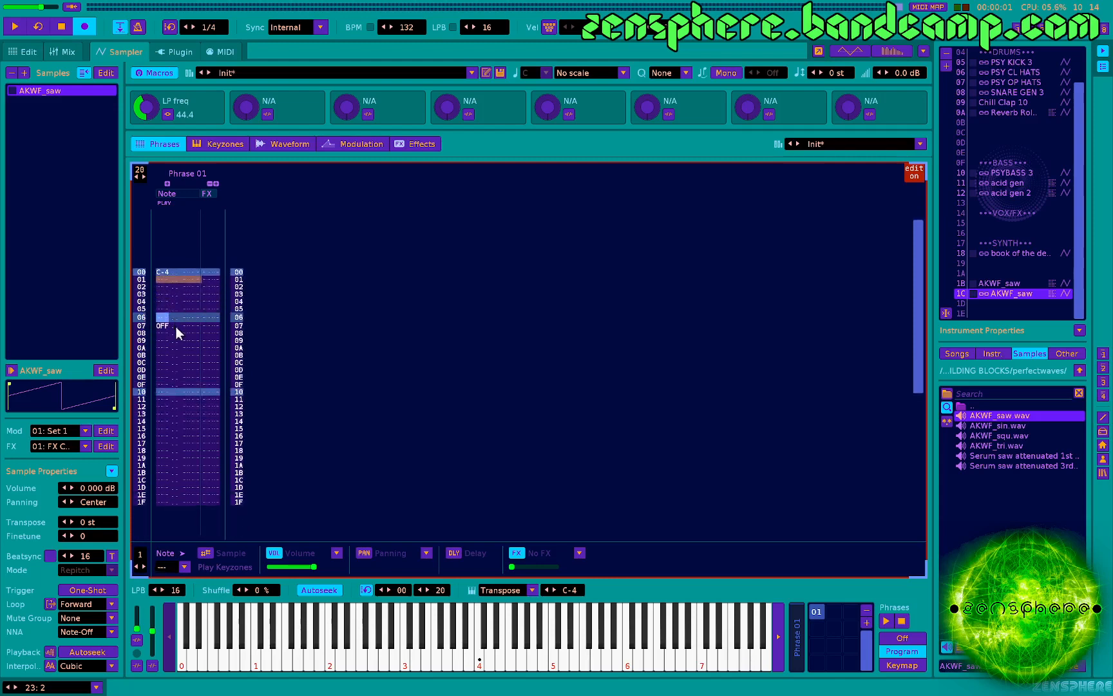
pyautogui.press('Up')
pyautogui.press('Up')
pyautogui.press('Up')
pyautogui.press('Up')
# Try other lengths for the C-4 note with a note-off on line 02 and on line 04.
pyautogui.press('Up')
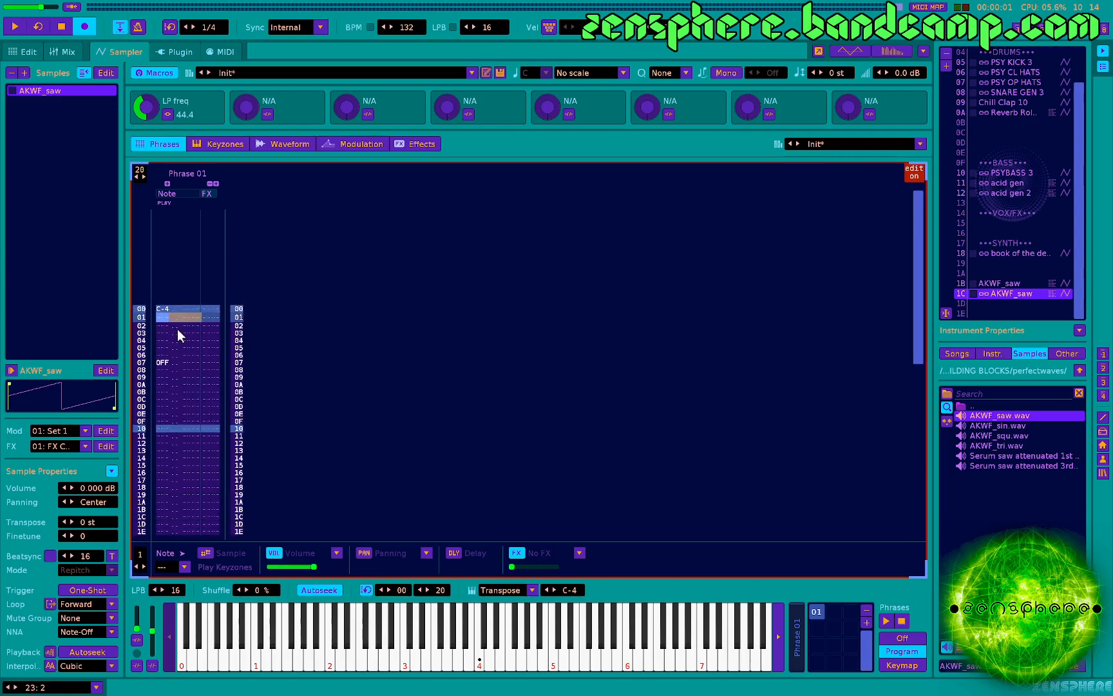
pyautogui.press('Down')
pyautogui.hotkey('ctrl', 'z')
pyautogui.press('capslock')
pyautogui.press('Up')
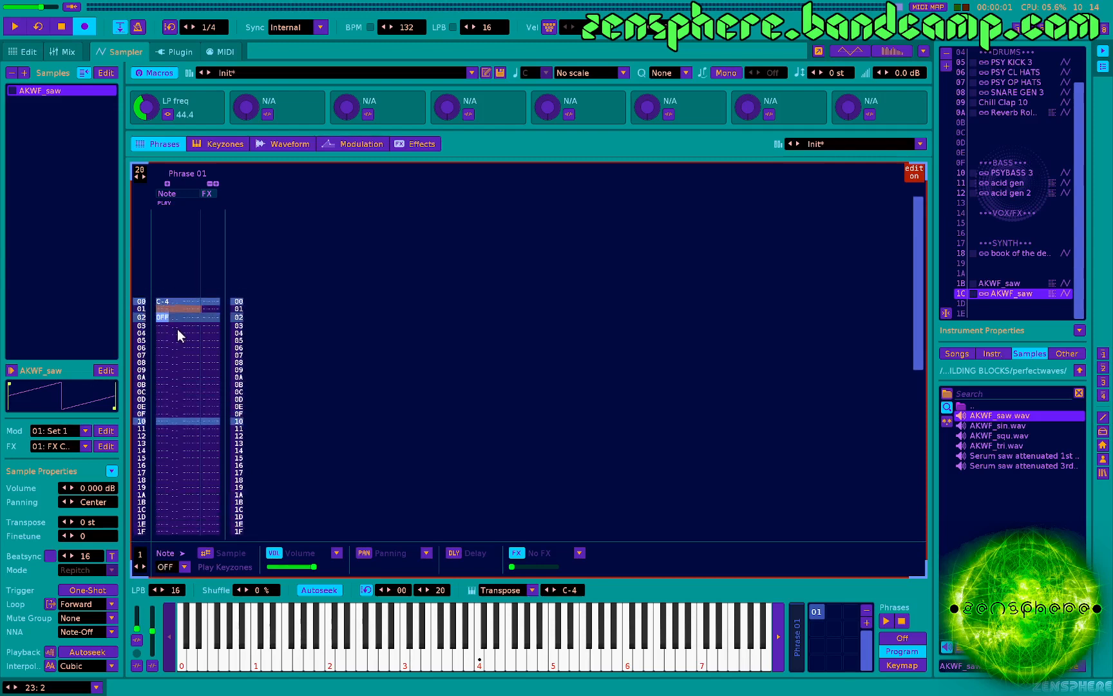
pyautogui.press('Delete')
pyautogui.press('Up')
pyautogui.press('capslock')
pyautogui.press('Up')
pyautogui.press('Delete')
pyautogui.press('capslock')
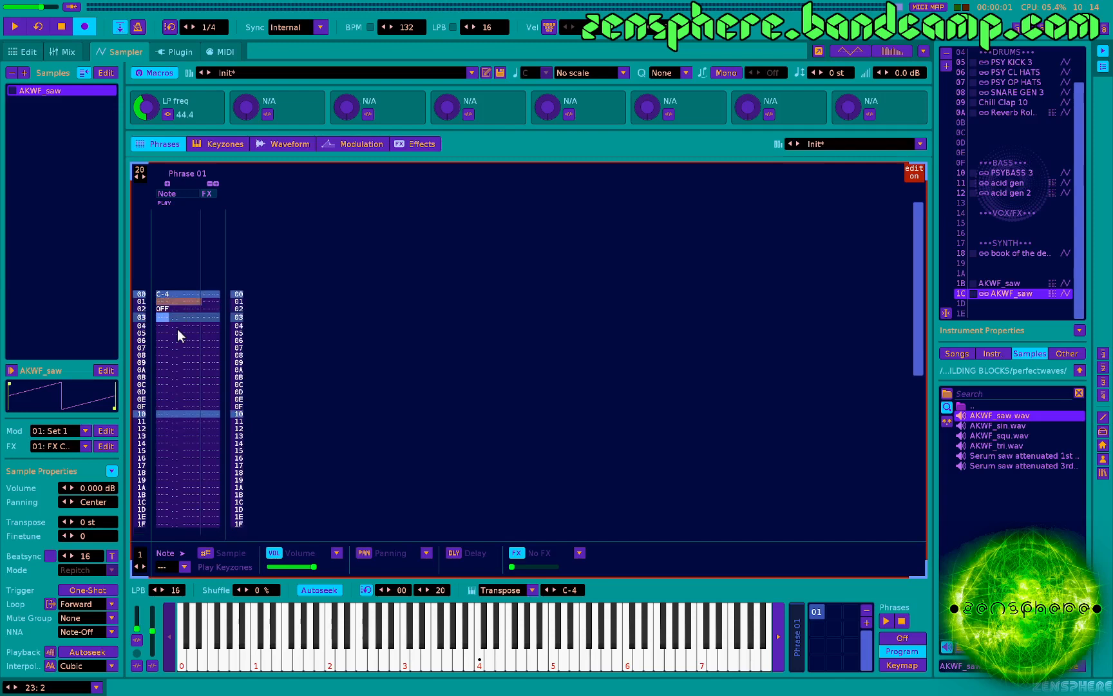
pyautogui.press('Up')
pyautogui.press('Delete')
pyautogui.press('capslock')
pyautogui.press('Up')
pyautogui.press('Delete')
pyautogui.press('capslock')
# Enter note-offs on lines 01, 02 and 03 below the C-4 note.
pyautogui.press('Up')
pyautogui.press('Up')
pyautogui.press('Up')
pyautogui.press('Up')
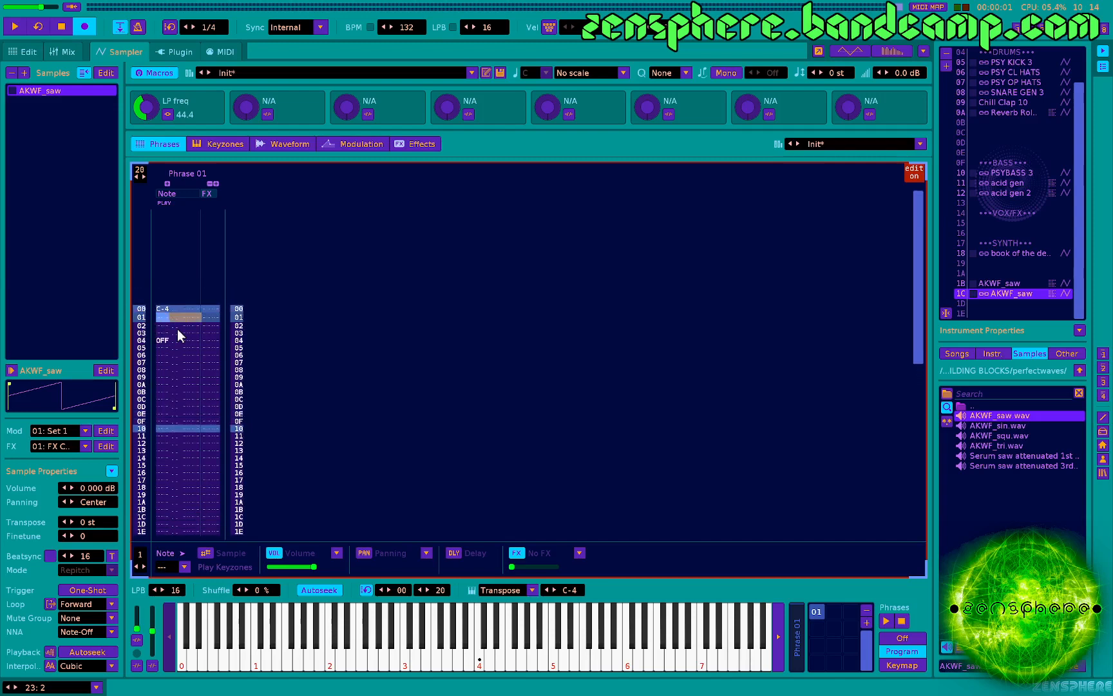
pyautogui.press('capslock')
pyautogui.press('Up')
pyautogui.click(162, 324)
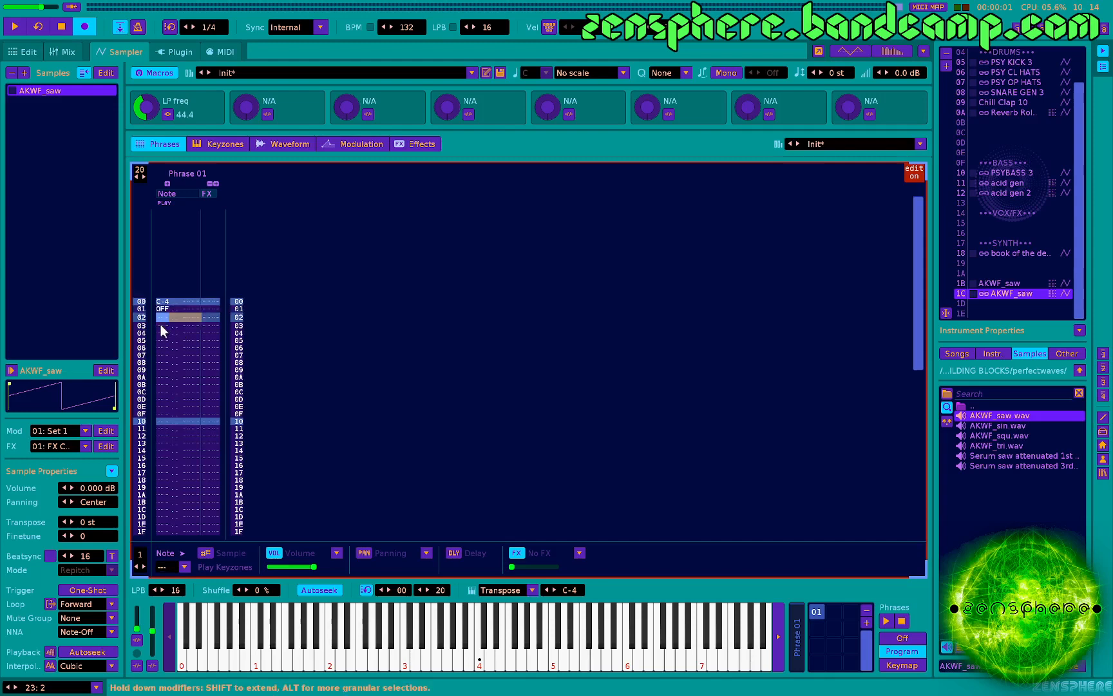
pyautogui.press('capslock')
pyautogui.press('Down')
pyautogui.press('capslock')
pyautogui.press('Up')
pyautogui.press('Up')
pyautogui.press('Up')
pyautogui.press('Down')
pyautogui.press('Down')
pyautogui.press('Down')
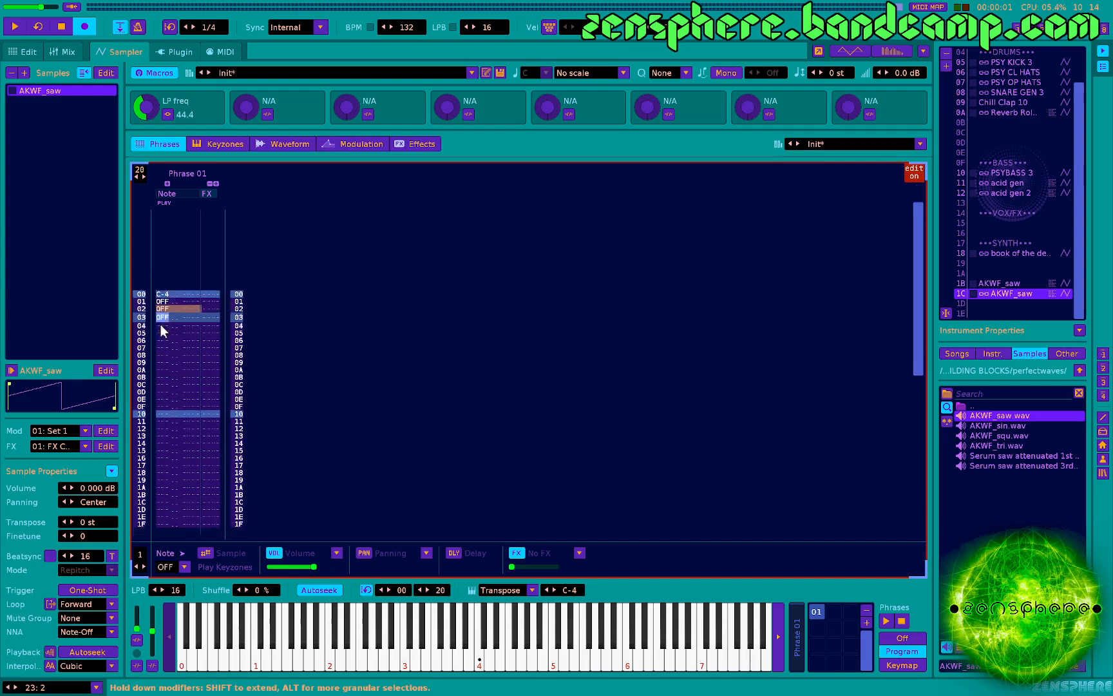
# Select lines 00 to 03 and repeat that four-line block down to the end of the phrase.
pyautogui.press('Up')
pyautogui.press('Up')
pyautogui.press('Up')
pyautogui.hotkey('shift', 'Down')
pyautogui.hotkey('shift', 'Down')
pyautogui.hotkey('shift', 'Down')
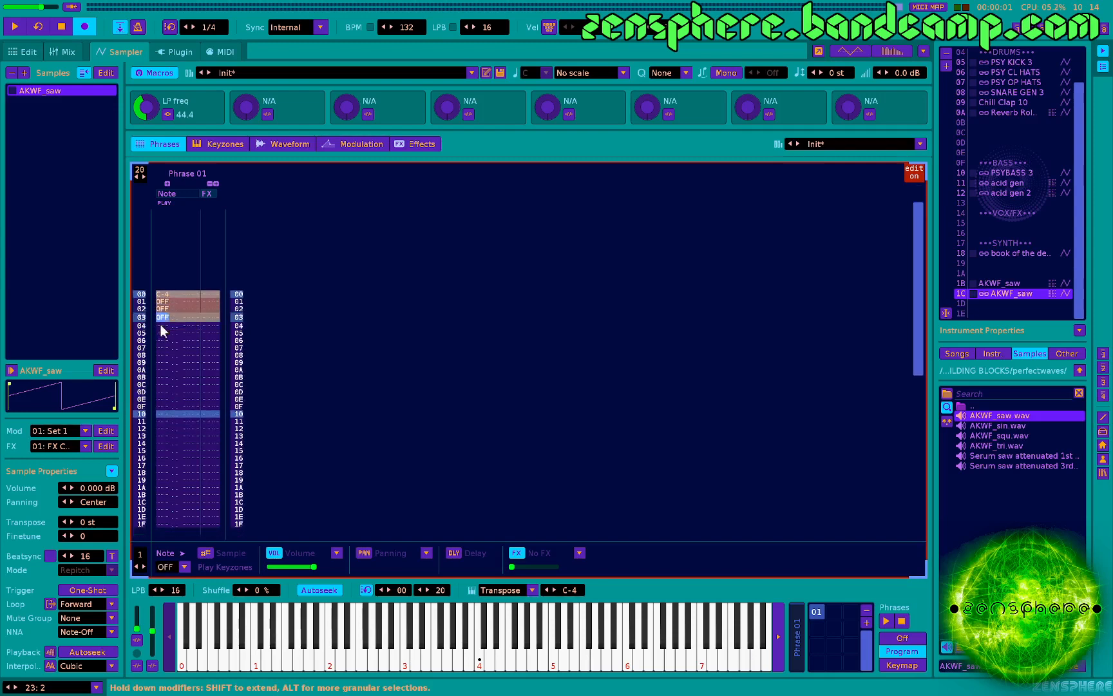
pyautogui.press('Down')
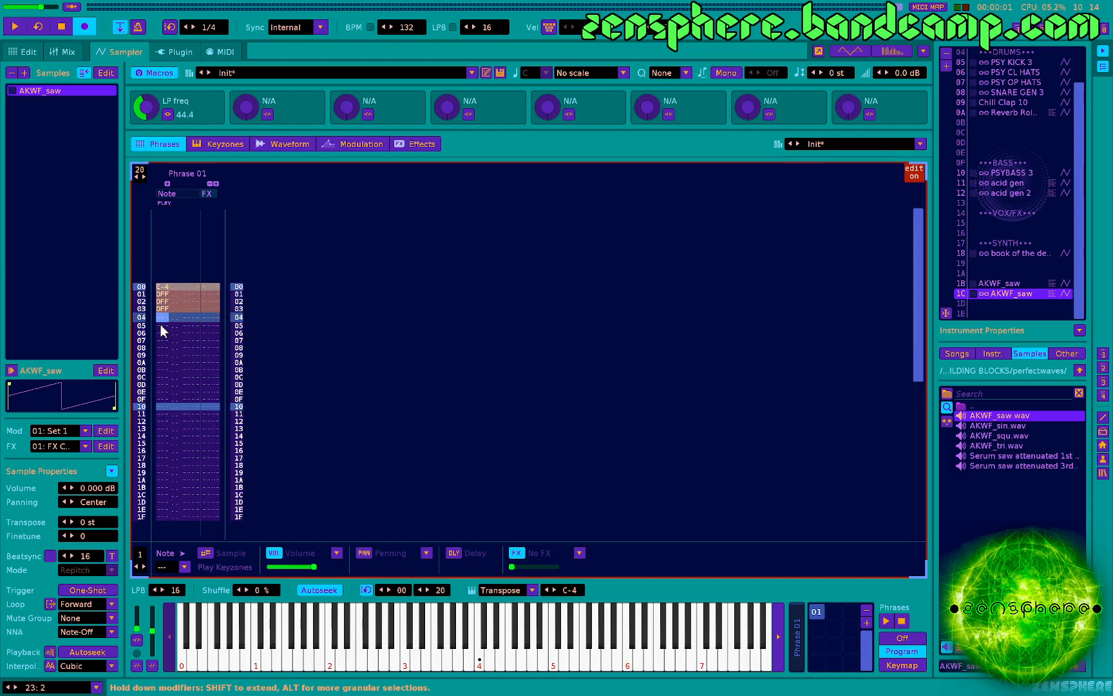
pyautogui.hotkey('ctrl', 'p')
pyautogui.press('Up')
pyautogui.press('Up')
pyautogui.press('Up')
pyautogui.press('Up')
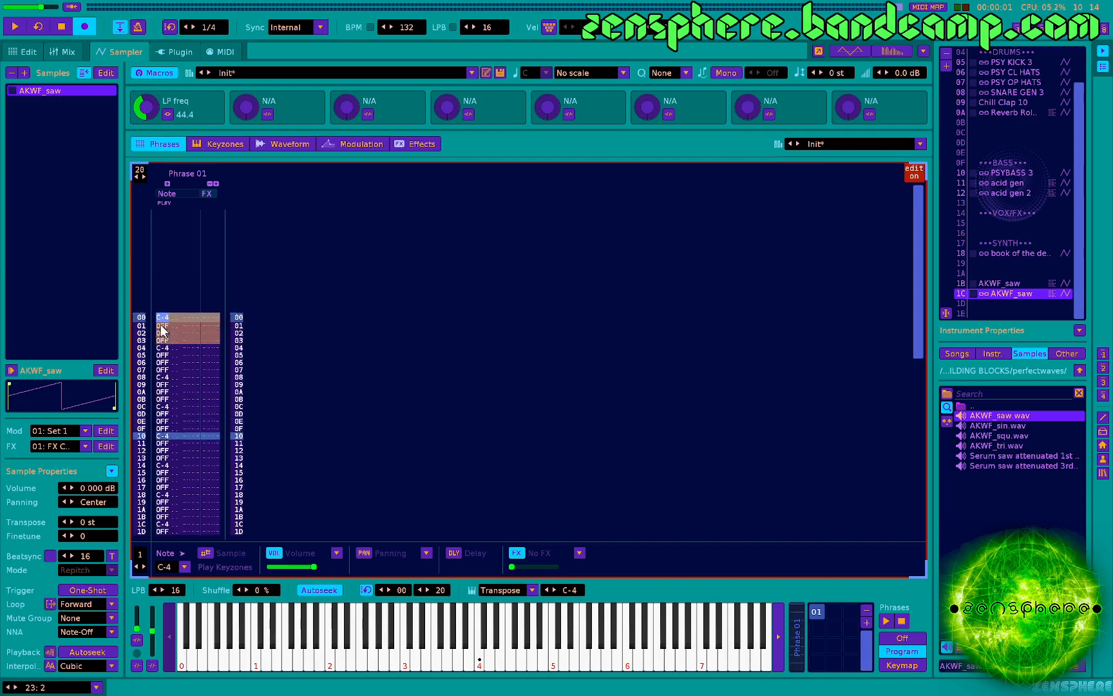
# Fill the note column's effect field with the MaYbe command Y00 from line 01 to the phrase's last line.
pyautogui.press('Right')
pyautogui.press('Right')
pyautogui.press('Left')
pyautogui.press('Down')
pyautogui.press('Right')
pyautogui.press('Left')
pyautogui.press('Left')
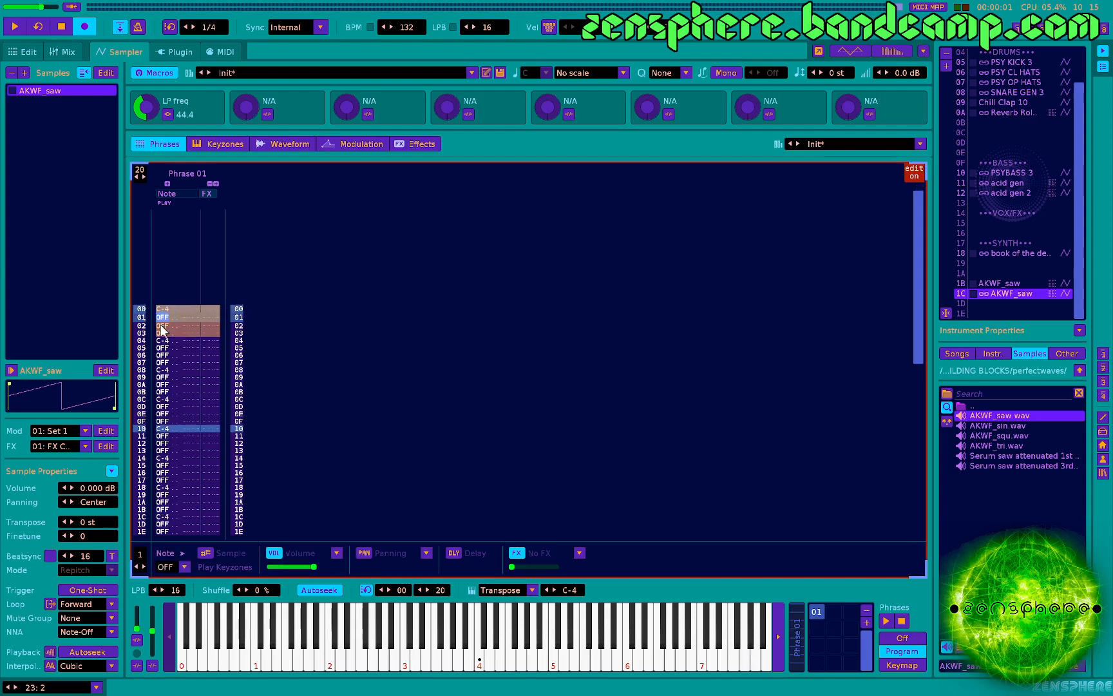
pyautogui.press('Right')
pyautogui.press('Right')
pyautogui.press('Up')
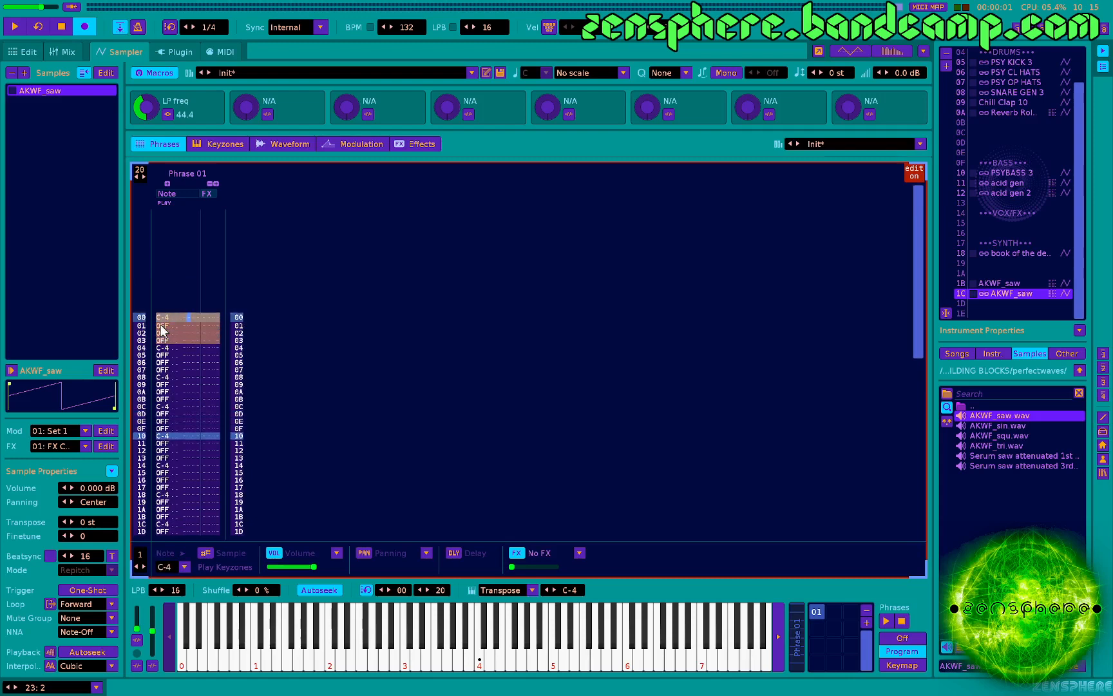
pyautogui.press('Left')
pyautogui.press('Right')
pyautogui.press('Down')
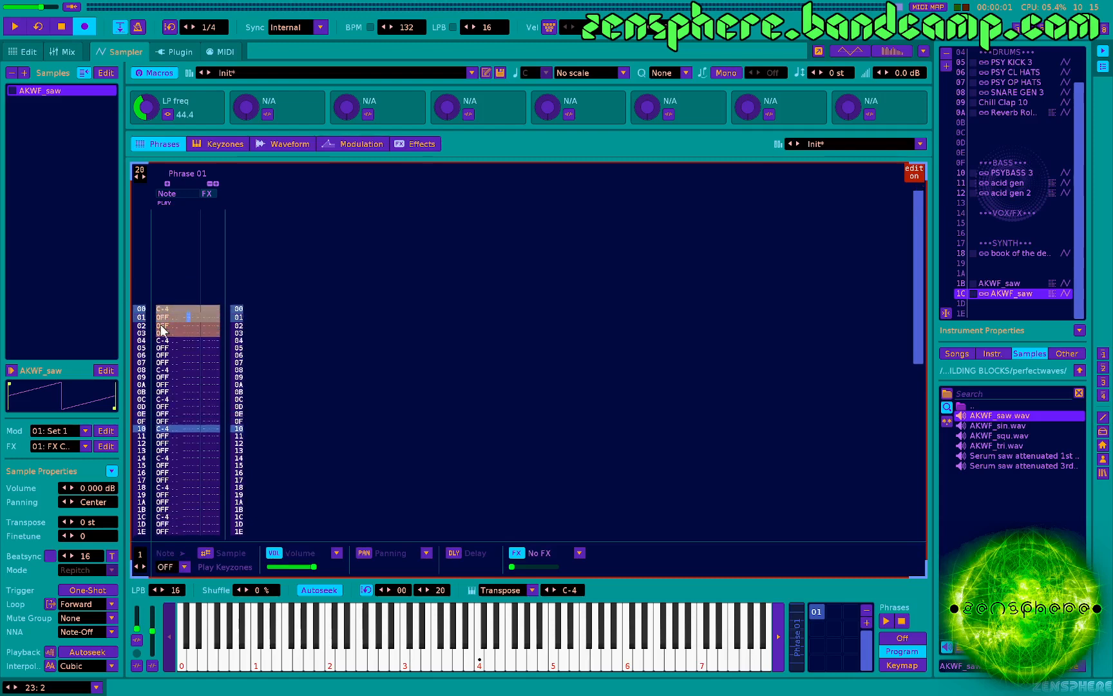
pyautogui.press('y')
pyautogui.press('y')
pyautogui.press('y')
pyautogui.press('y')
pyautogui.press('y')
pyautogui.press('y')
pyautogui.press('y')
pyautogui.press('y')
pyautogui.press('y')
pyautogui.press('y')
pyautogui.press('y')
pyautogui.press('y')
pyautogui.press('y')
pyautogui.press('y')
pyautogui.press('y')
pyautogui.press('y')
pyautogui.press('y')
pyautogui.press('y')
pyautogui.press('y')
pyautogui.press('y')
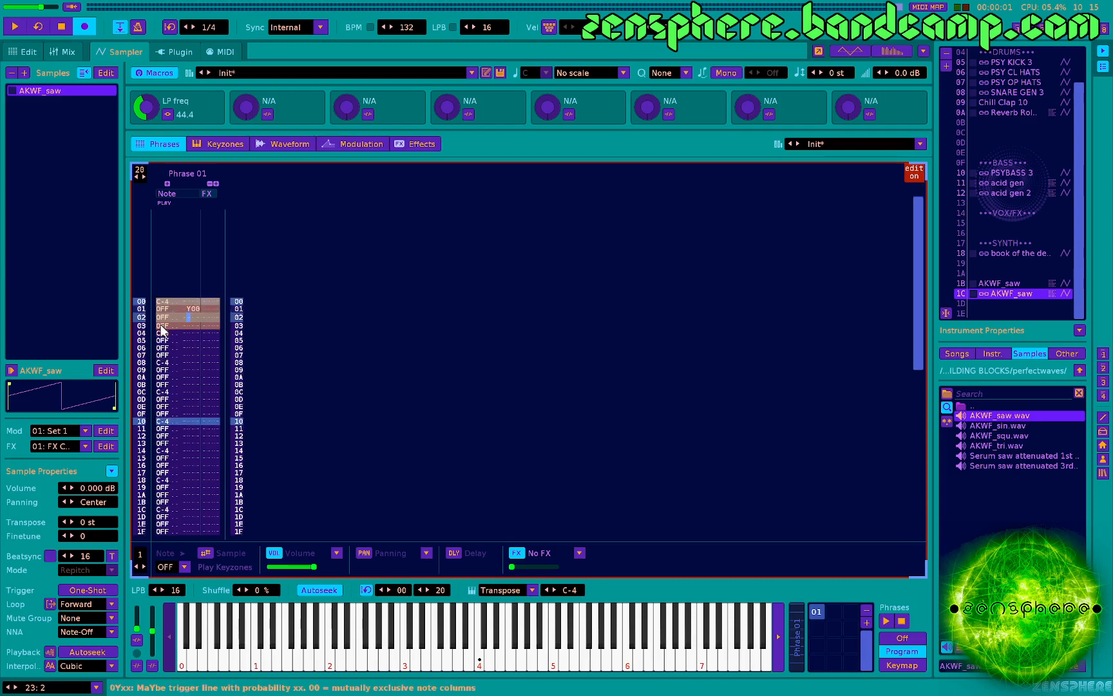
pyautogui.press('y')
pyautogui.press('y')
pyautogui.press('y')
pyautogui.press('y')
pyautogui.press('y')
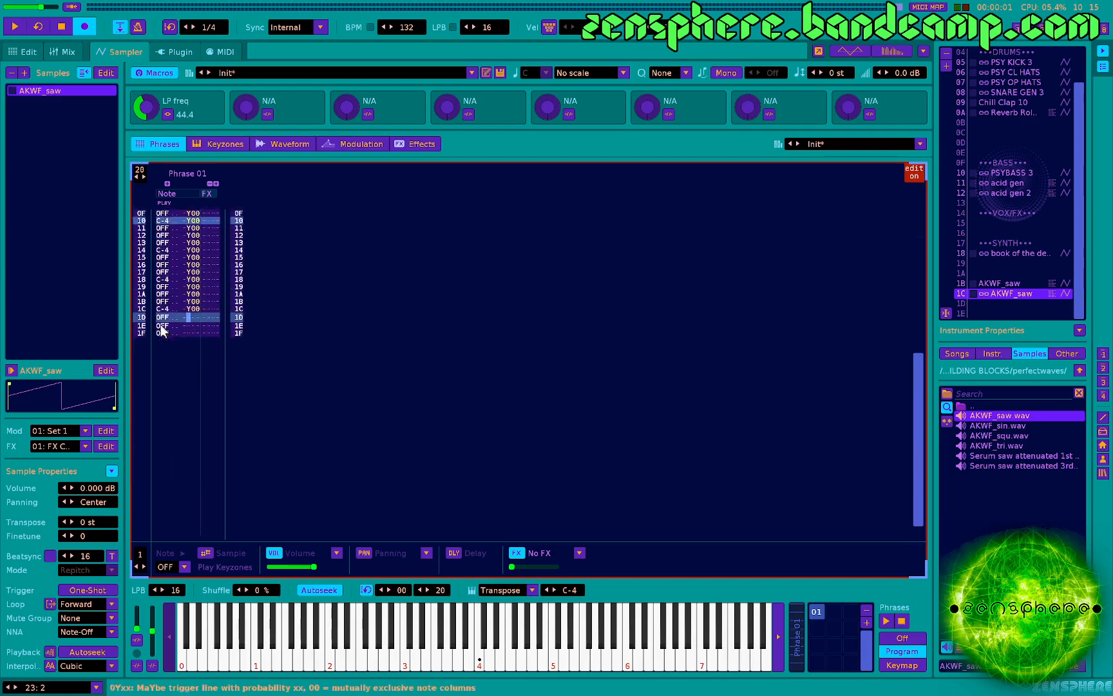
# Set the MaYbe probabilities of the note-offs to Y20 on line 01, Y30 on line 02 and Y40 on line 03.
pyautogui.press('Up')
pyautogui.press('Up')
pyautogui.press('Up')
pyautogui.press('Up')
pyautogui.press('Up')
pyautogui.press('Up')
pyautogui.press('Up')
pyautogui.press('Up')
pyautogui.press('Up')
pyautogui.press('Up')
pyautogui.press('Up')
pyautogui.press('Up')
pyautogui.press('Up')
pyautogui.press('Up')
pyautogui.press('Up')
pyautogui.press('Up')
pyautogui.press('Up')
pyautogui.press('Up')
pyautogui.press('Up')
pyautogui.press('Up')
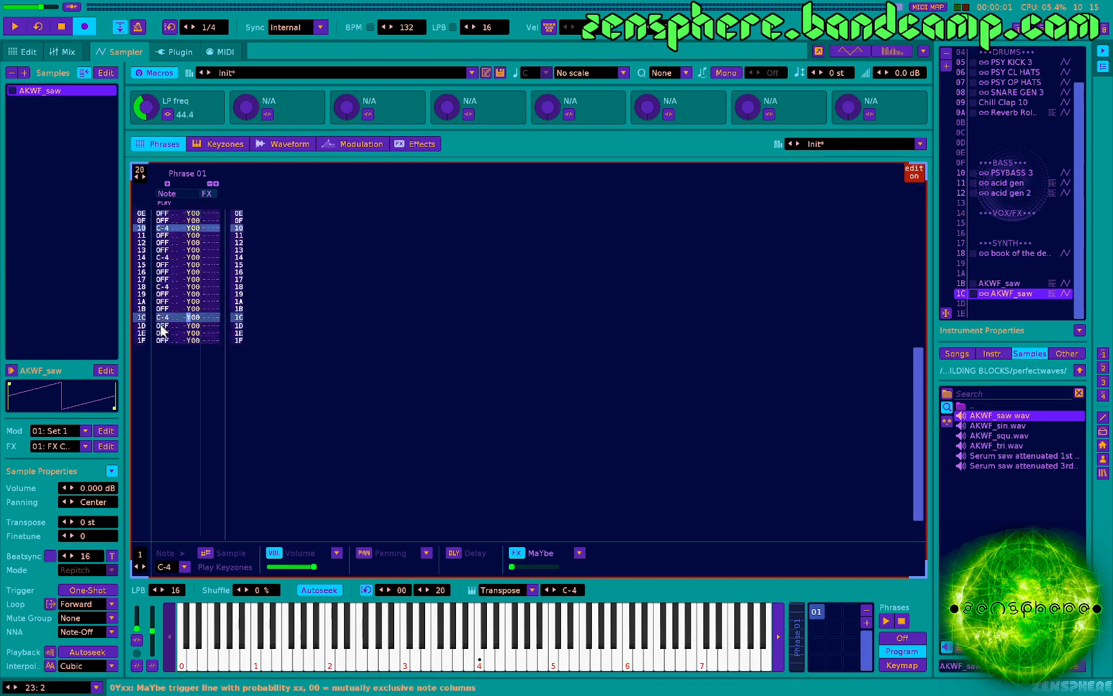
pyautogui.press('Up')
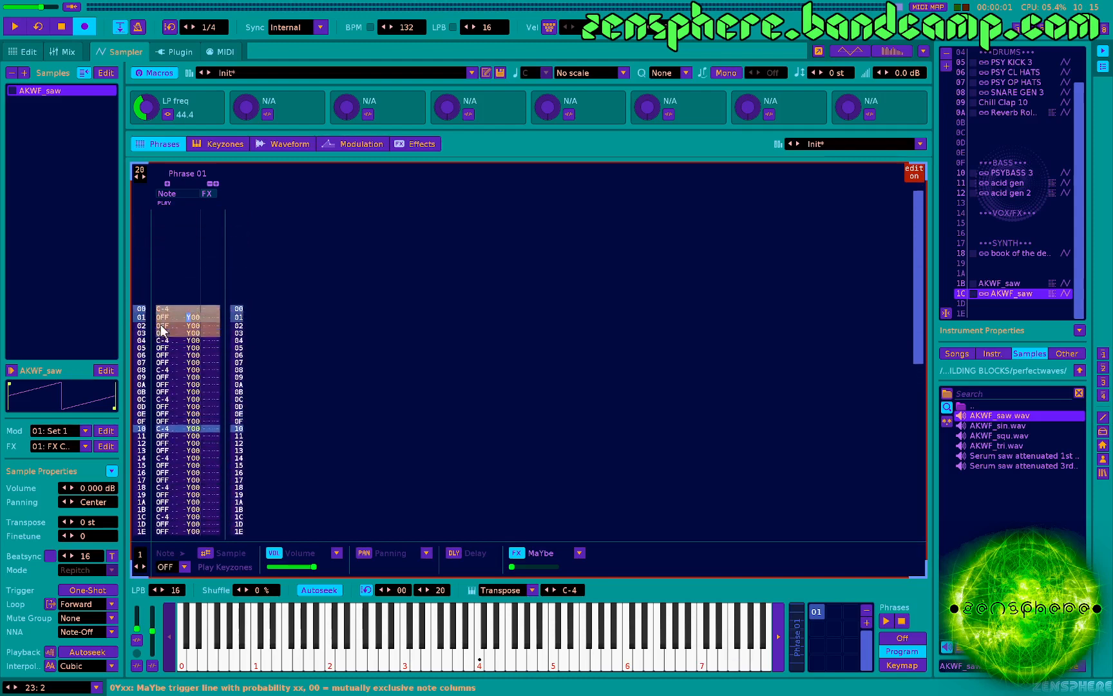
pyautogui.press('Left')
pyautogui.press('Left')
pyautogui.press('Down')
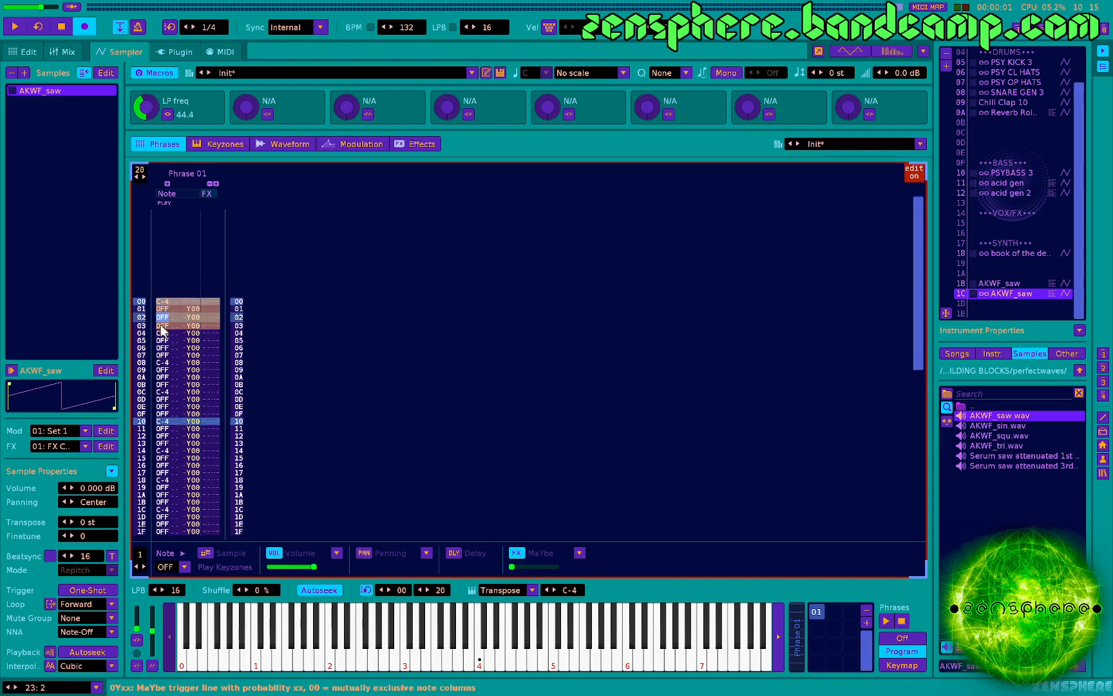
pyautogui.press('Down')
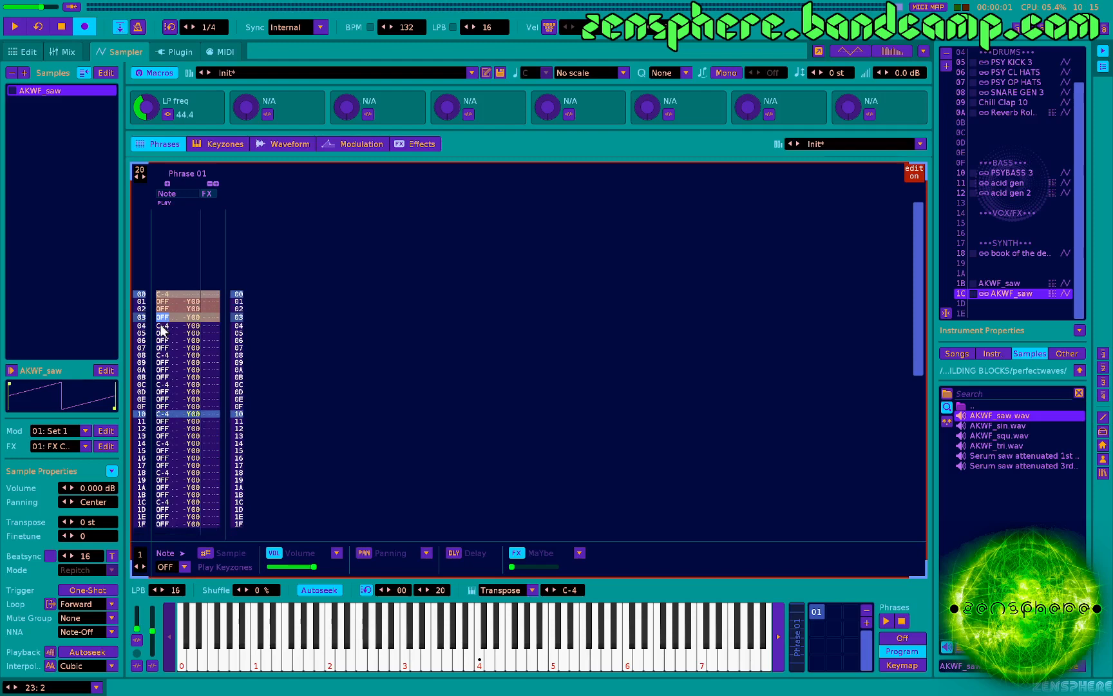
pyautogui.press('Up')
pyautogui.press('Up')
pyautogui.press('Right')
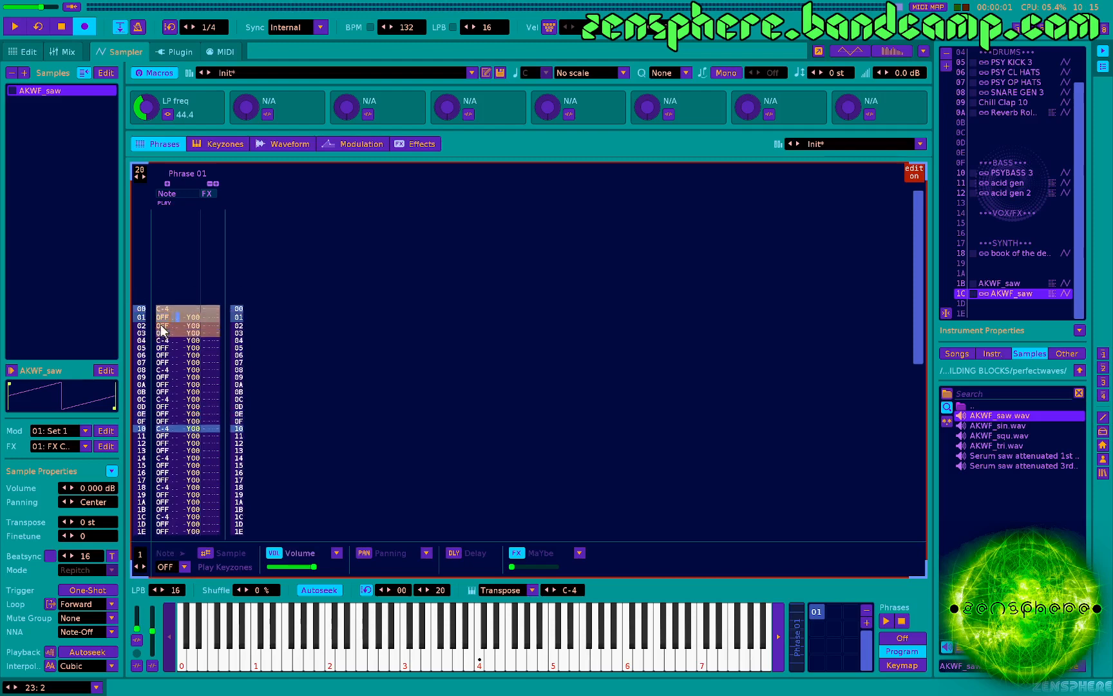
pyautogui.press('Right')
pyautogui.write('234')
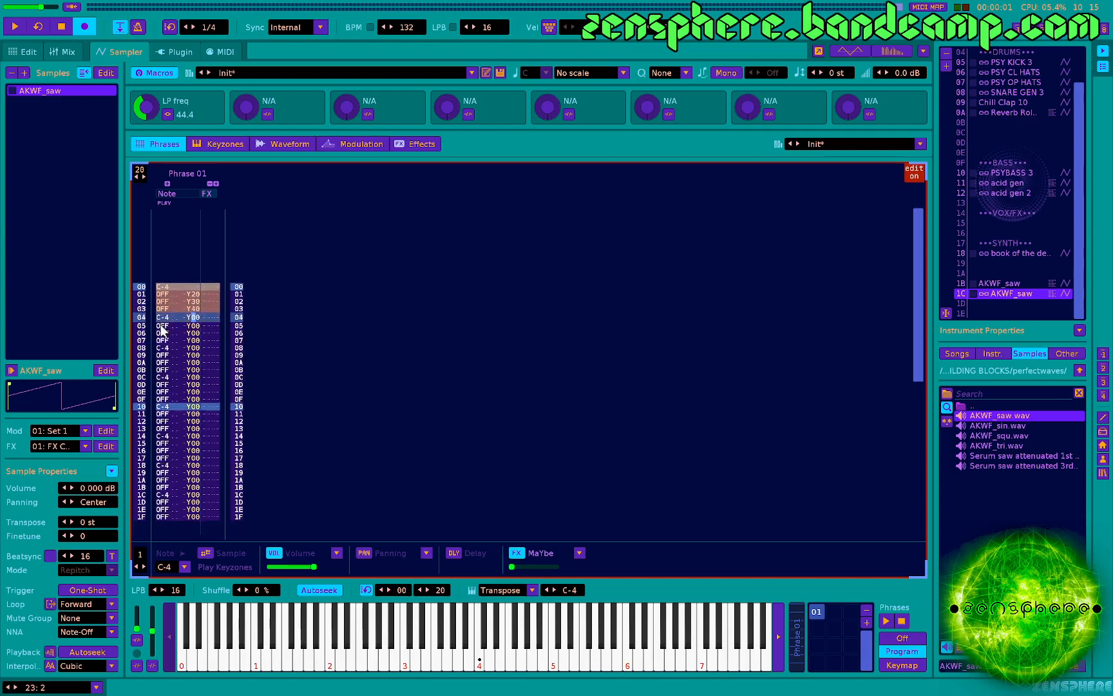
# Set the MaYbe probability of the C-4 note on line 04 to YC0.
pyautogui.write('c')
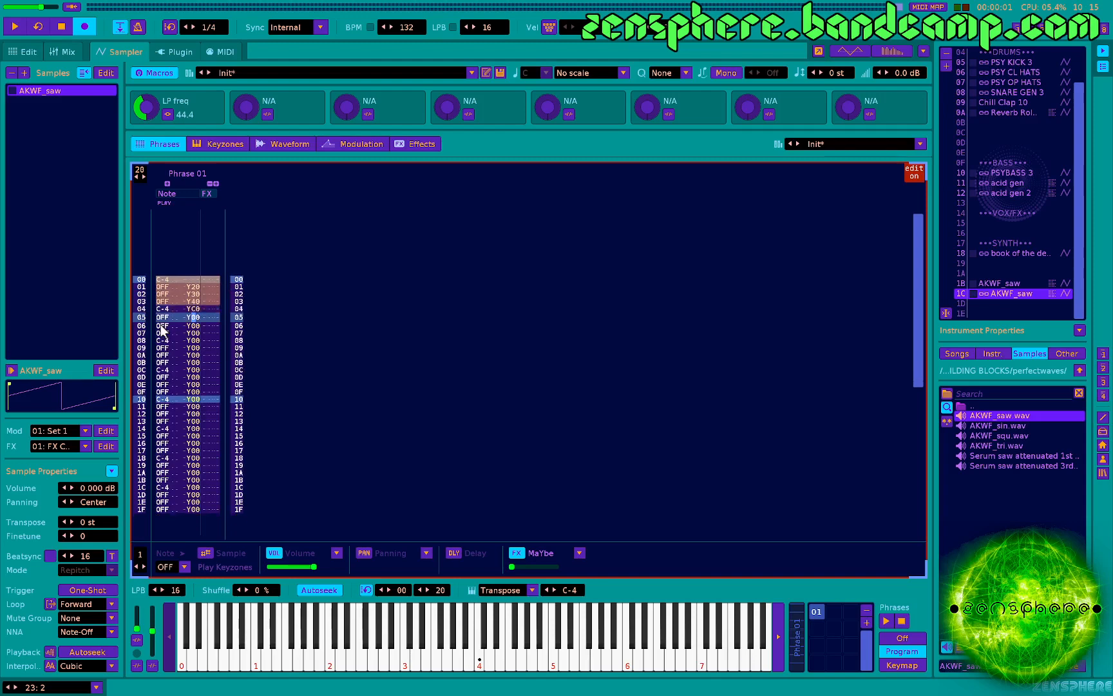
pyautogui.press('Up')
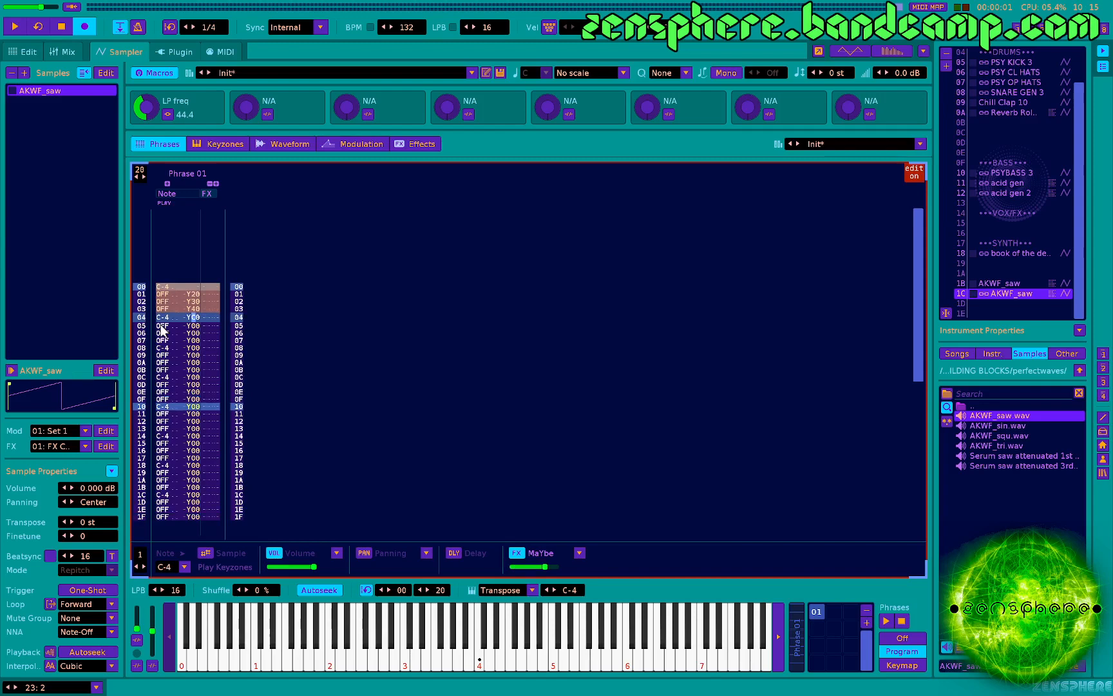
pyautogui.press('Up')
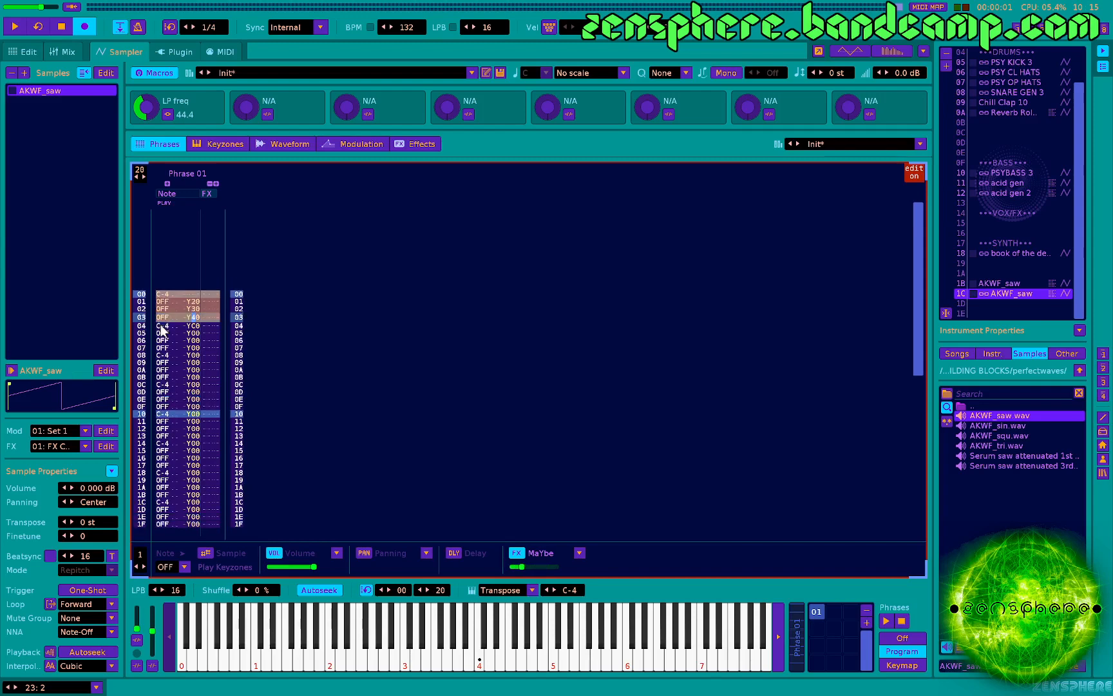
pyautogui.press('Up')
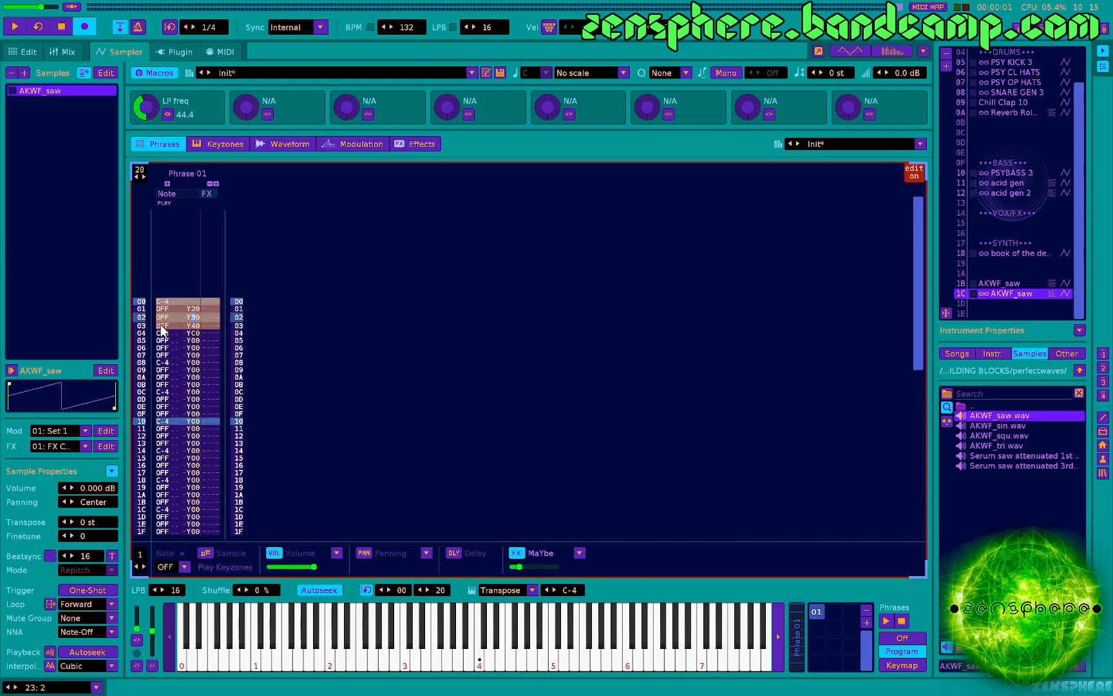
# Set the MaYbe probabilities of the note-offs to Y20 on line 05, Y30 on line 06 and Y40 on line 07.
pyautogui.press('Down')
pyautogui.press('Down')
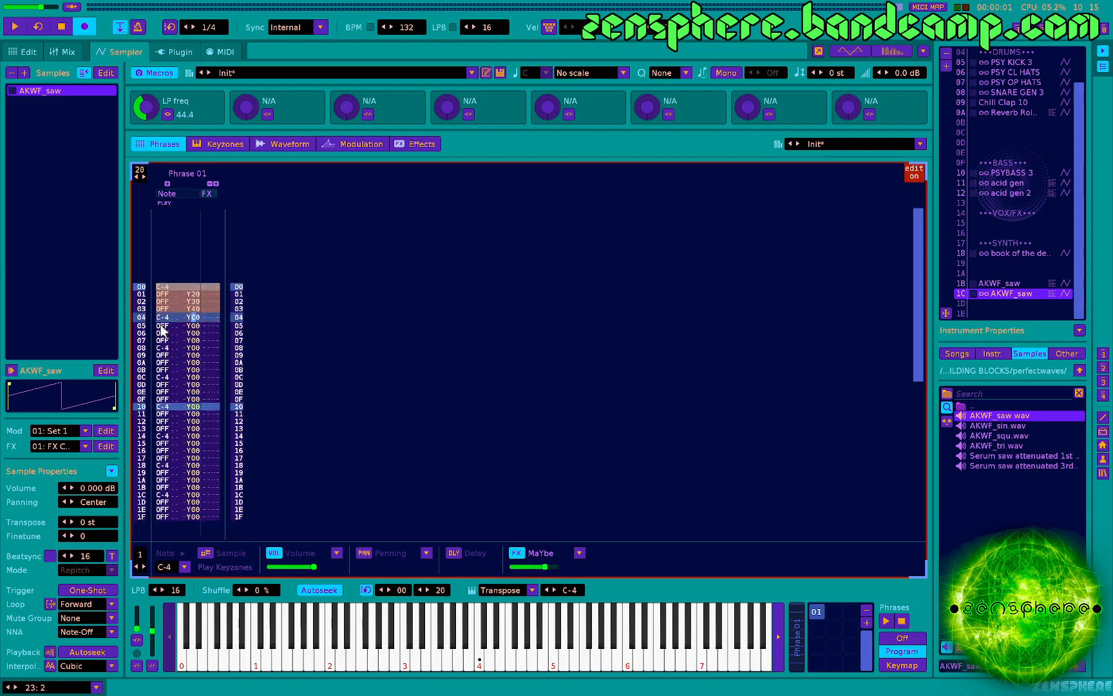
pyautogui.press('Down')
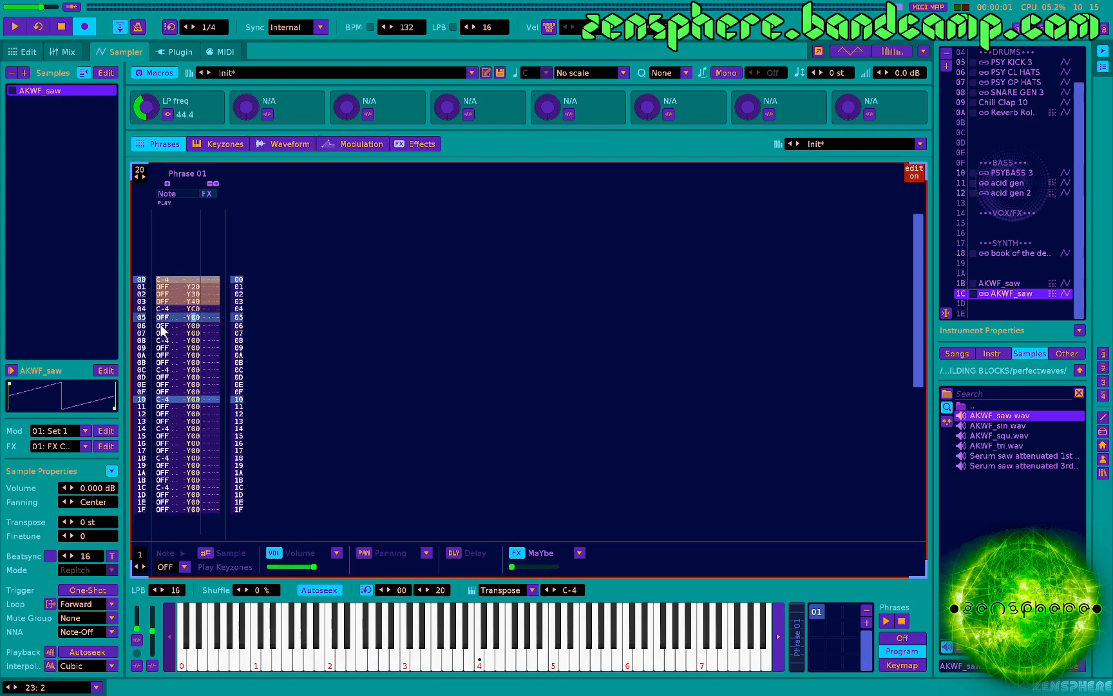
pyautogui.write('234')
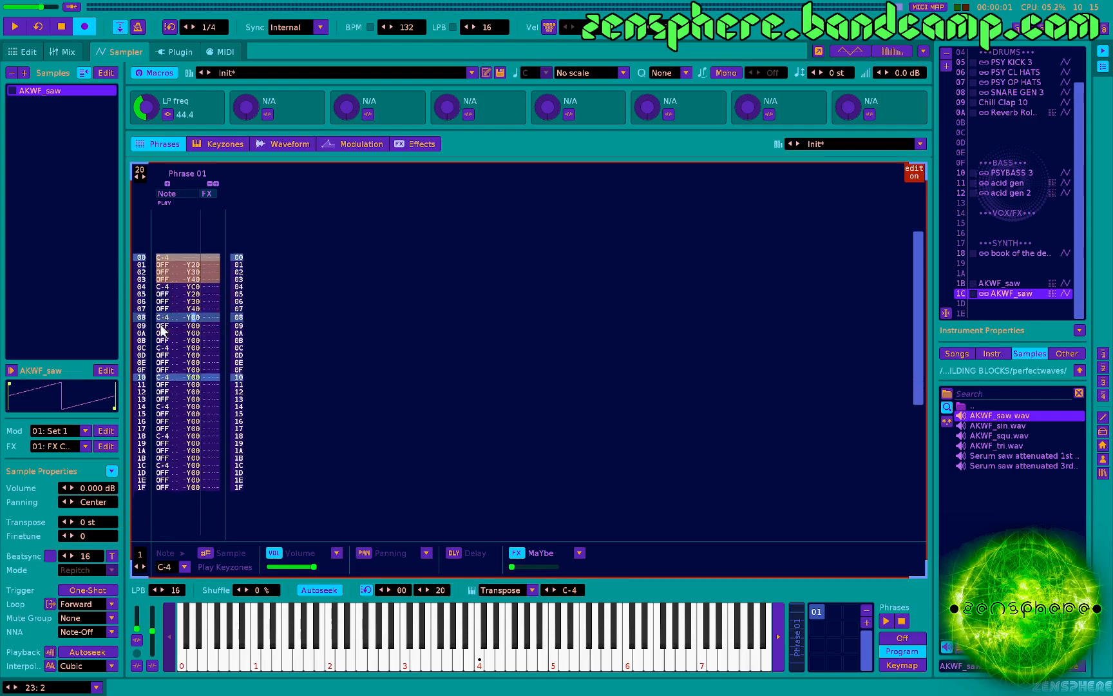
# Select the MaYbe commands YC0, Y20, Y30 and Y40 on lines 04 to 07 and repeat that block down to the phrase's last line.
pyautogui.press('Up')
pyautogui.press('Up')
pyautogui.press('Up')
pyautogui.press('Up')
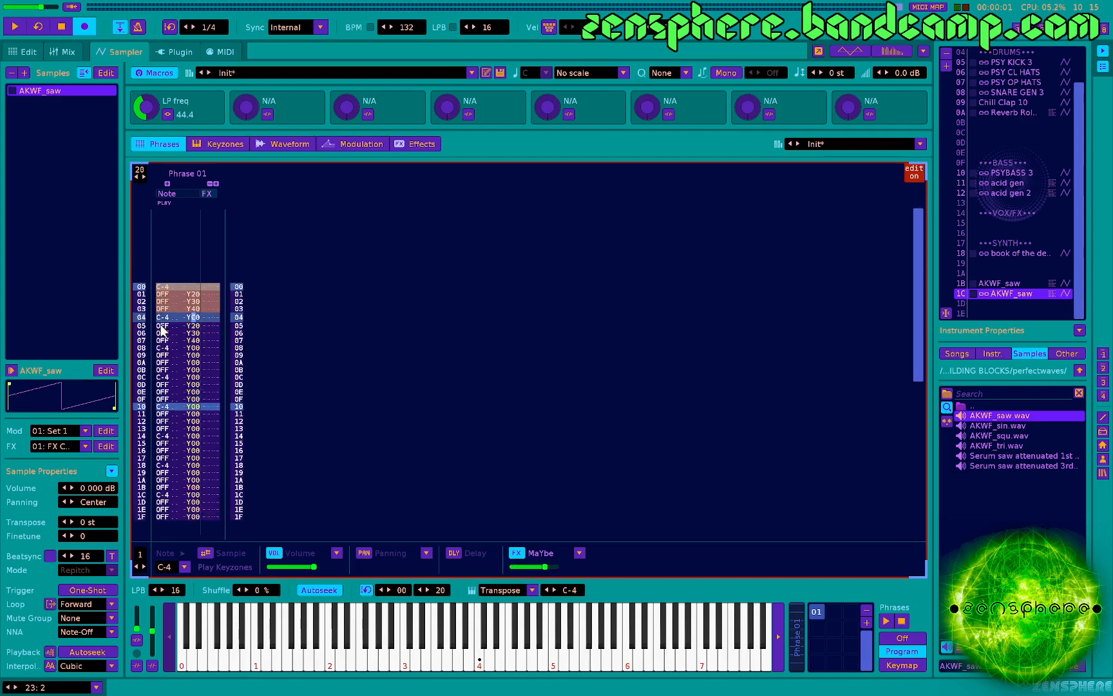
pyautogui.press('Down')
pyautogui.hotkey('shift', 'Down')
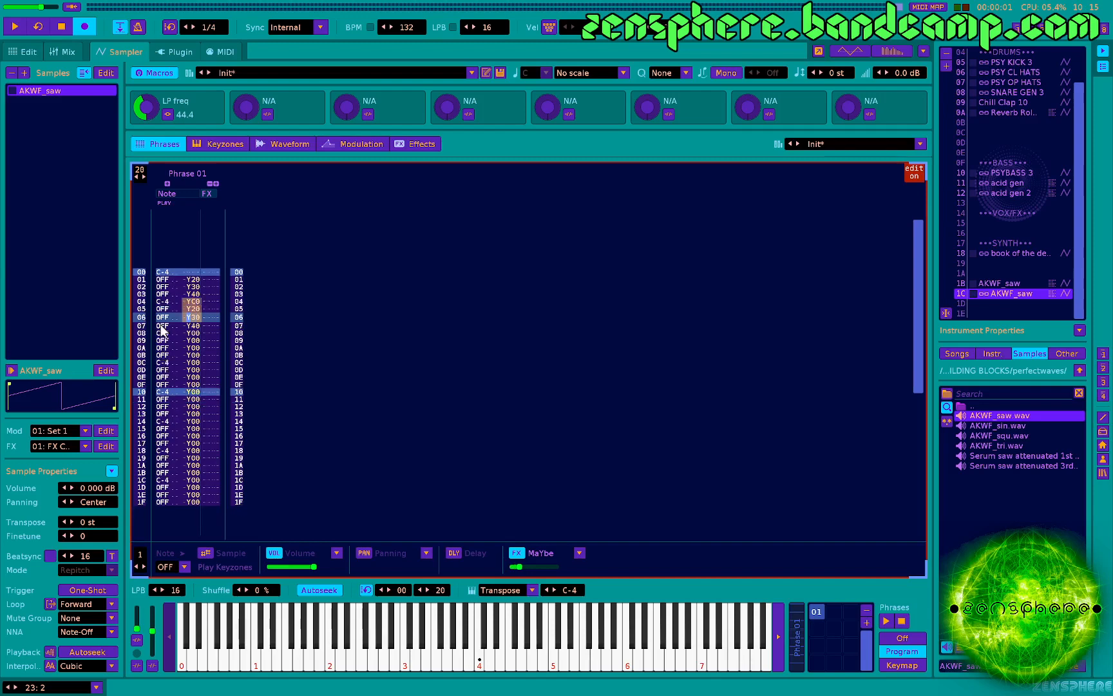
pyautogui.hotkey('shift', 'Down')
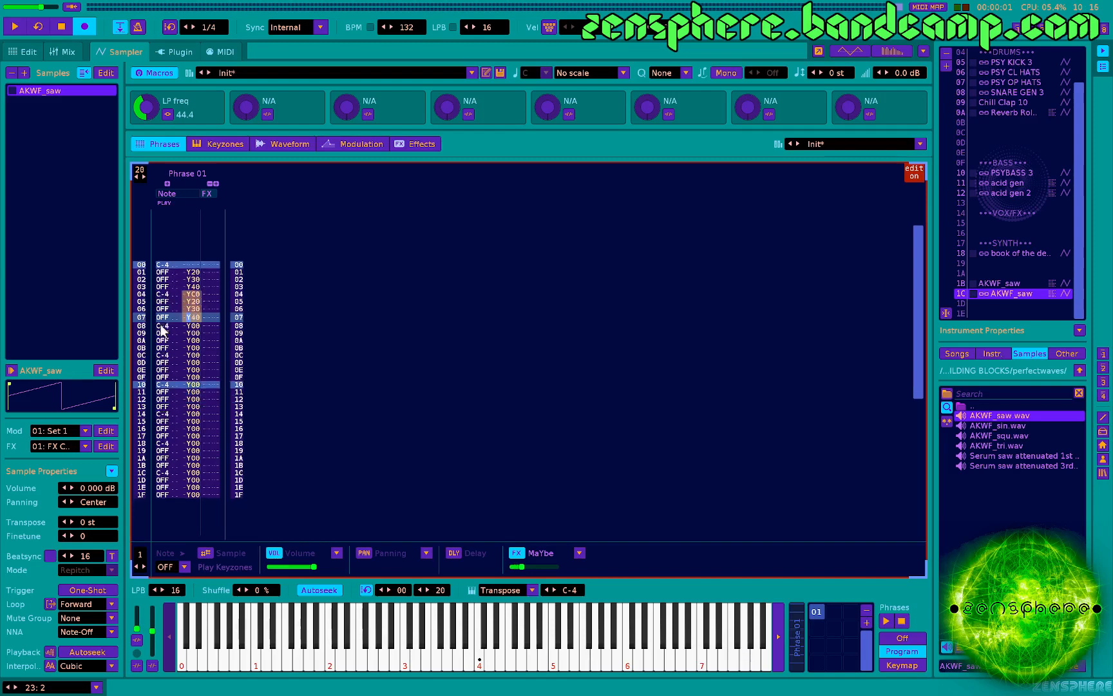
pyautogui.press('Down')
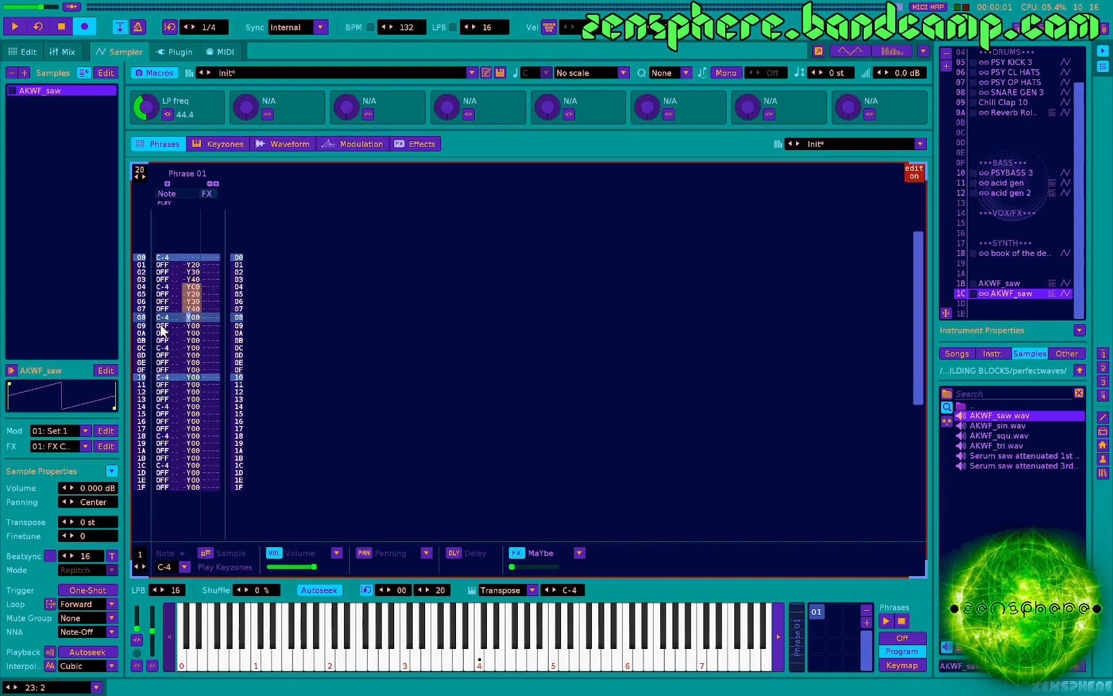
pyautogui.hotkey('ctrl', 'p')
pyautogui.press('Up')
pyautogui.press('Up')
pyautogui.press('Up')
pyautogui.press('Up')
pyautogui.press('Up')
pyautogui.press('Up')
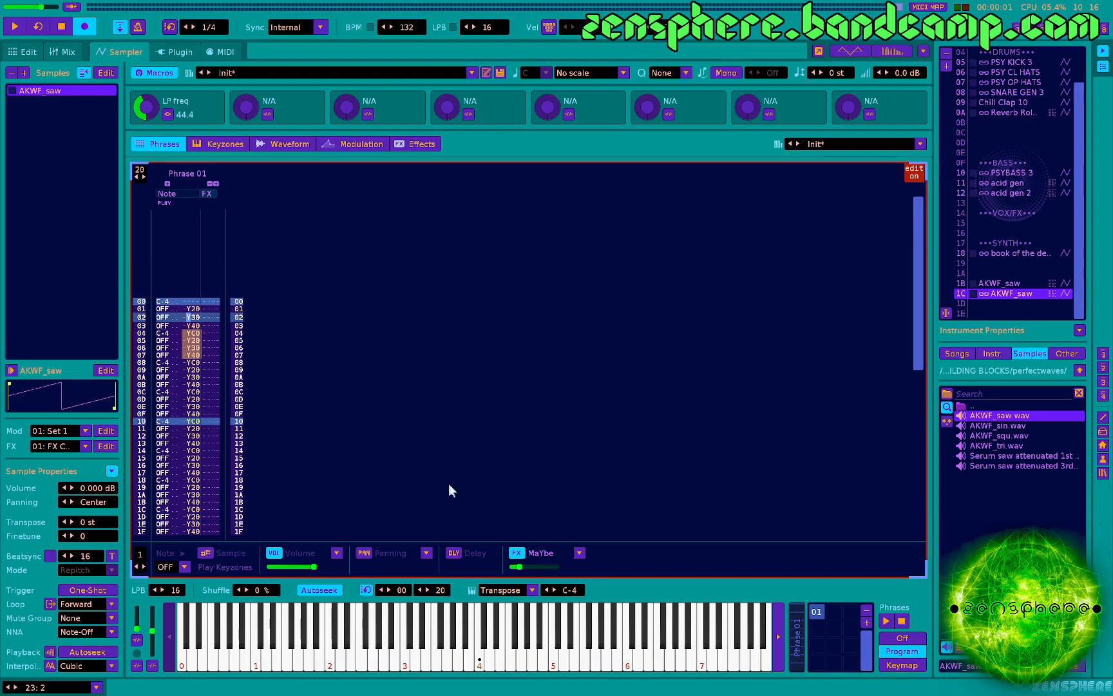
# Audition the phrase at C-4 and set the LP freq macro to 50.0.
pyautogui.click(482, 665)
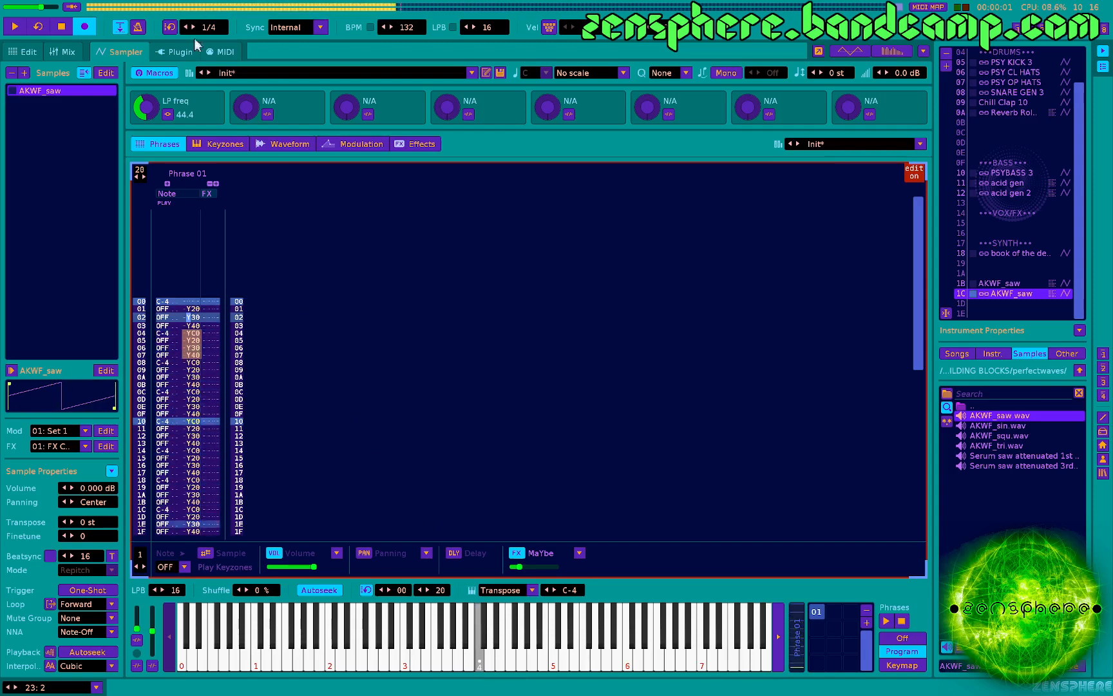
pyautogui.moveTo(146, 106)
pyautogui.mouseDown()
pyautogui.moveTo(146, 139)
pyautogui.moveTo(146, 76)
pyautogui.moveTo(146, 132)
pyautogui.moveTo(146, 101)
pyautogui.mouseUp()
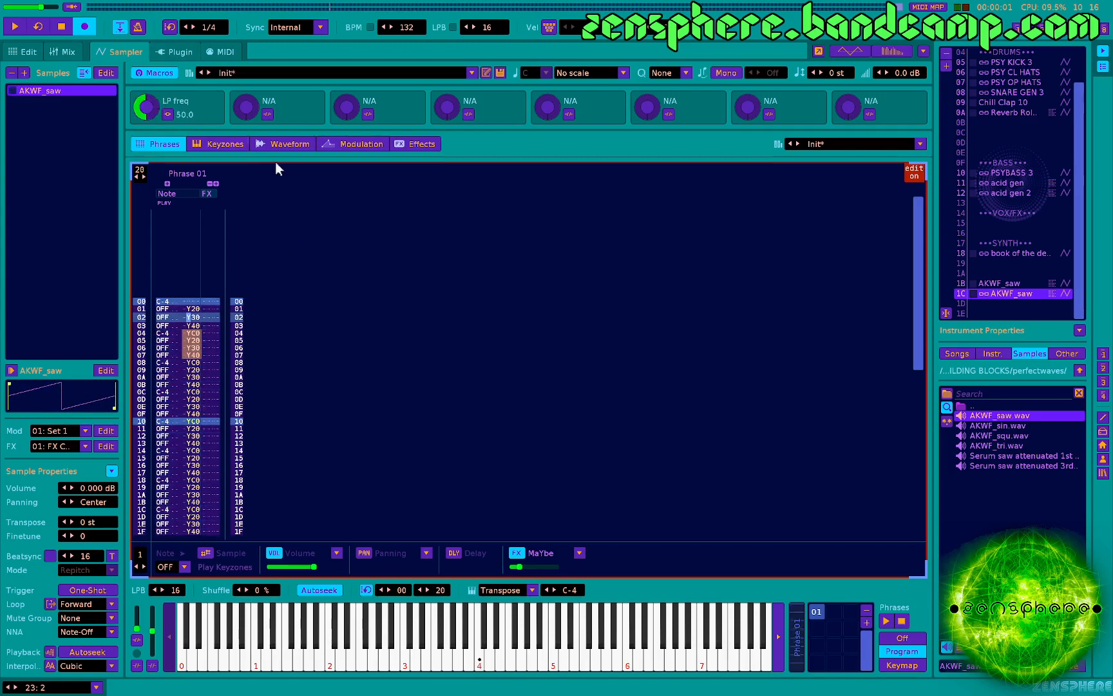
# Enter the Glide command GC0 in the phrase's FX column on line 00 and repeat it down to the last line.
pyautogui.click(213, 311)
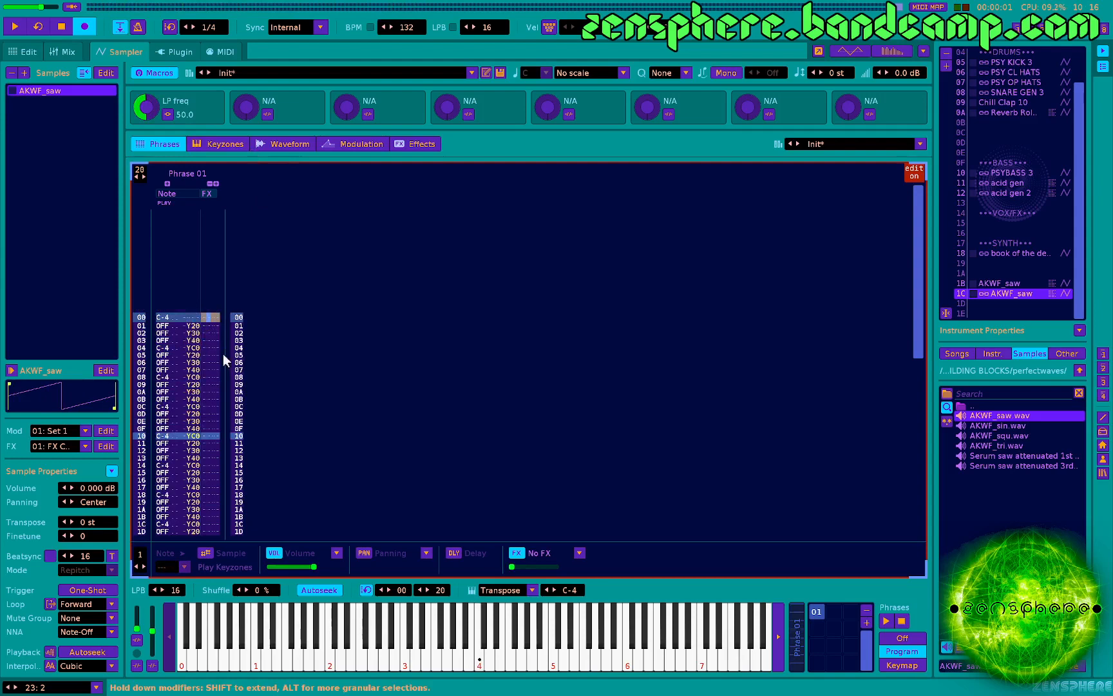
pyautogui.write('g')
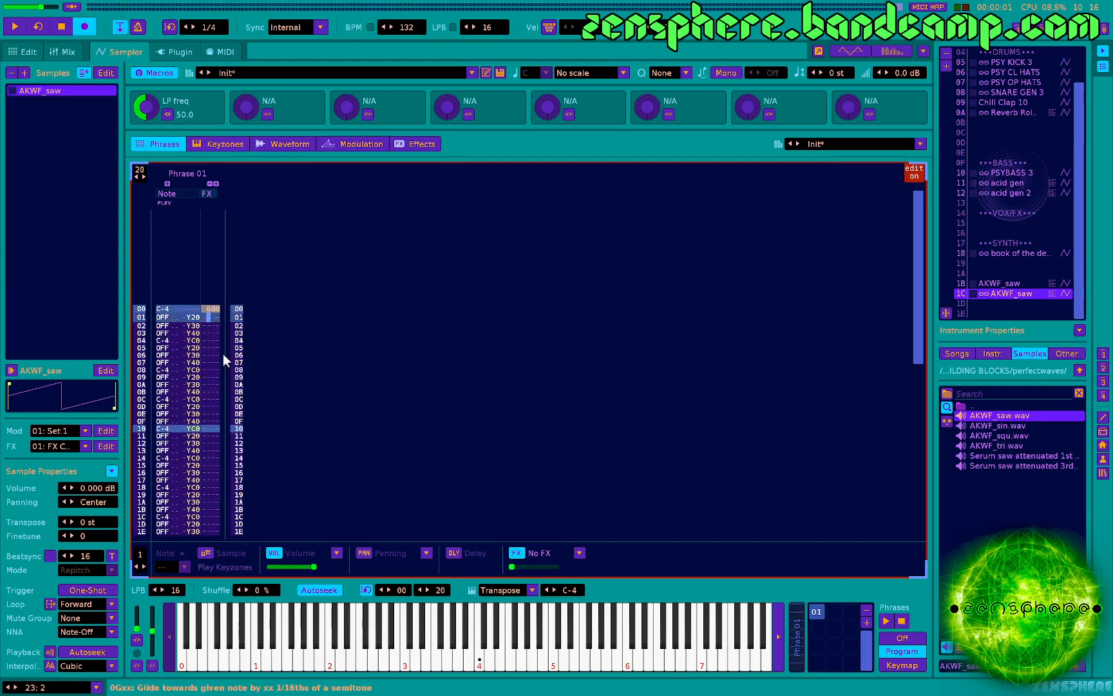
pyautogui.write('gg')
pyautogui.press('Up')
pyautogui.press('Up')
pyautogui.press('Up')
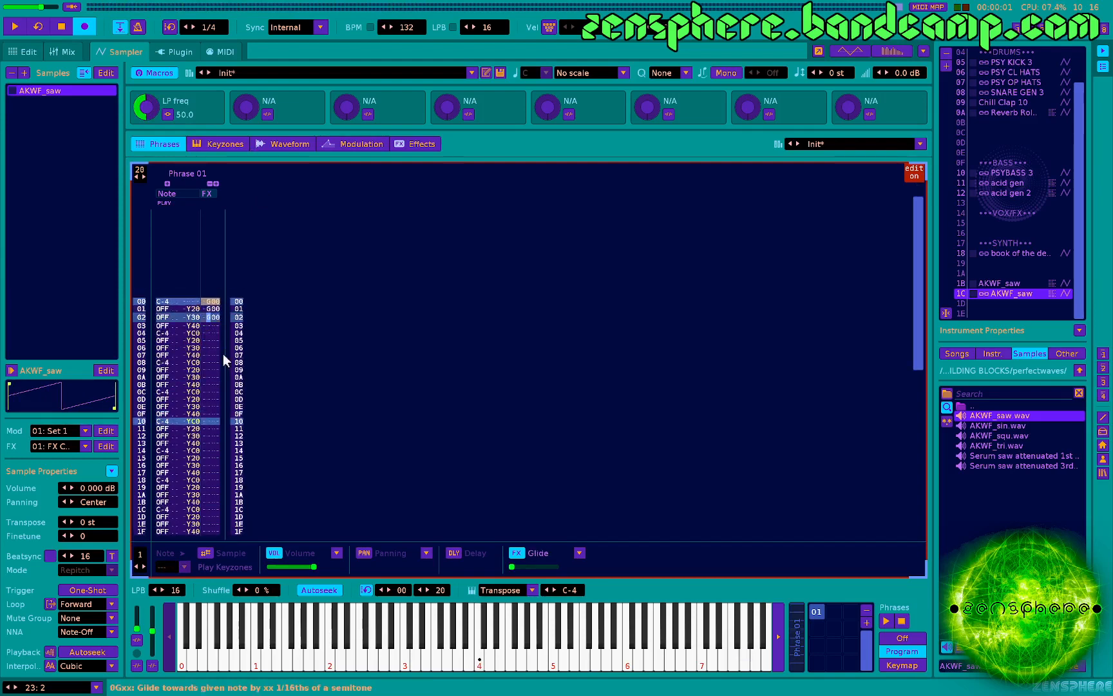
pyautogui.write('c')
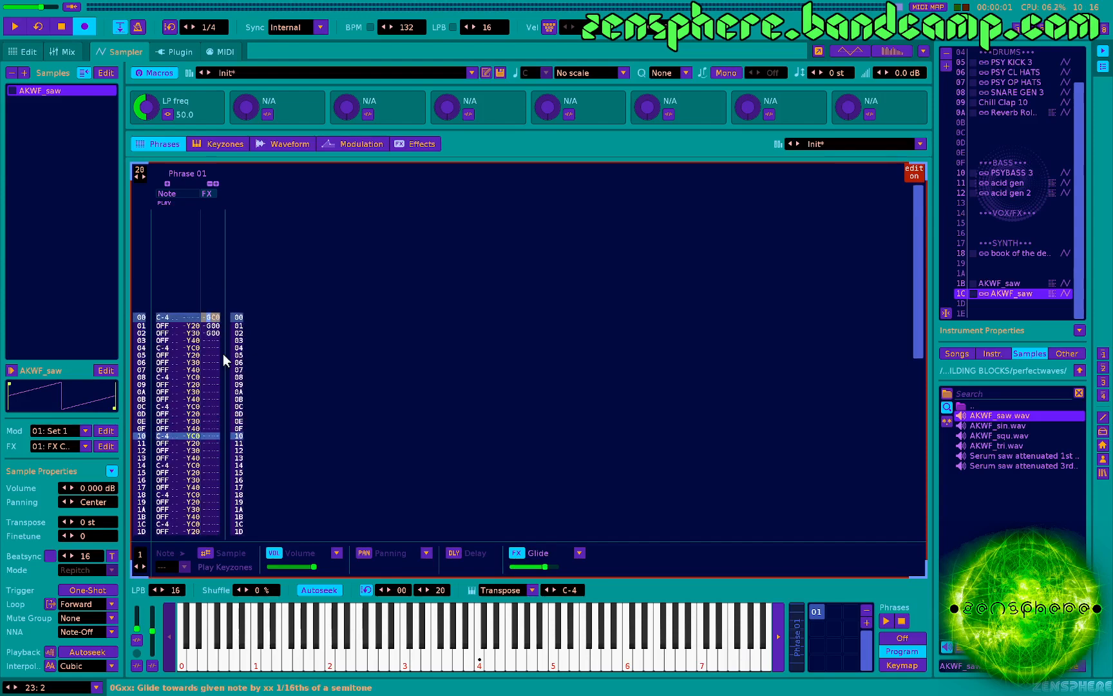
pyautogui.press('Down')
pyautogui.hotkey('ctrl', 'p')
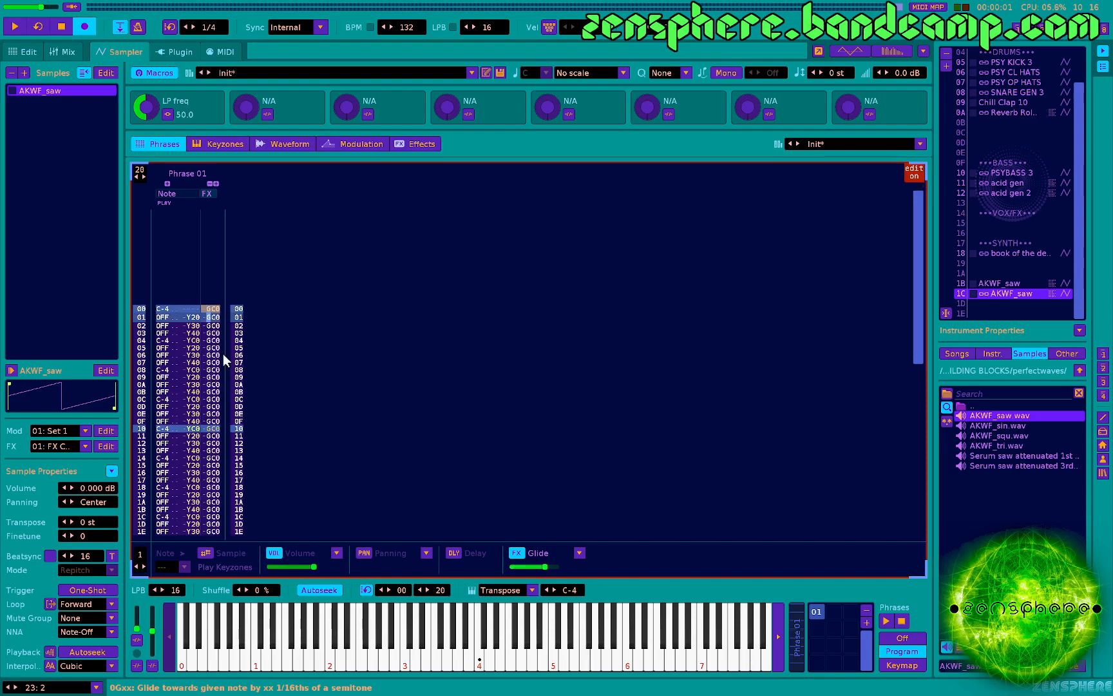
pyautogui.press('Down')
pyautogui.press('Down')
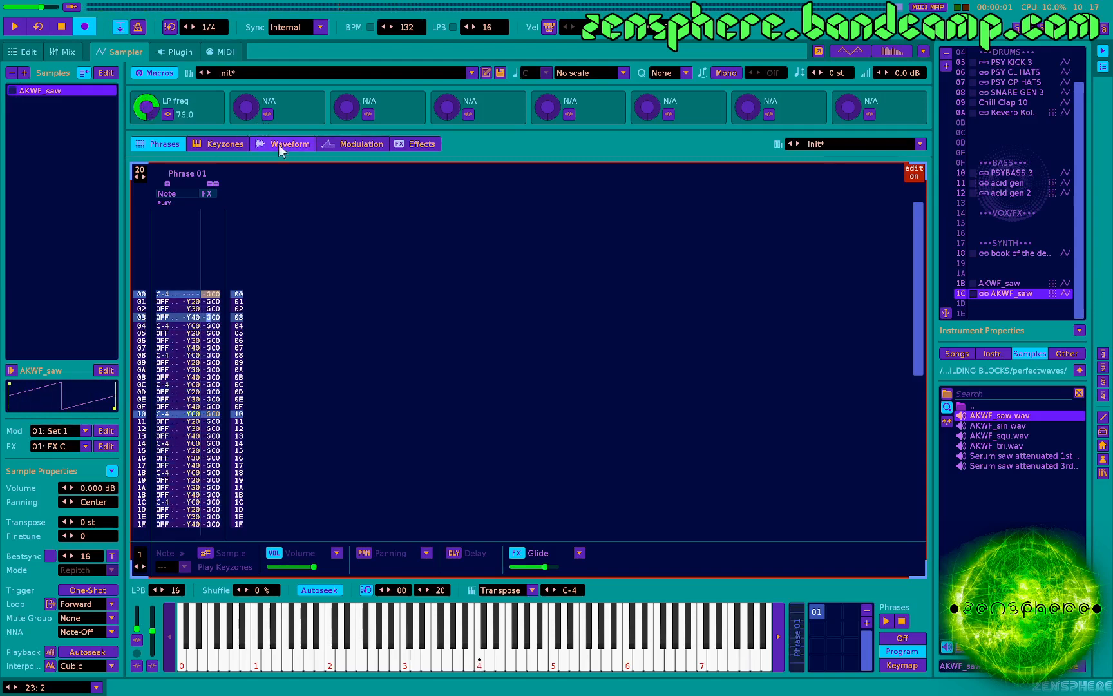
# Add a second effect chain to the instrument and load the Doofer Init device into it.
pyautogui.click(429, 144)
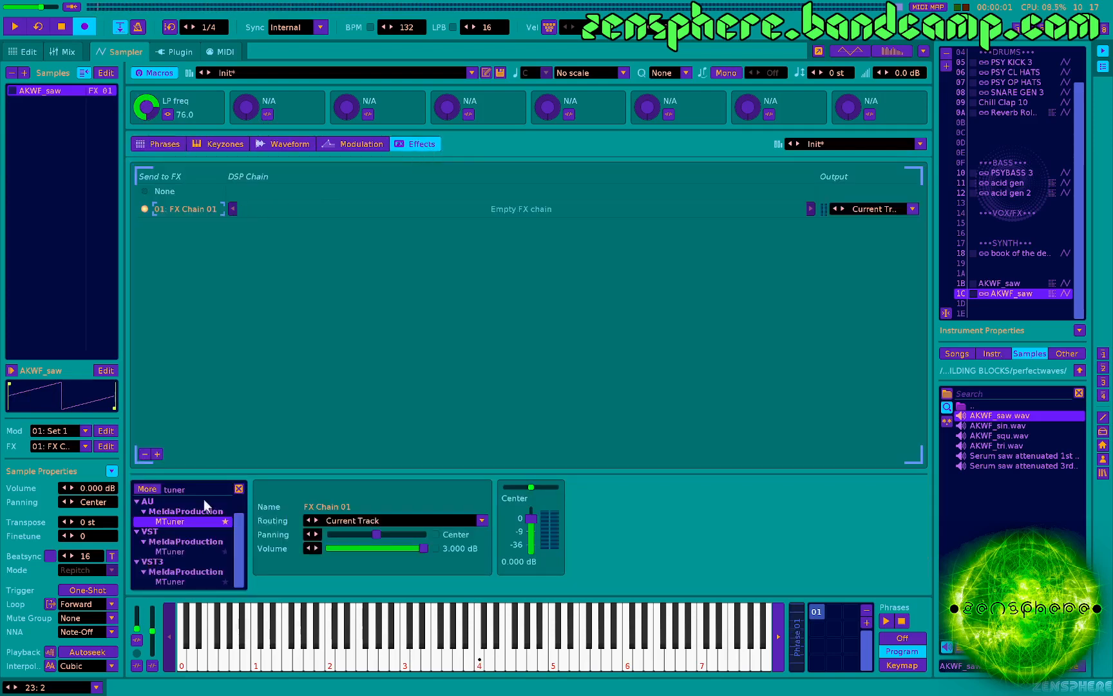
pyautogui.click(157, 454)
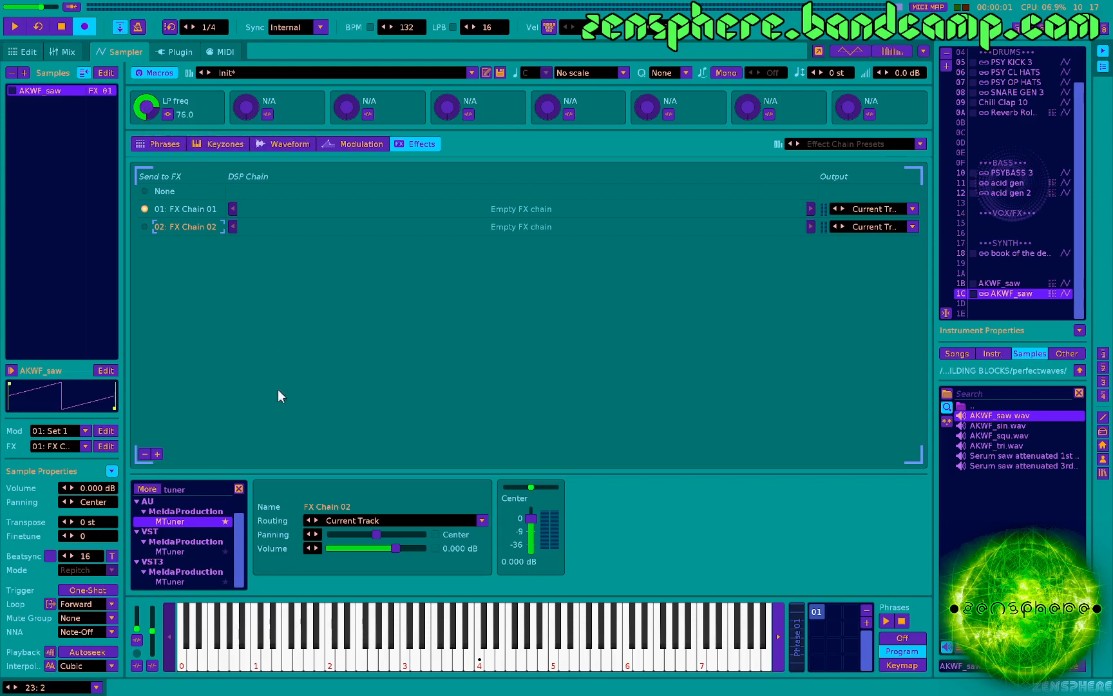
pyautogui.click(239, 489)
pyautogui.doubleClick(165, 512)
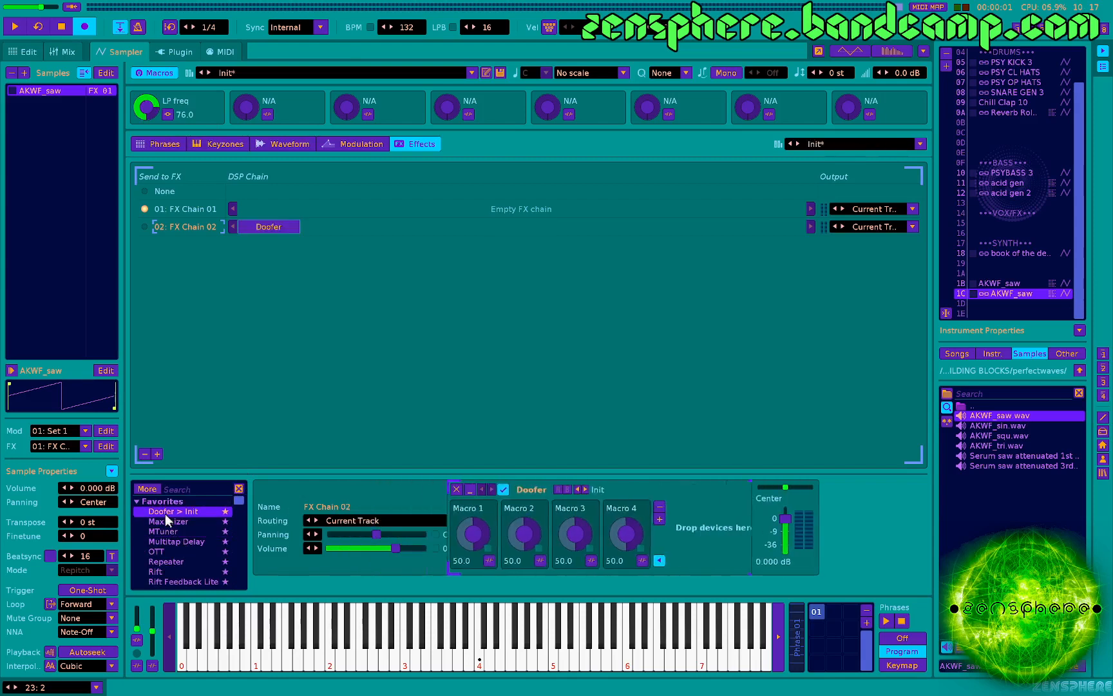
# Load the preset UTIL - MACRO CONTROL 1 into the Doofer in FX Chain 02.
pyautogui.click(651, 487)
pyautogui.scroll(-5, 661, 495)
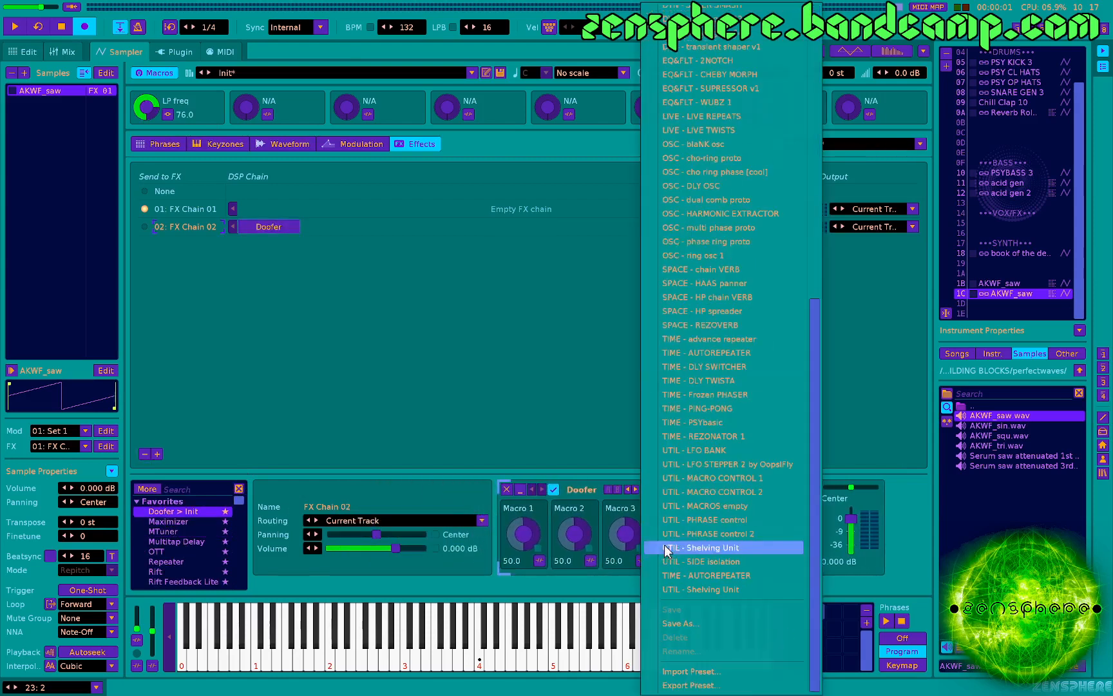
pyautogui.click(693, 475)
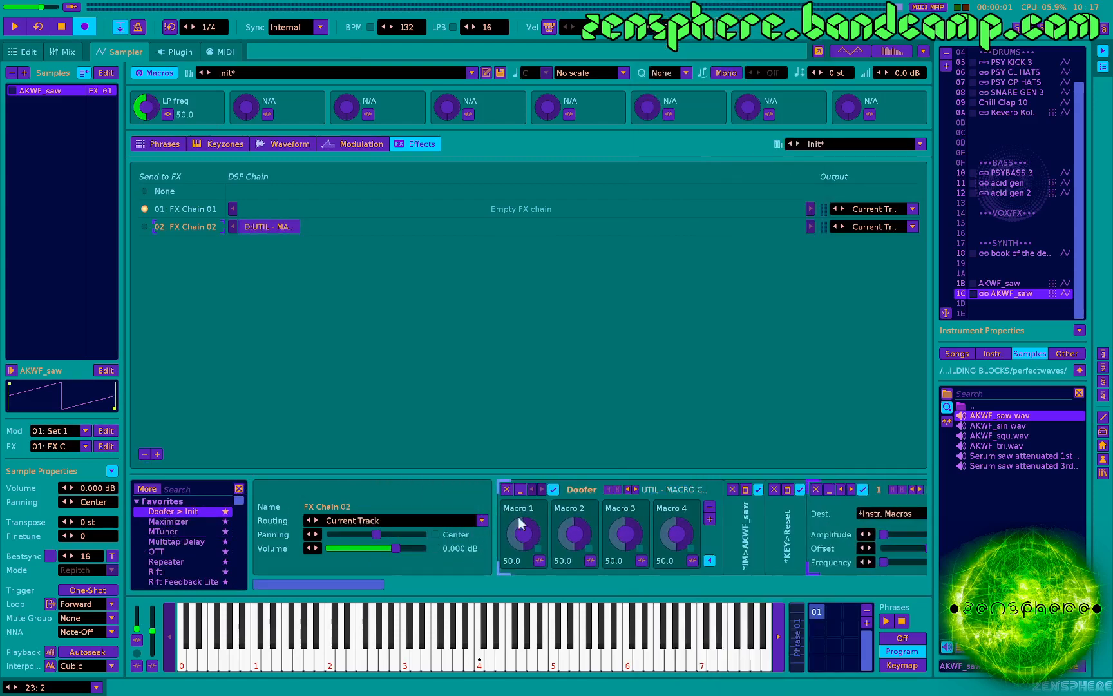
# Set the amplitude of the Doofer's first LFO, which targets the LP freq instrument macro, to 100%.
pyautogui.scroll(-2, 650, 534)
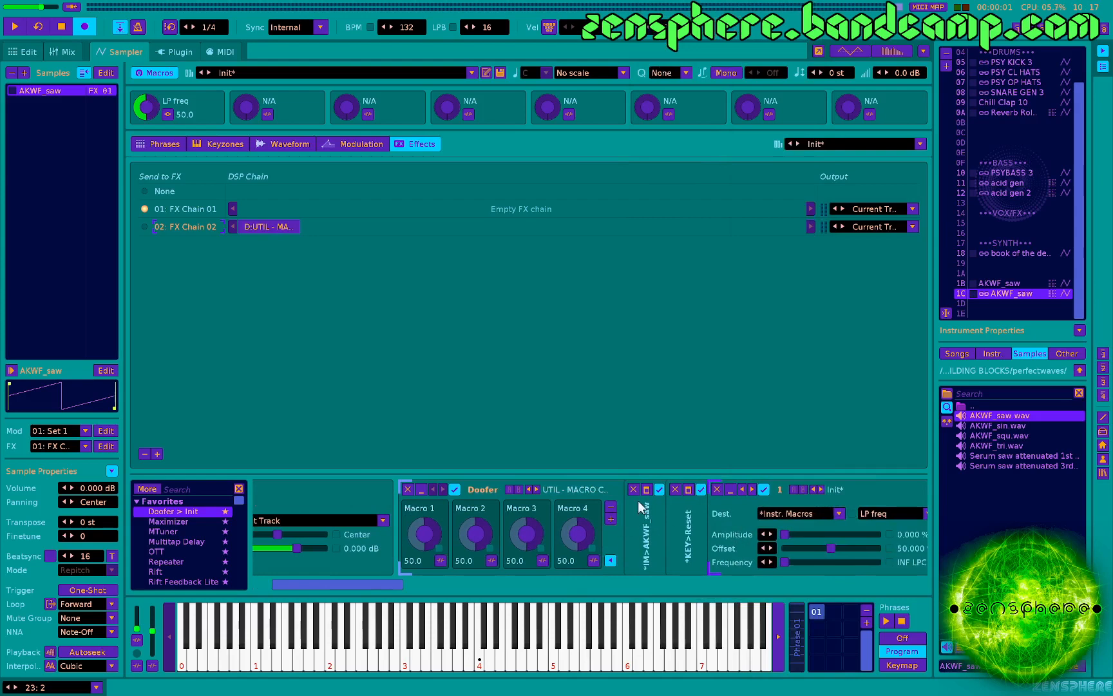
pyautogui.scroll(-2, 703, 524)
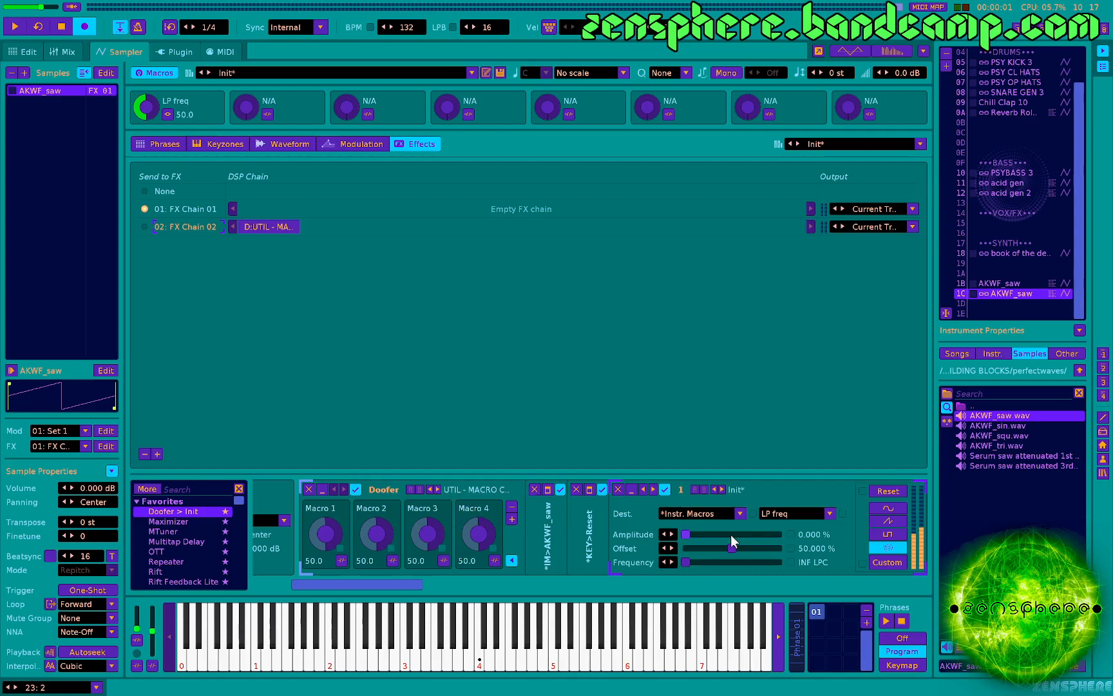
pyautogui.hscroll(2, 694, 531)
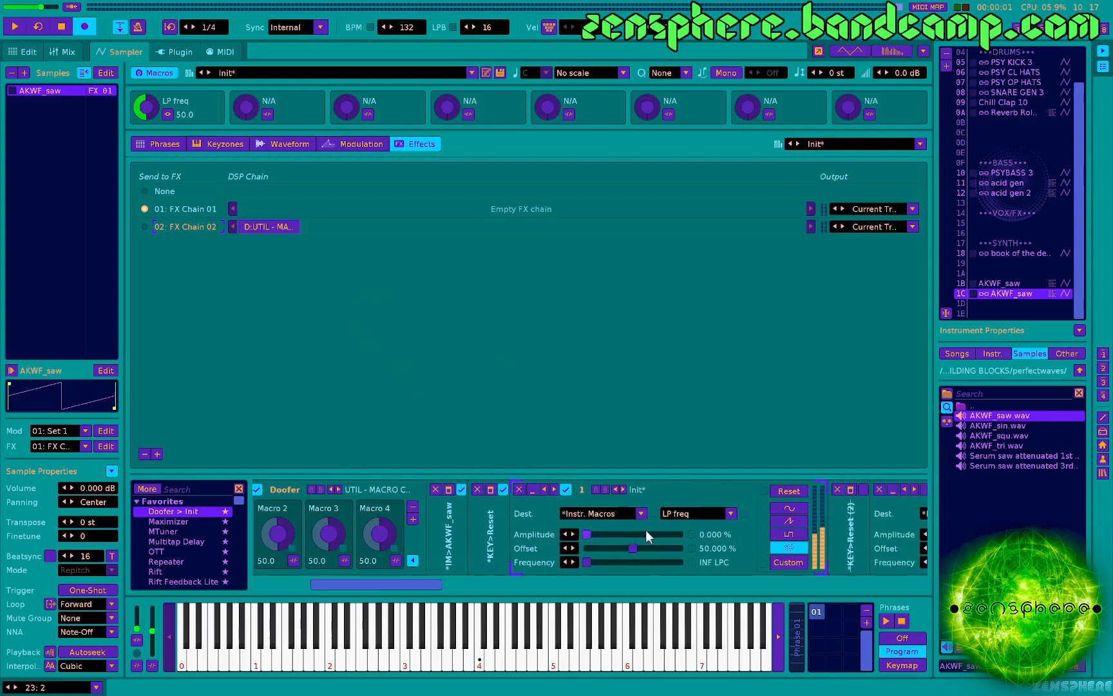
pyautogui.moveTo(623, 531); pyautogui.dragTo(650, 501)
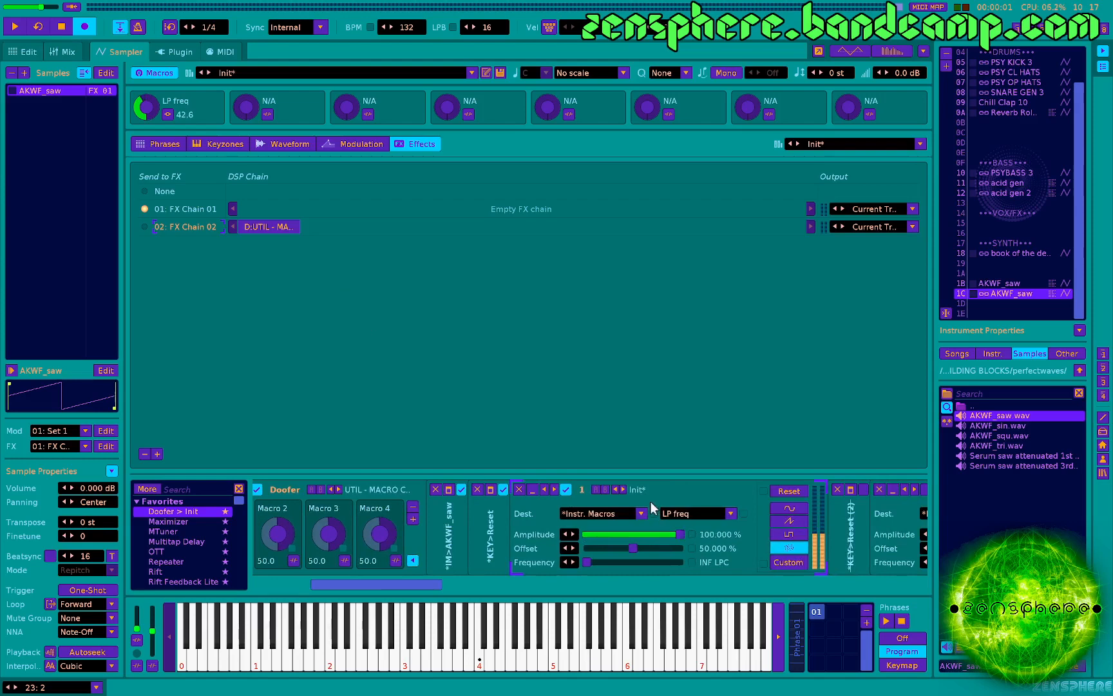
# Audition the phrase at C-4, switch the LP freq LFO to a custom waveform and load waveform slot 6 into its envelope.
pyautogui.click(478, 664)
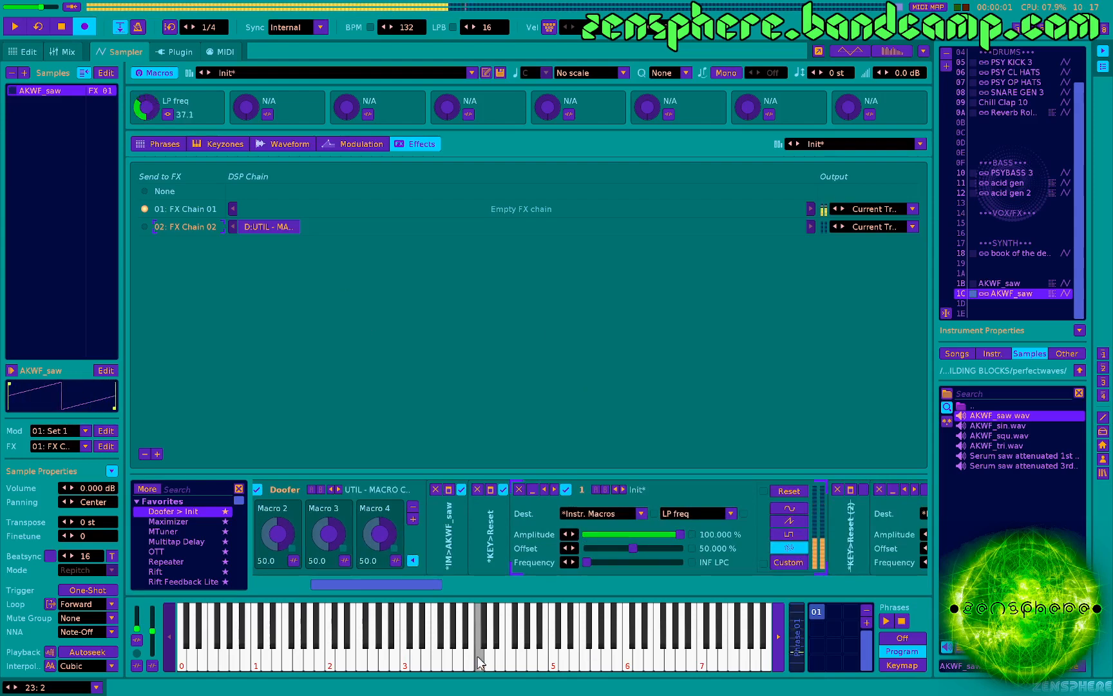
pyautogui.click(776, 561)
pyautogui.scroll(-4, 680, 558)
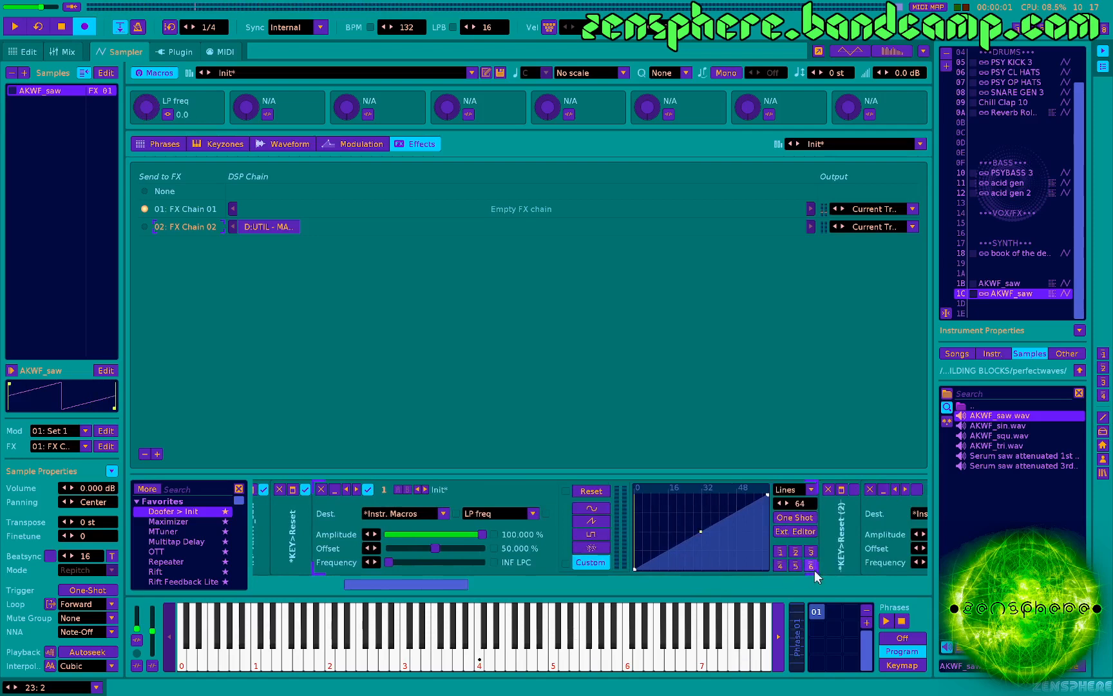
pyautogui.click(812, 568)
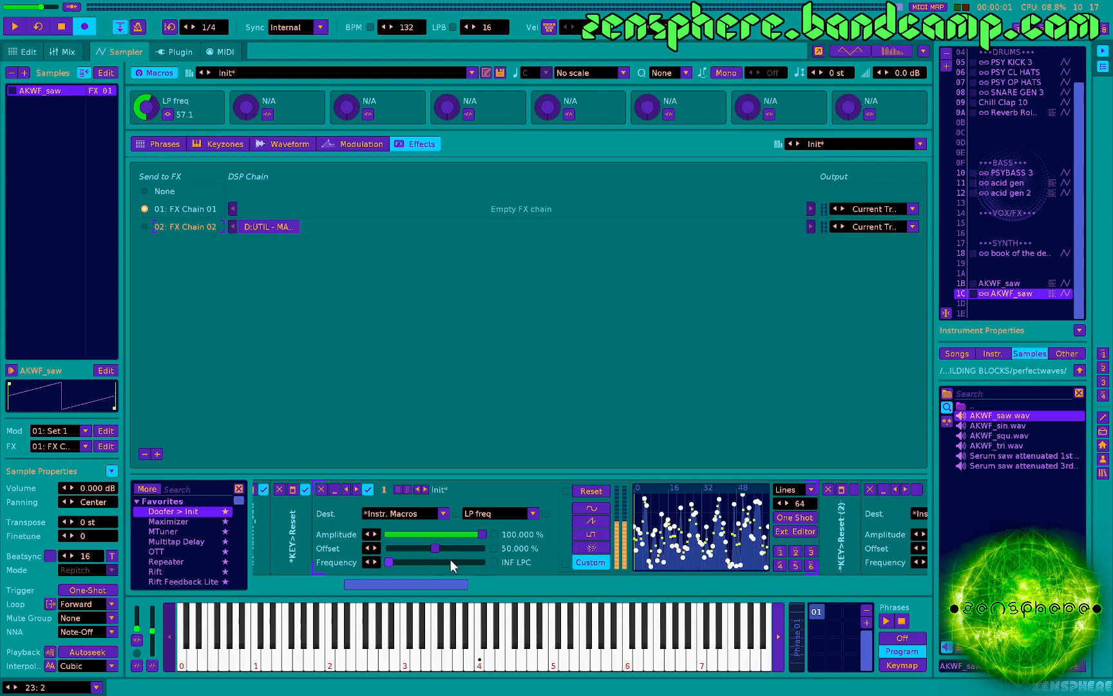
# Disable the Reset key tracker ahead of the LFO, set the LFO frequency to 125 LPC, and audition the phrase at C-4.
pyautogui.doubleClick(511, 564)
pyautogui.click(307, 489)
pyautogui.moveTo(394, 563); pyautogui.dragTo(395, 562)
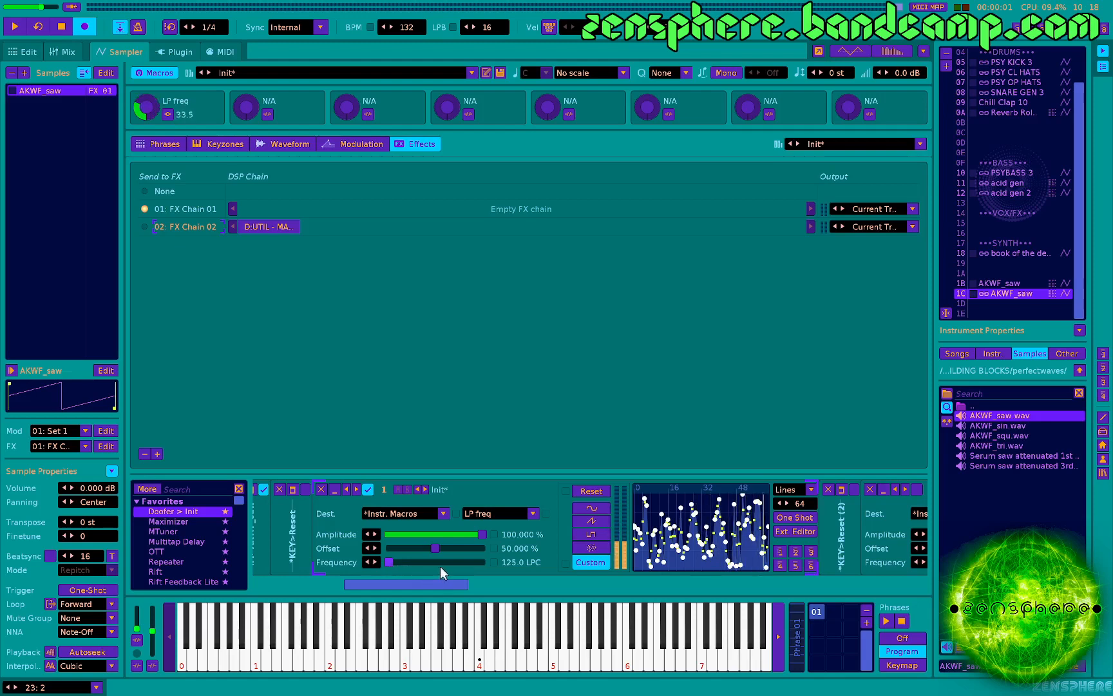
pyautogui.press('z')
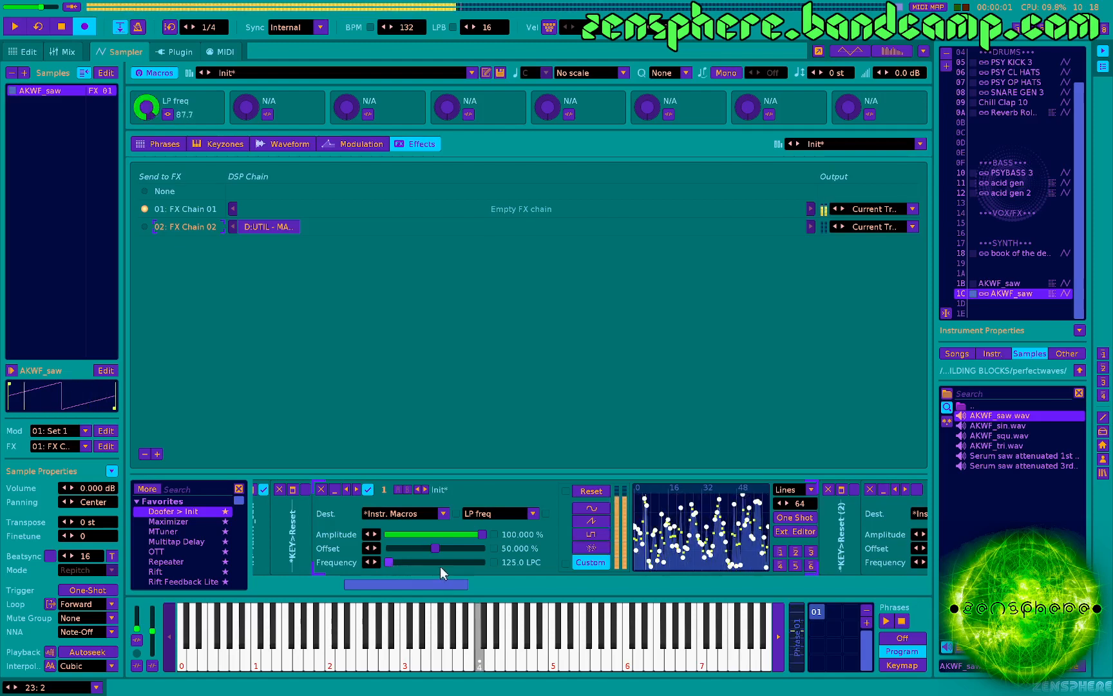
# Set the LP freq LFO's frequency to 333 LPC.
pyautogui.doubleClick(518, 563)
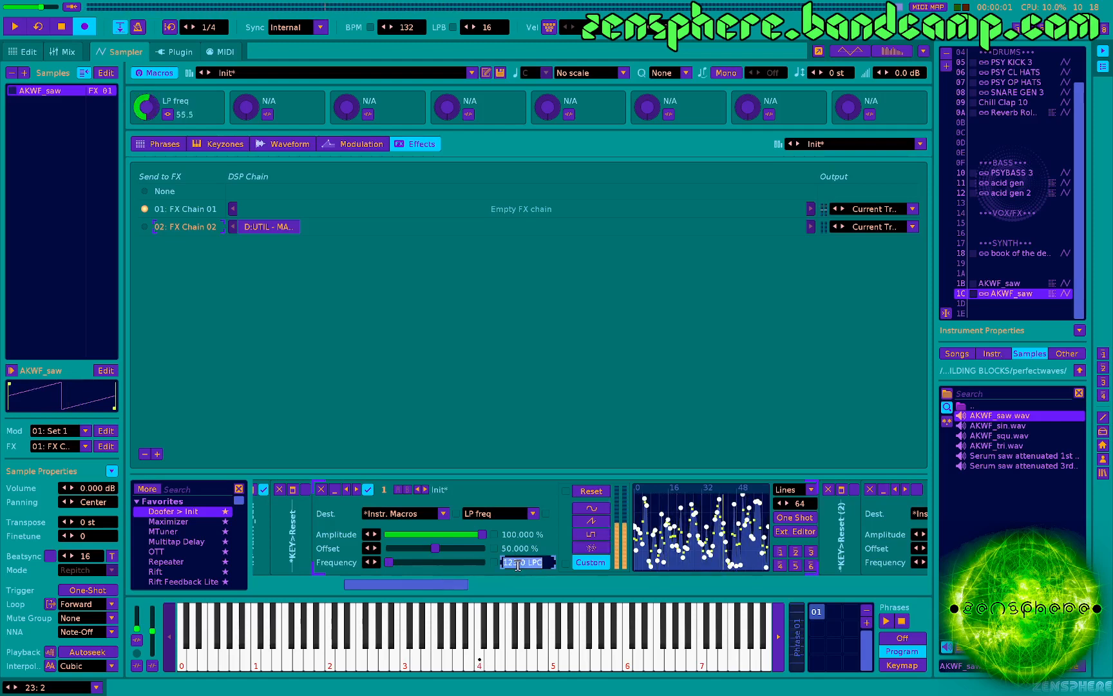
pyautogui.write('333')
pyautogui.press('Return')
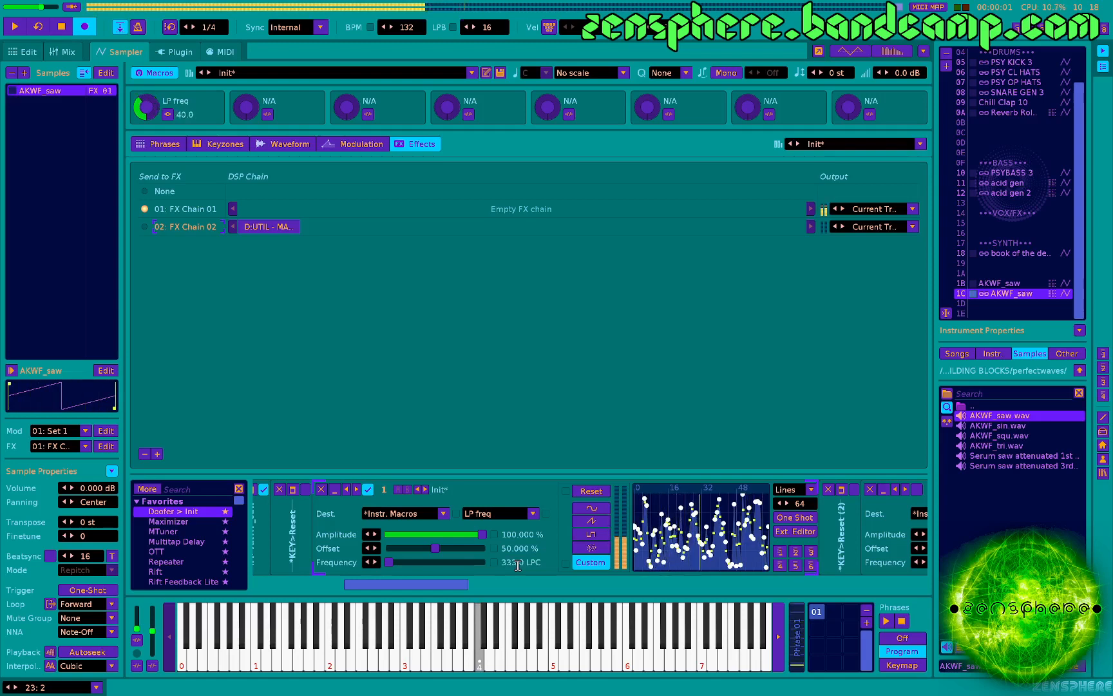
# Set the LP freq LFO's frequency to 444 LPC.
pyautogui.click(518, 563)
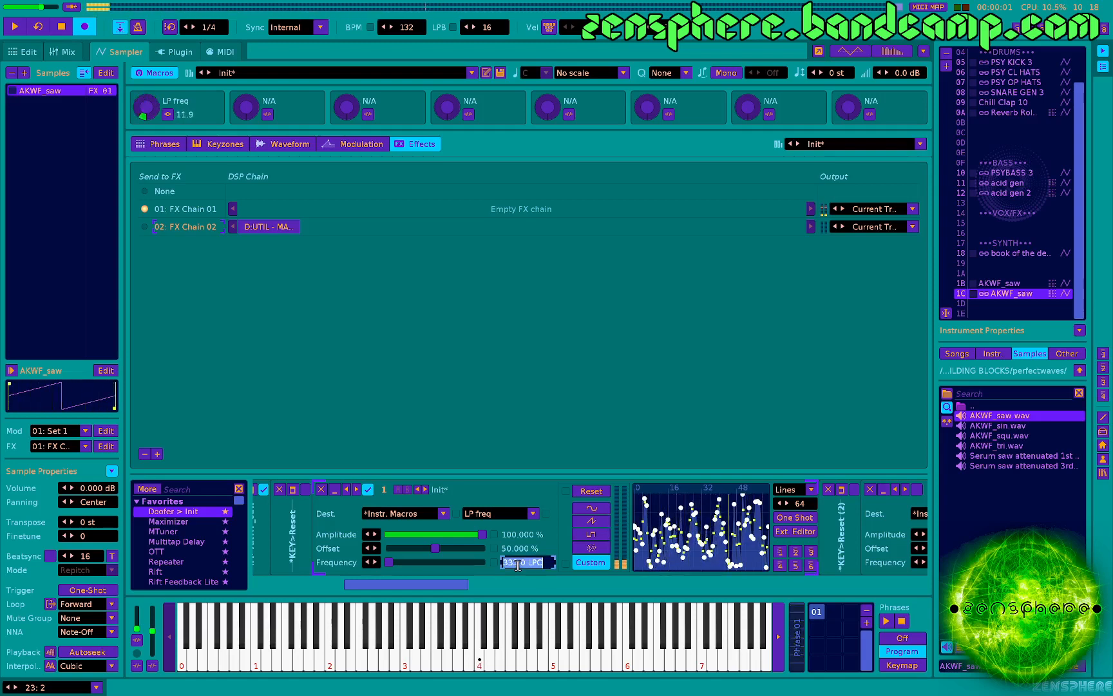
pyautogui.write('444')
pyautogui.press('Return')
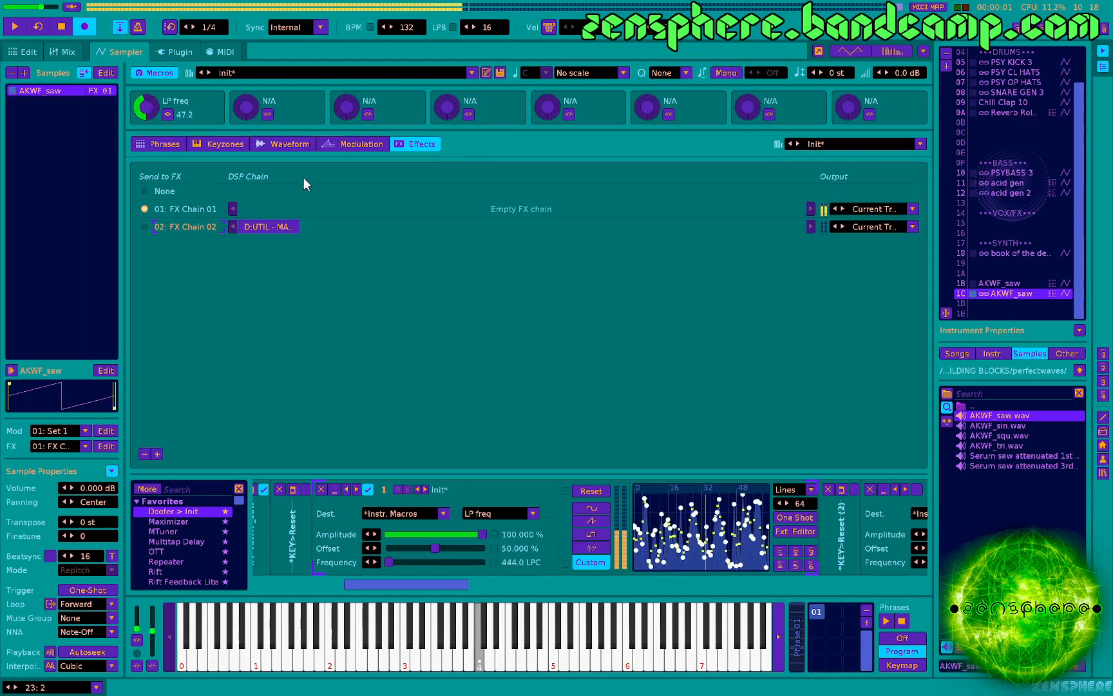
# Add an LFO device to the cutoff modulation chain of Set 1.
pyautogui.click(343, 148)
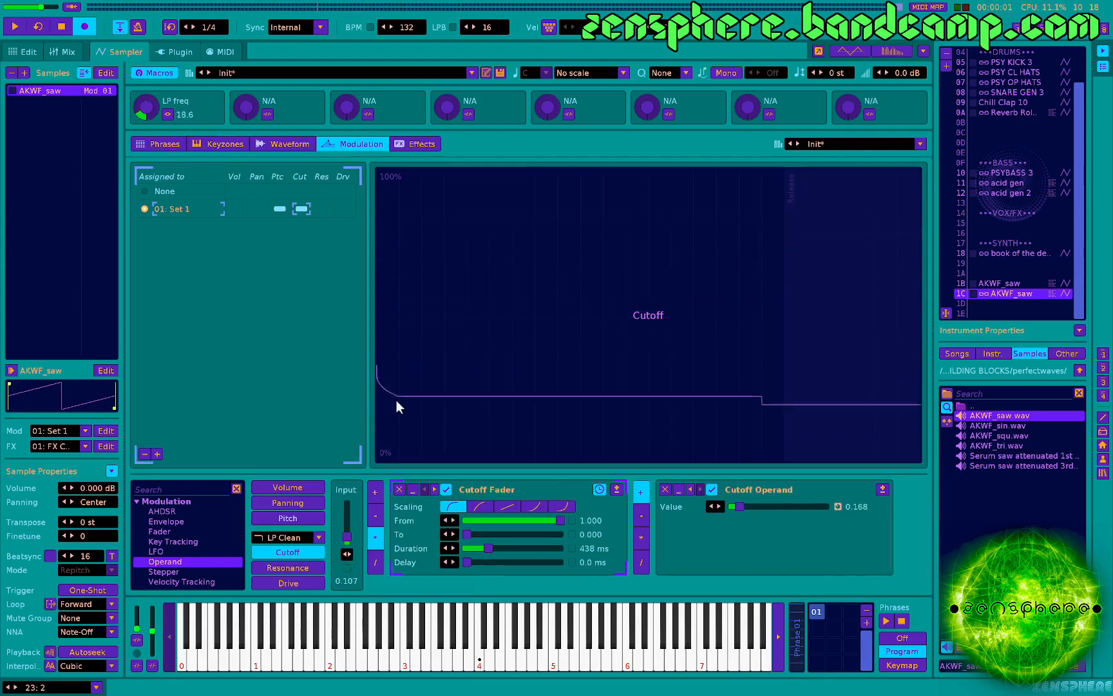
pyautogui.doubleClick(159, 551)
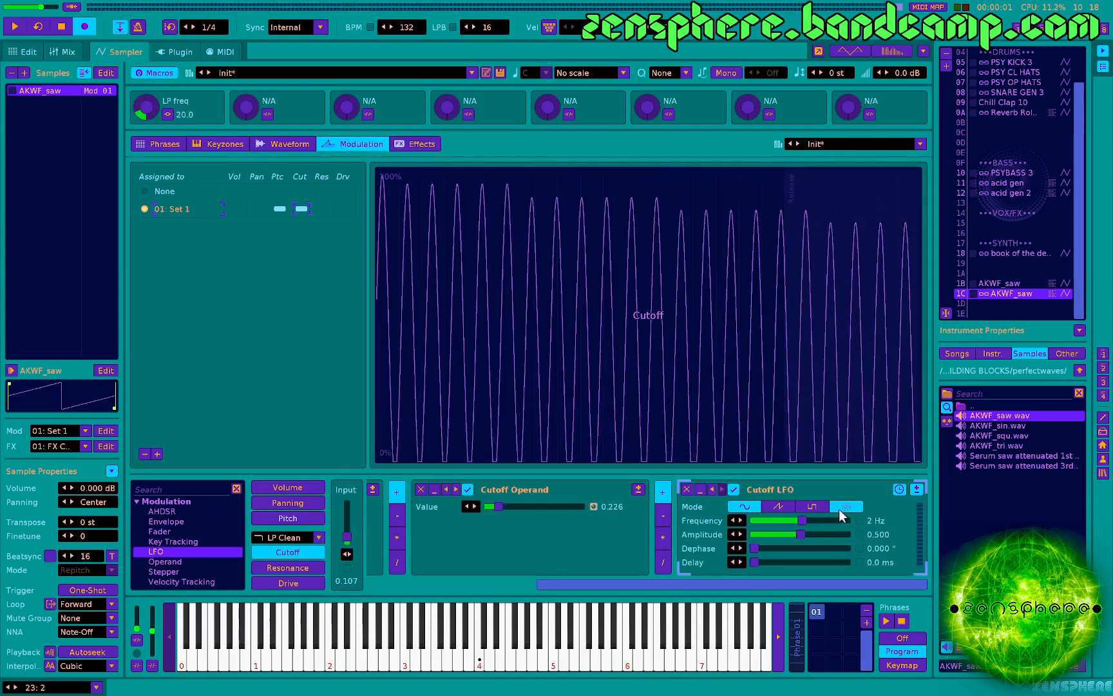
# Set the cutoff LFO to random mode with a frequency of 0.00195 Hz and an amplitude of 0.215.
pyautogui.click(842, 509)
pyautogui.moveTo(802, 520); pyautogui.dragTo(768, 534)
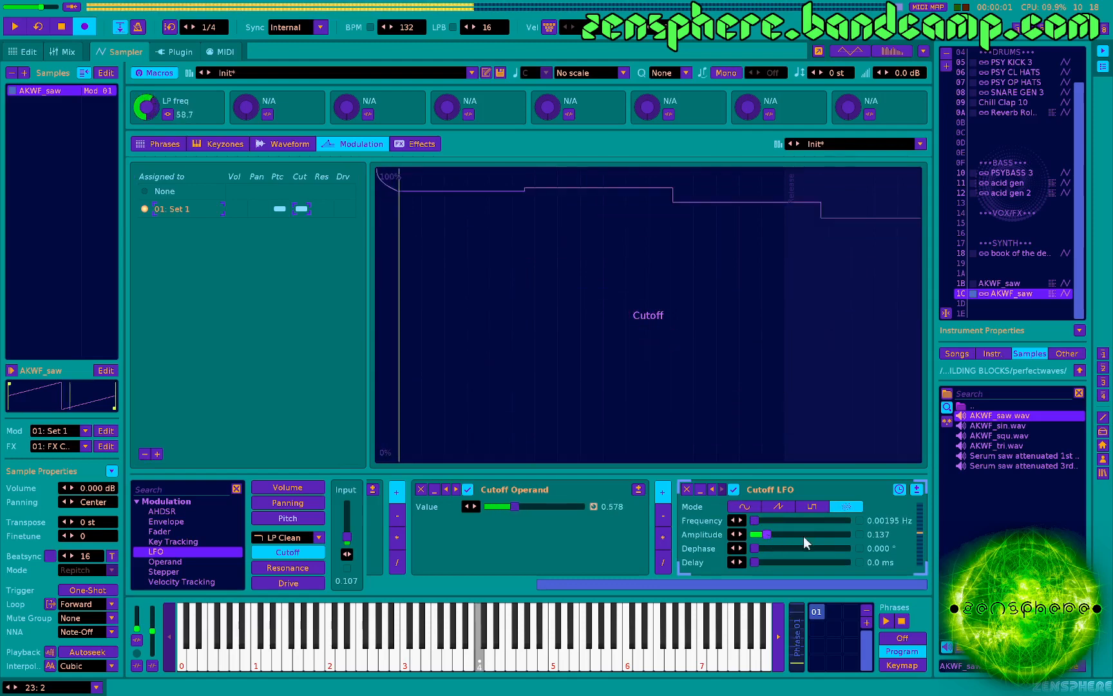
pyautogui.moveTo(787, 539)
pyautogui.mouseDown()
pyautogui.moveTo(801, 539)
pyautogui.moveTo(774, 534)
pyautogui.mouseUp()
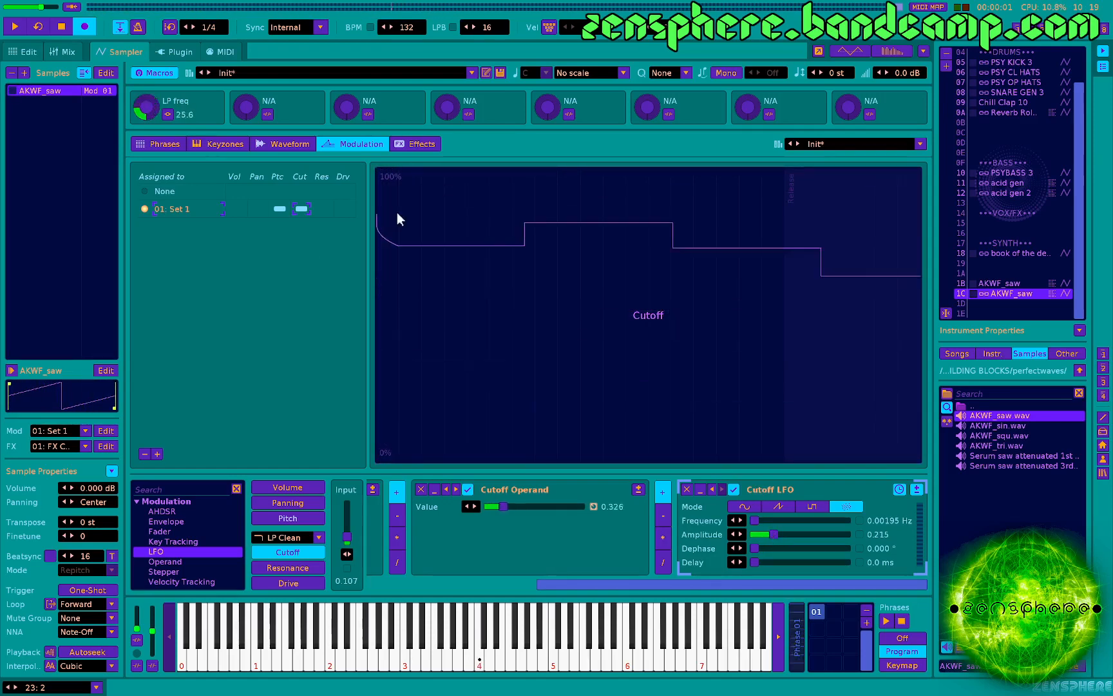
# Compare the effect chains and macros of the acid gen 2 and acid gen instruments with the AKWF_saw instrument in slot 1C.
pyautogui.click(408, 146)
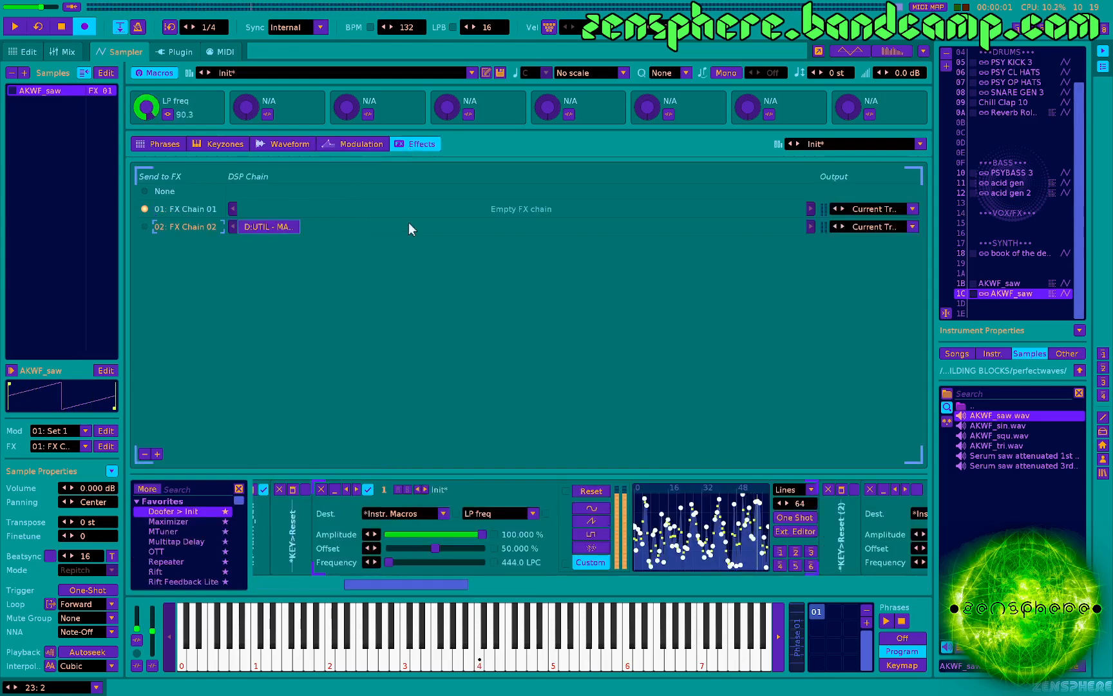
pyautogui.click(274, 208)
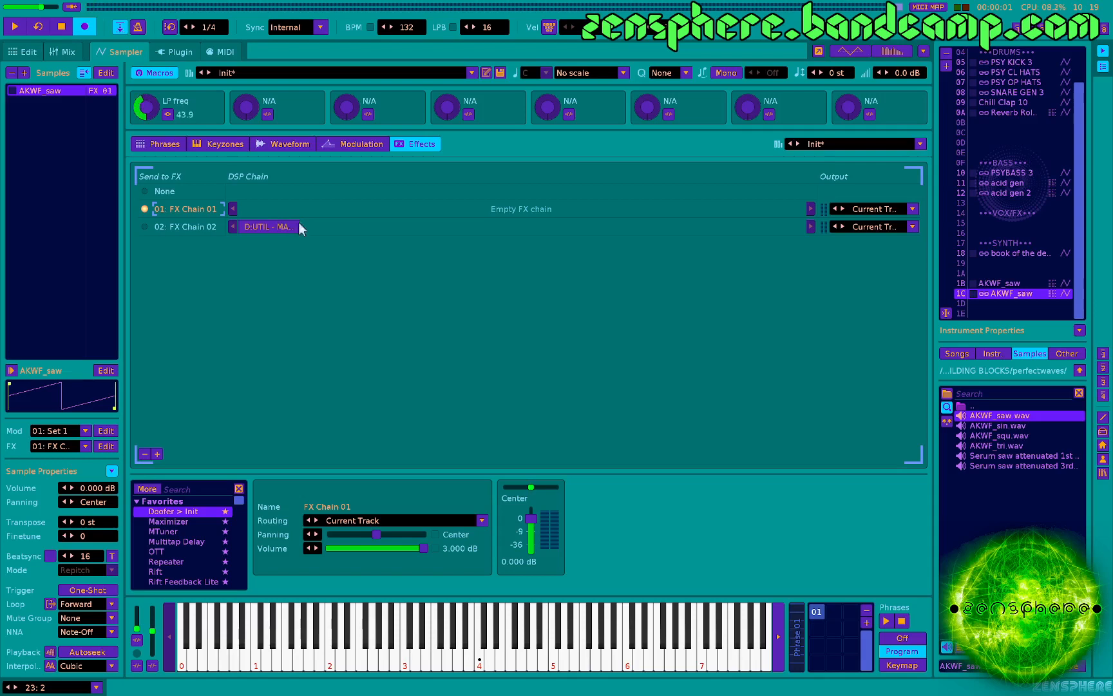
pyautogui.click(1001, 194)
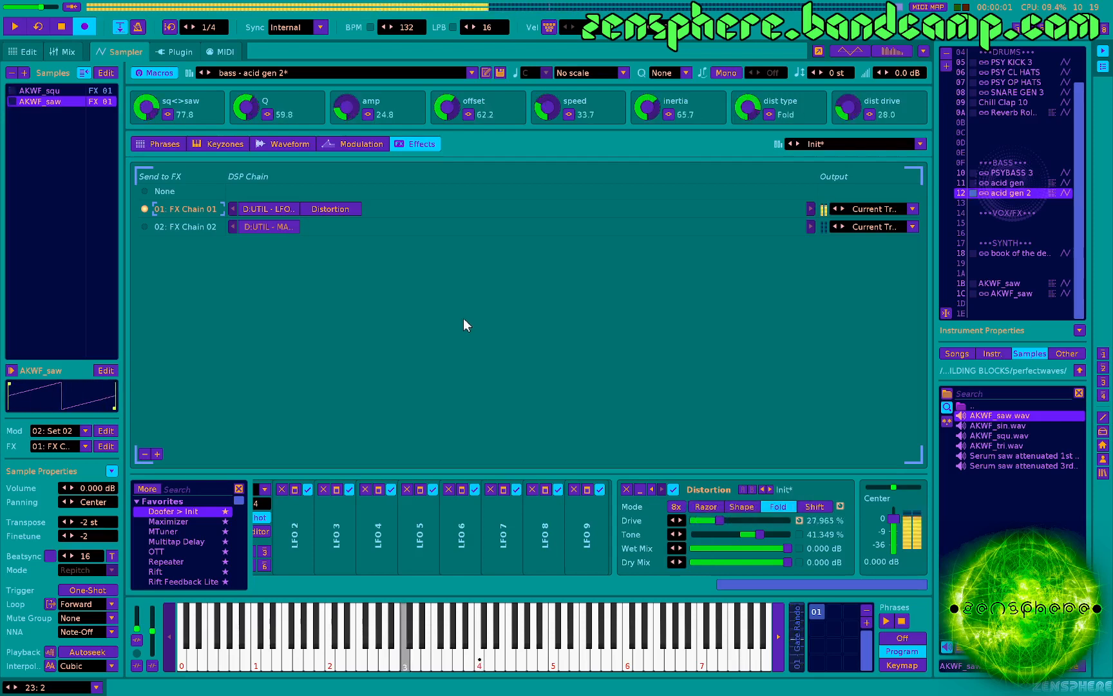
pyautogui.click(1003, 183)
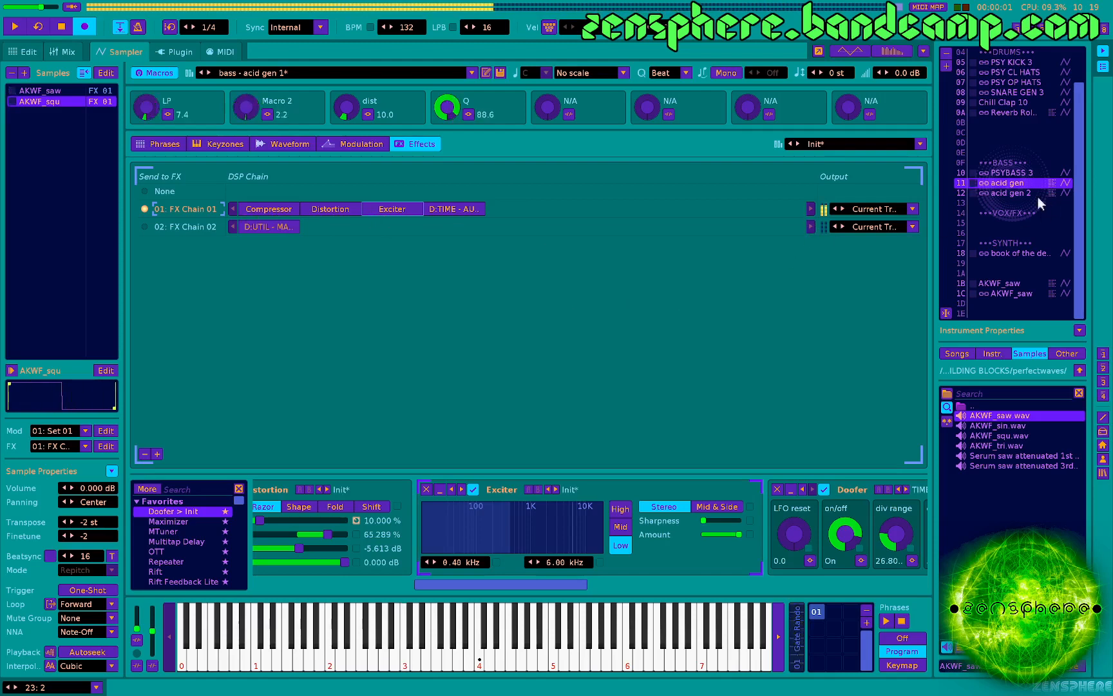
pyautogui.click(1014, 193)
pyautogui.click(1009, 283)
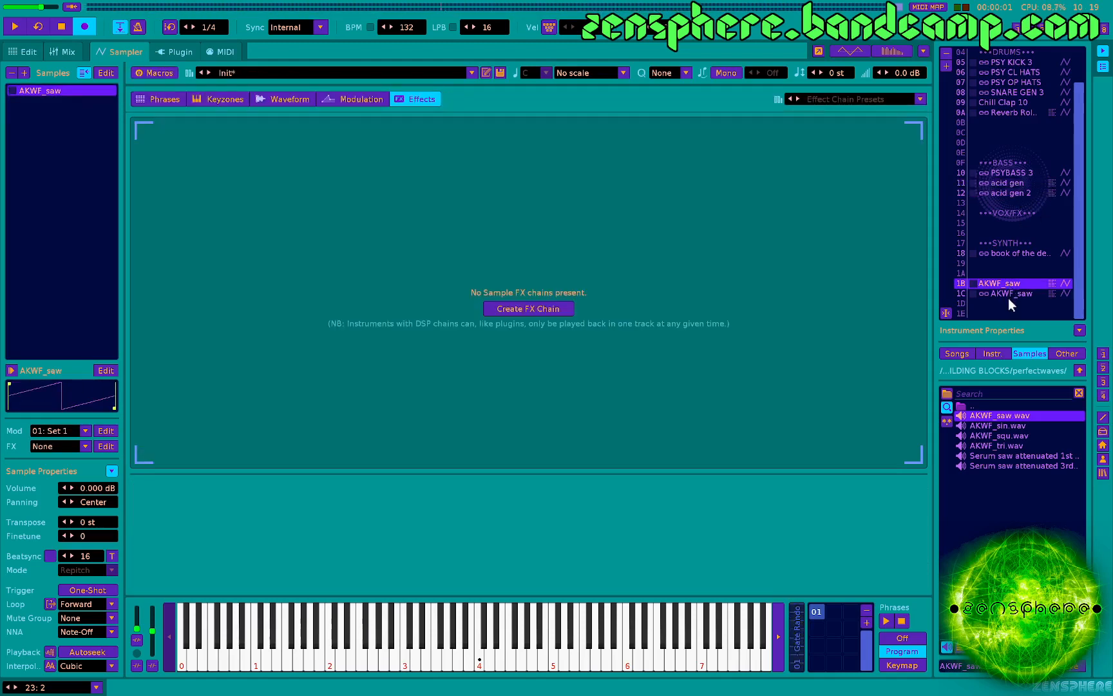
pyautogui.click(1009, 294)
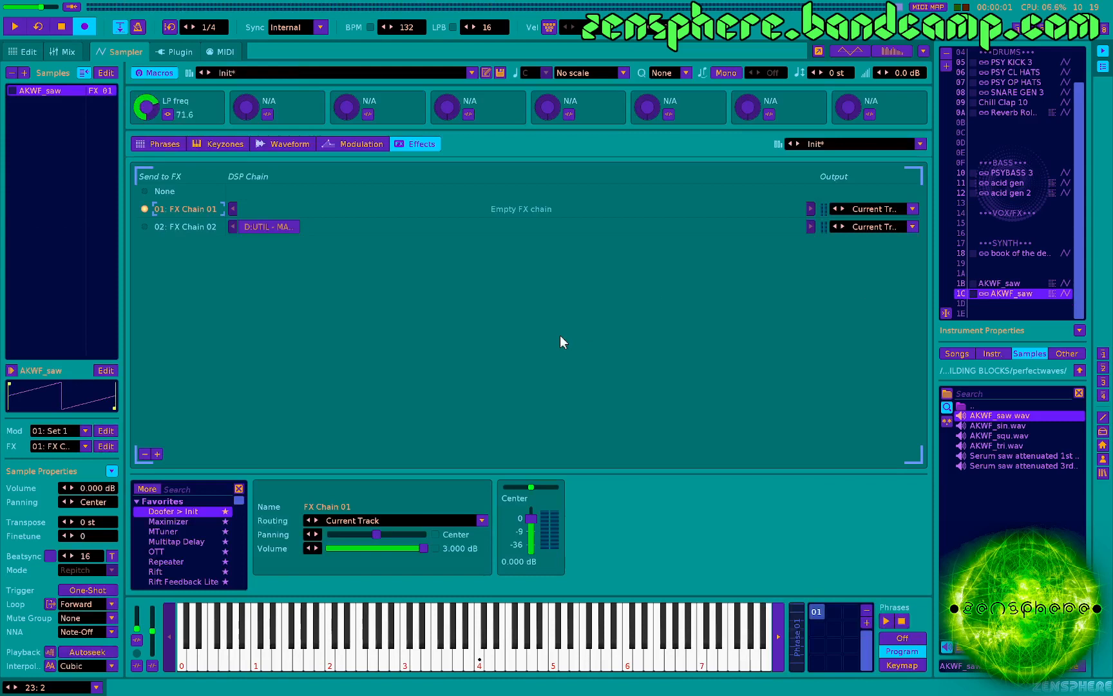
# Set the AKWF_saw instrument's trigger quantization to Beat and audition the phrase at C-4.
pyautogui.click(660, 73)
pyautogui.press('z')
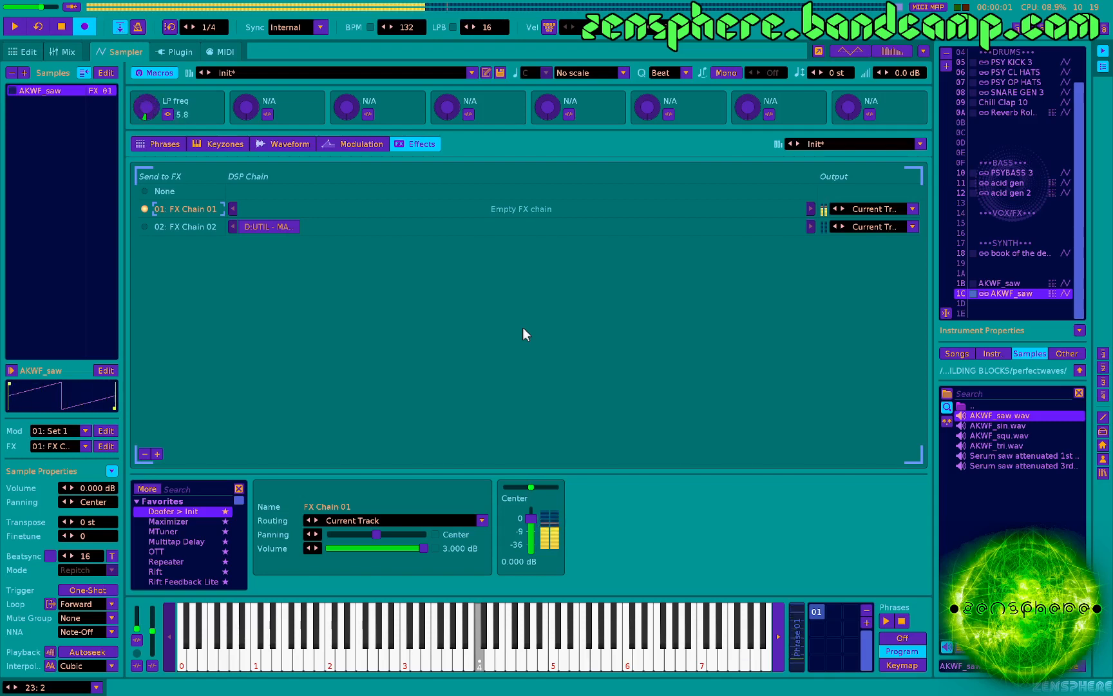
# Fill the Pitch Stepper of Set 1 with a linear curve across its 12 steps and audition the phrase.
pyautogui.click(352, 144)
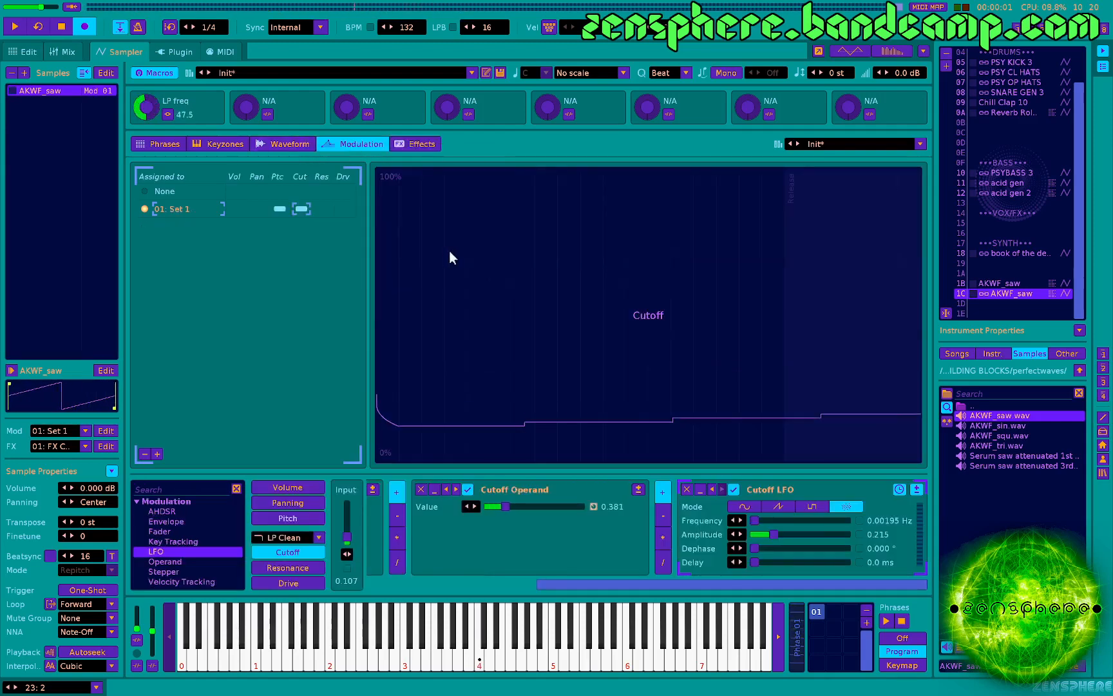
pyautogui.click(287, 518)
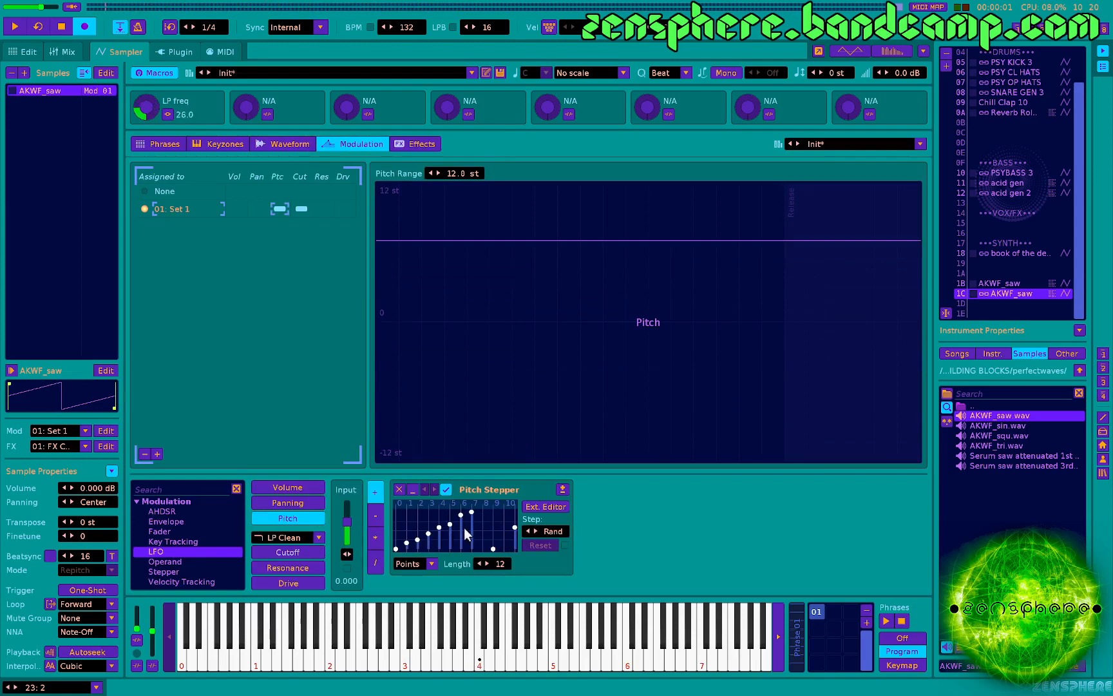
pyautogui.rightClick(473, 525)
pyautogui.moveTo(520, 650)
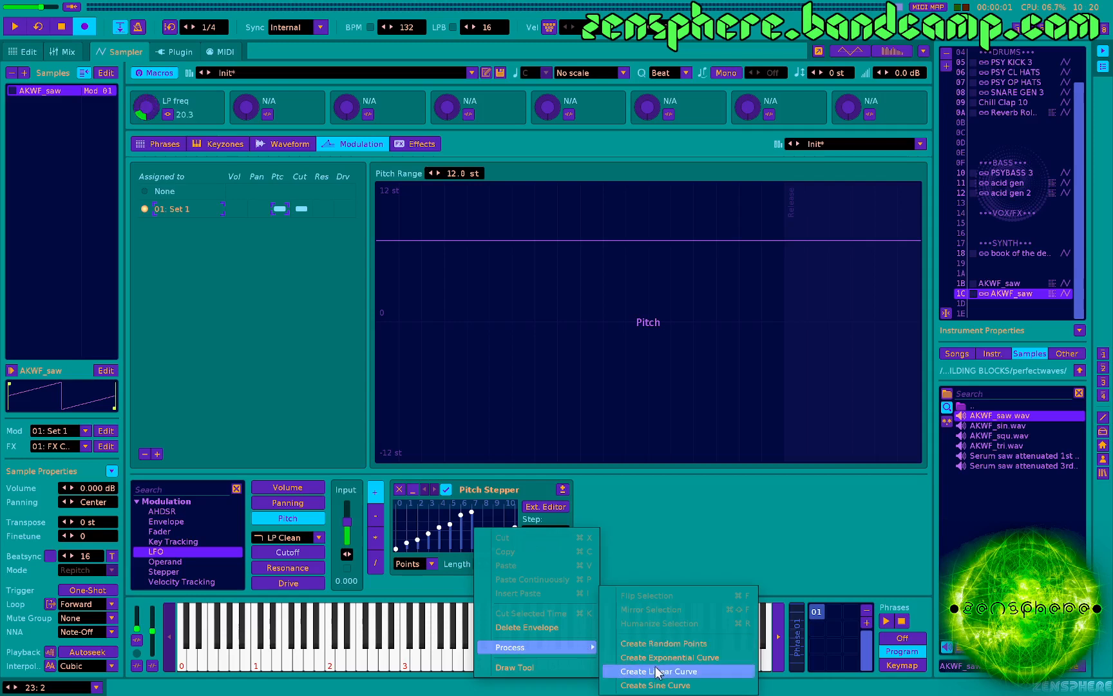
pyautogui.click(676, 671)
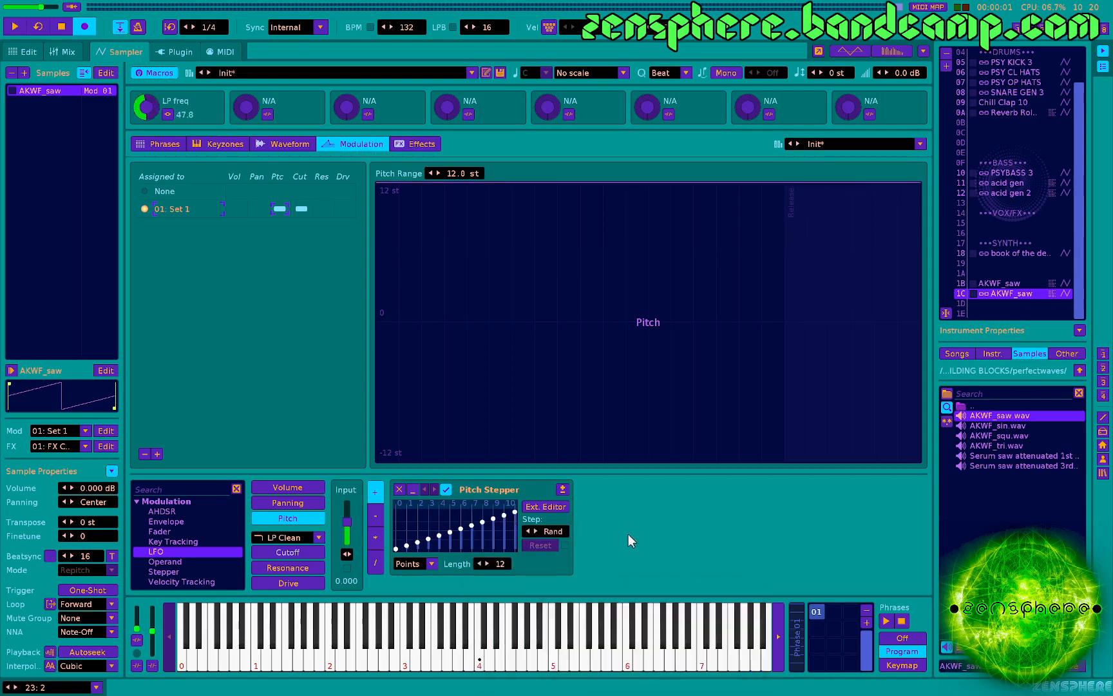
pyautogui.press('z')
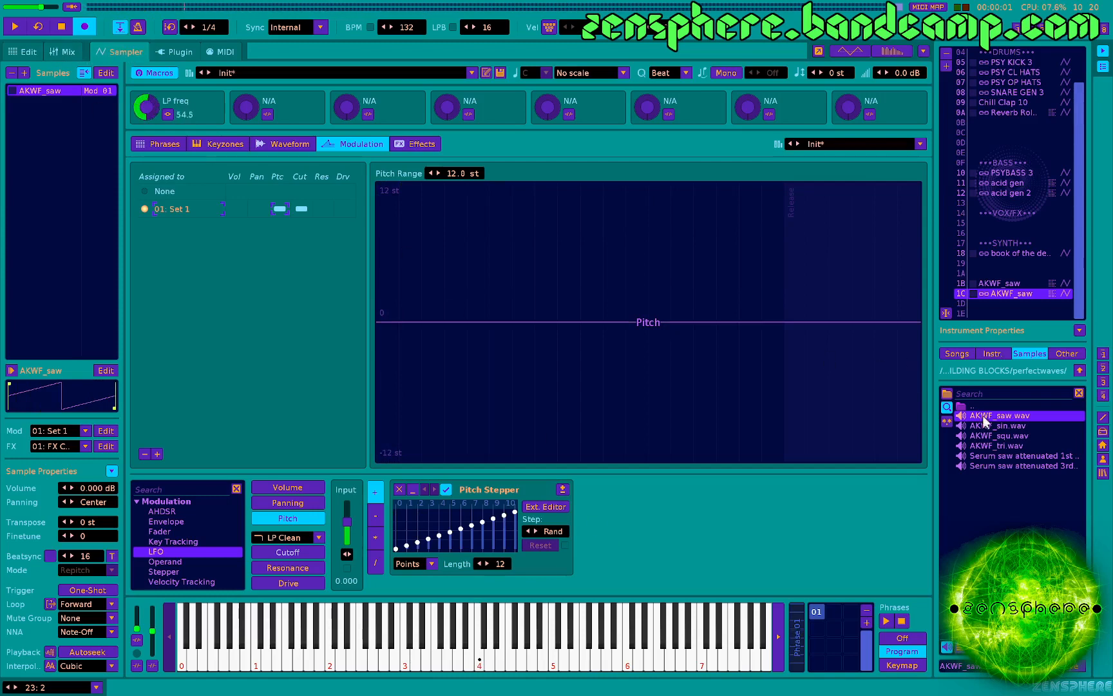
# Load AKWF_squ.wav in place of the saw sample in instrument 1C and start song playback.
pyautogui.doubleClick(986, 435)
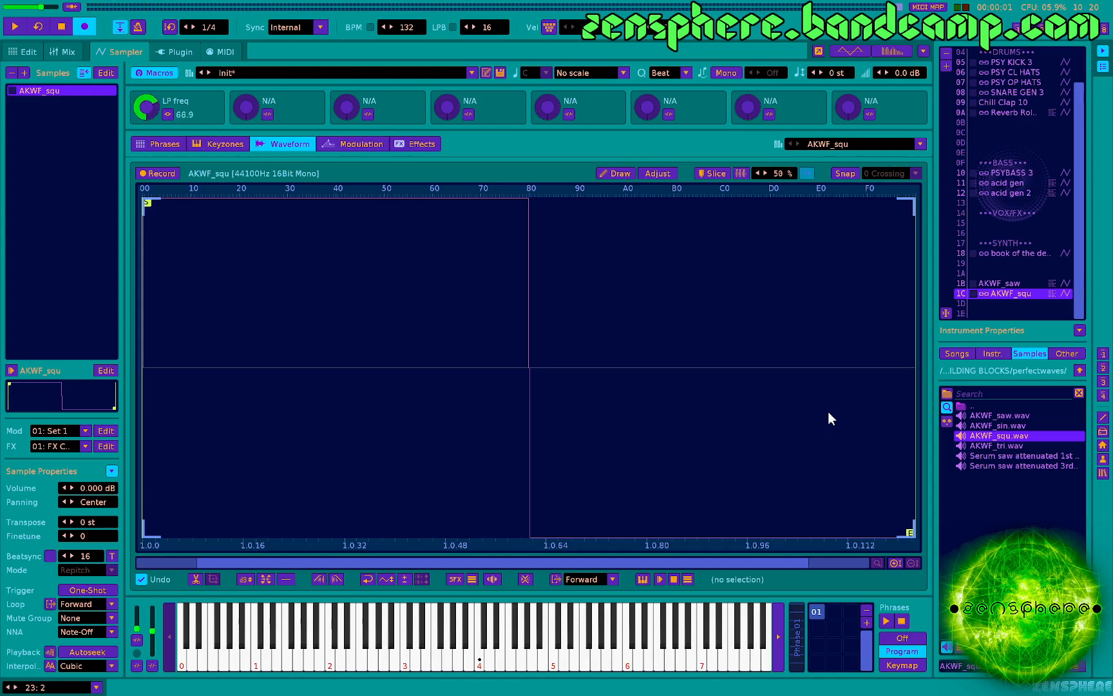
pyautogui.press('space')
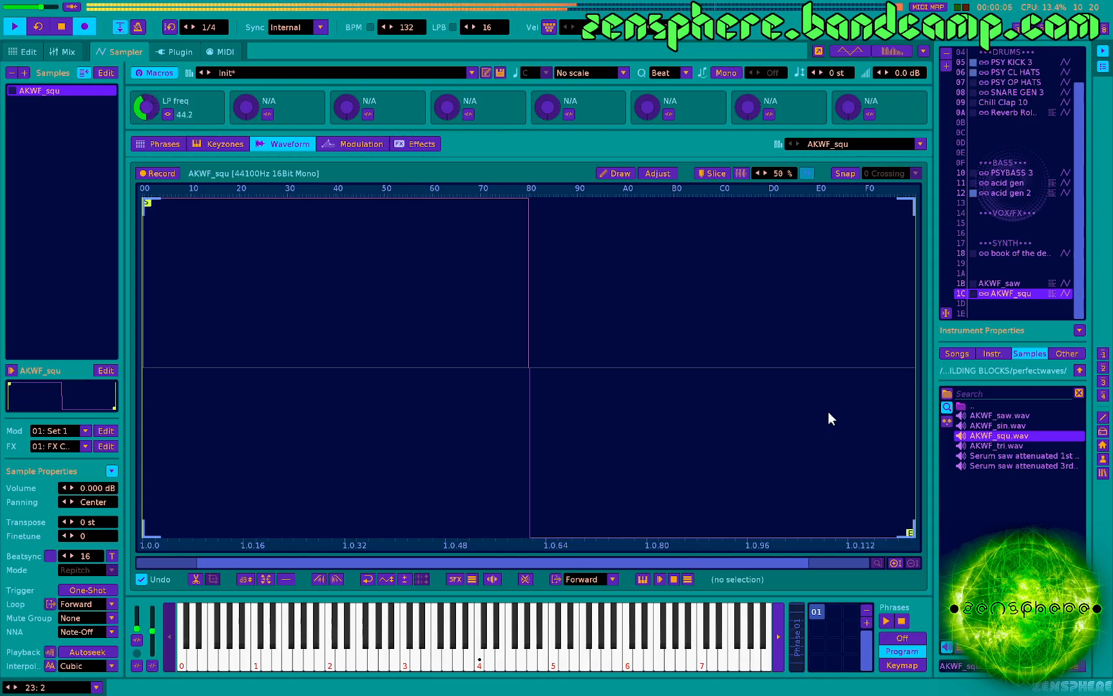
# Lower the master track's volume to -20.28 dB in the mixer while the song plays.
pyautogui.press('F3')
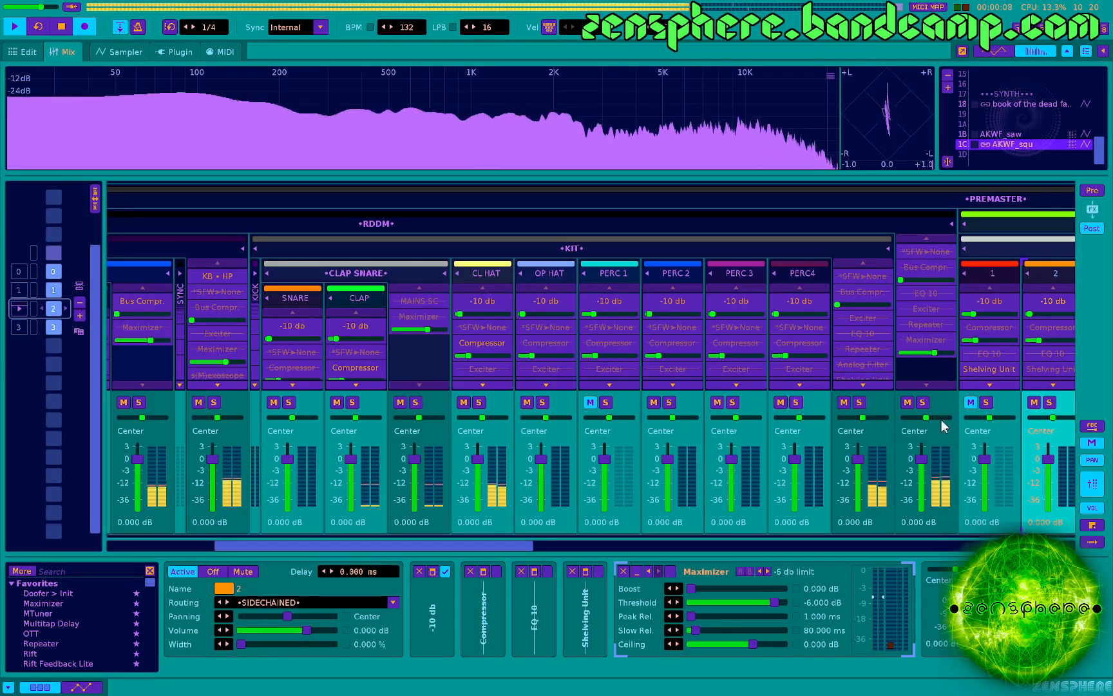
pyautogui.scroll(-3, 897, 460)
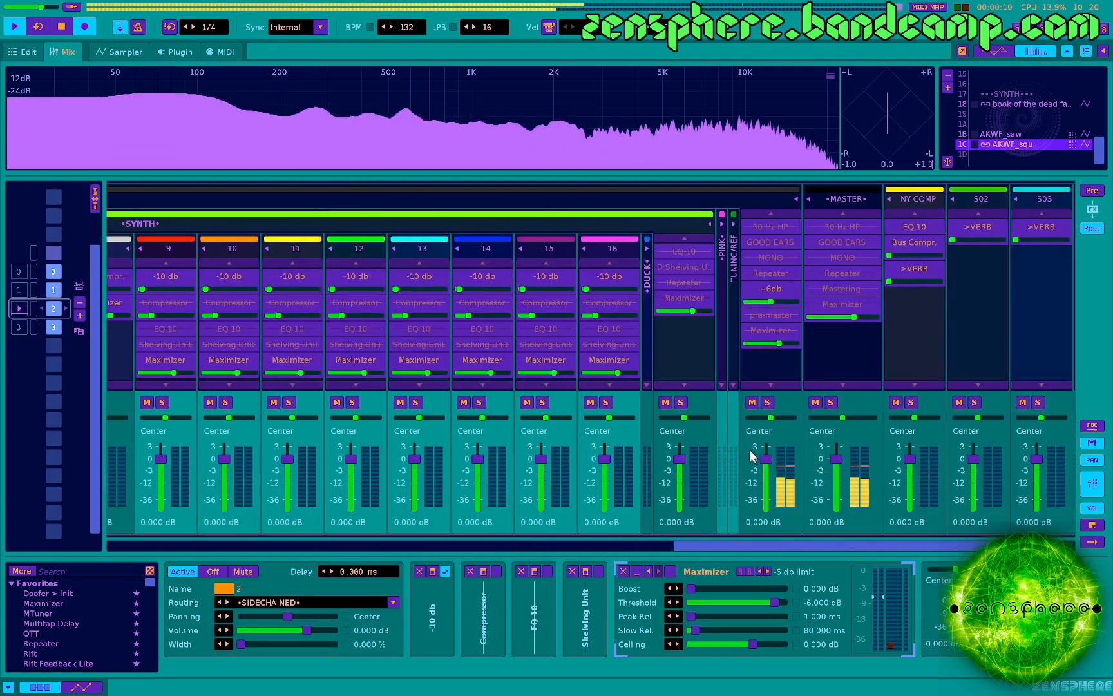
pyautogui.scroll(-2, 751, 455)
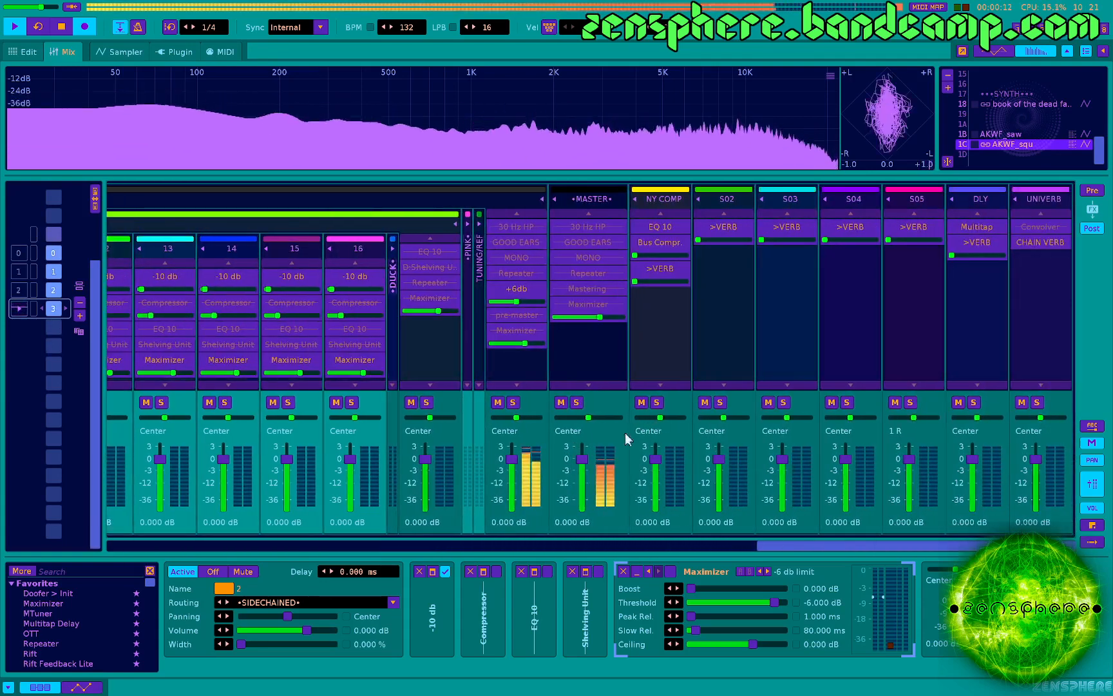
pyautogui.moveTo(583, 459); pyautogui.dragTo(582, 476)
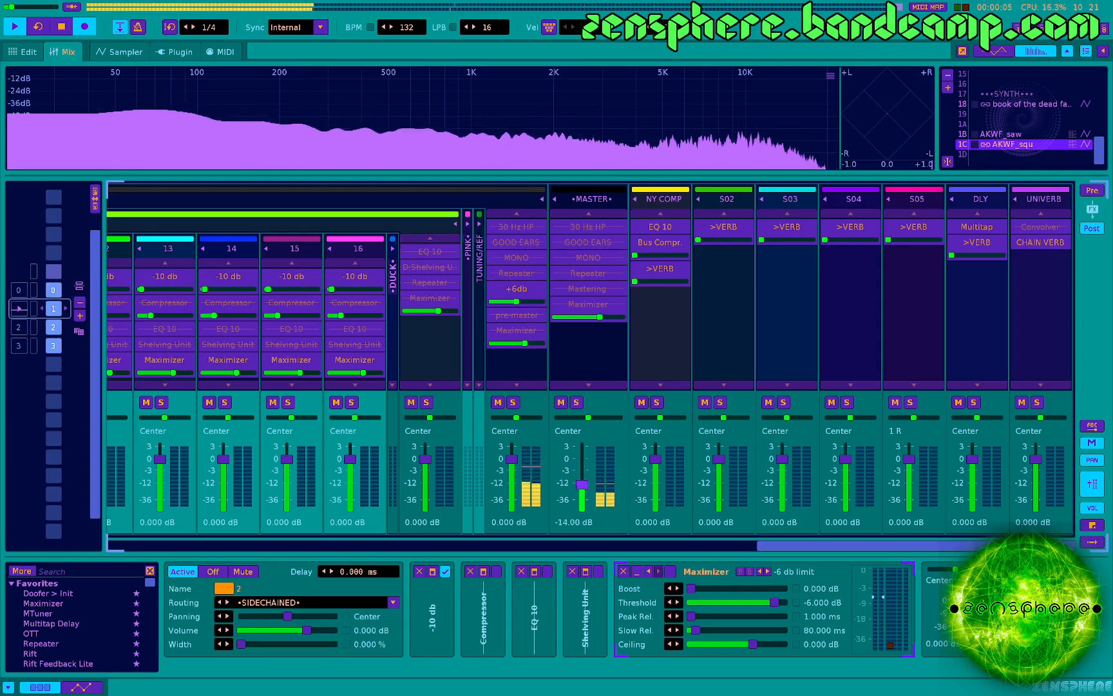
pyautogui.moveTo(583, 489); pyautogui.dragTo(582, 489)
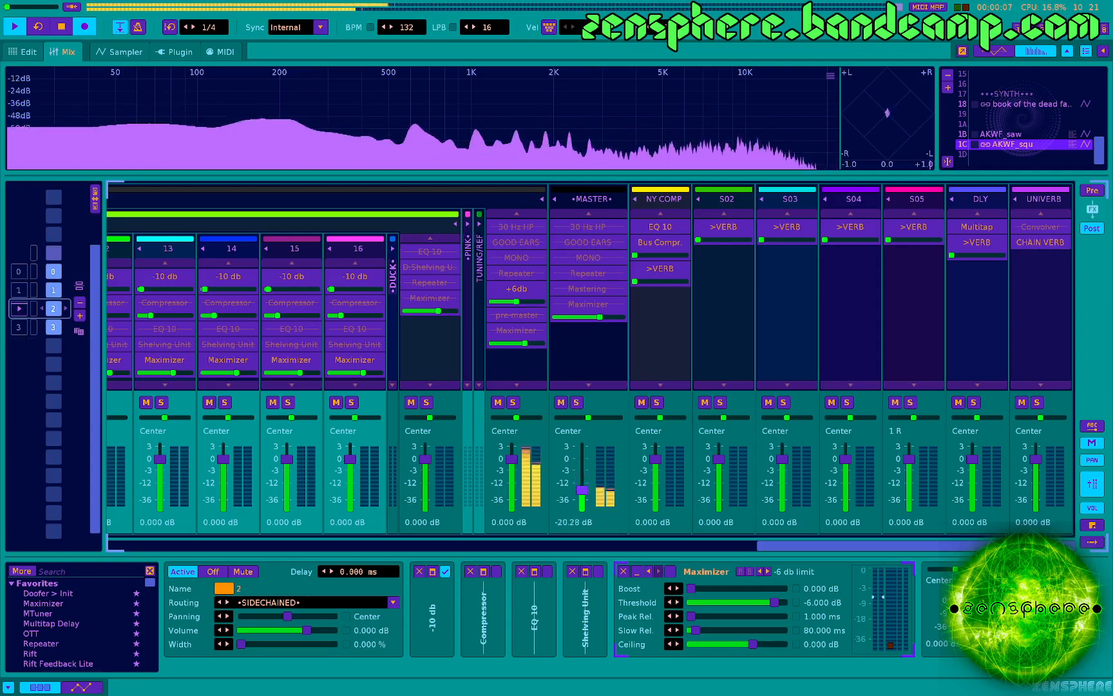